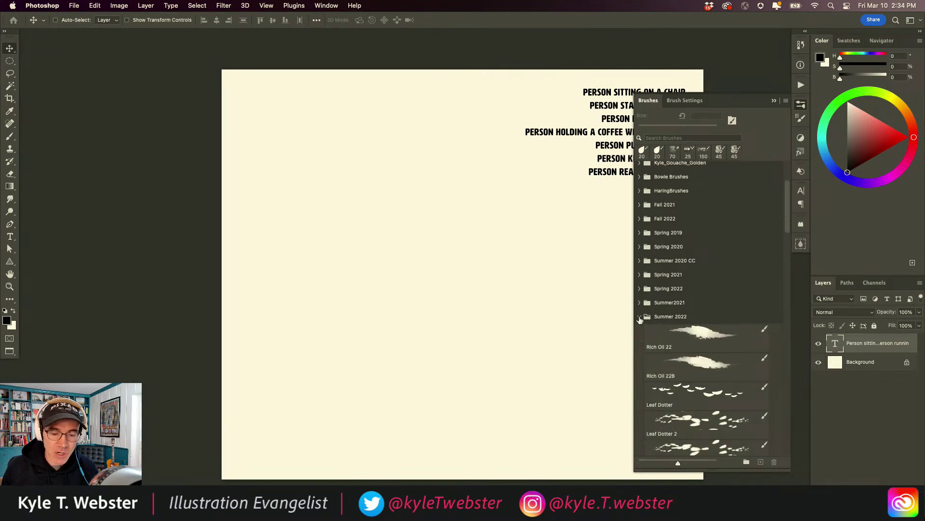
Choose the Tilty Pencil Variant brush from the Winter 2022 brush group.
click(639, 318)
click(639, 359)
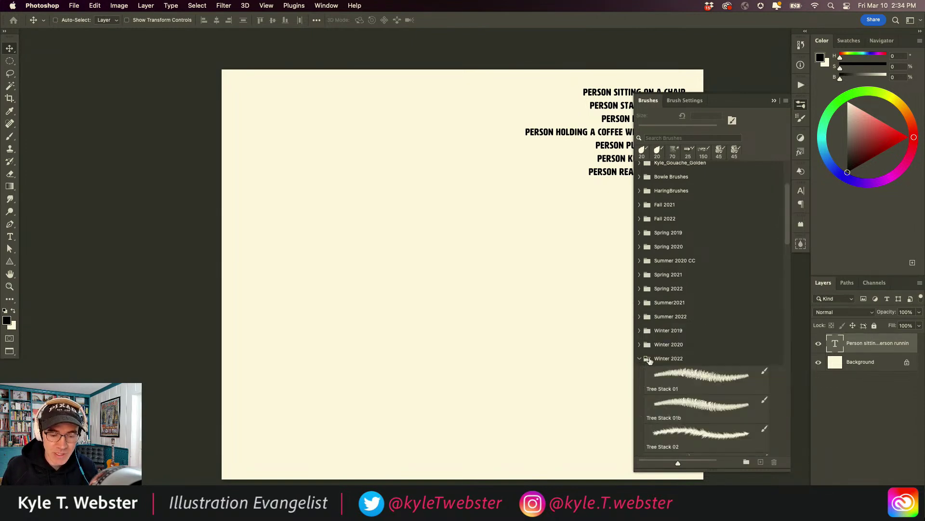
drag(788, 201, 787, 211)
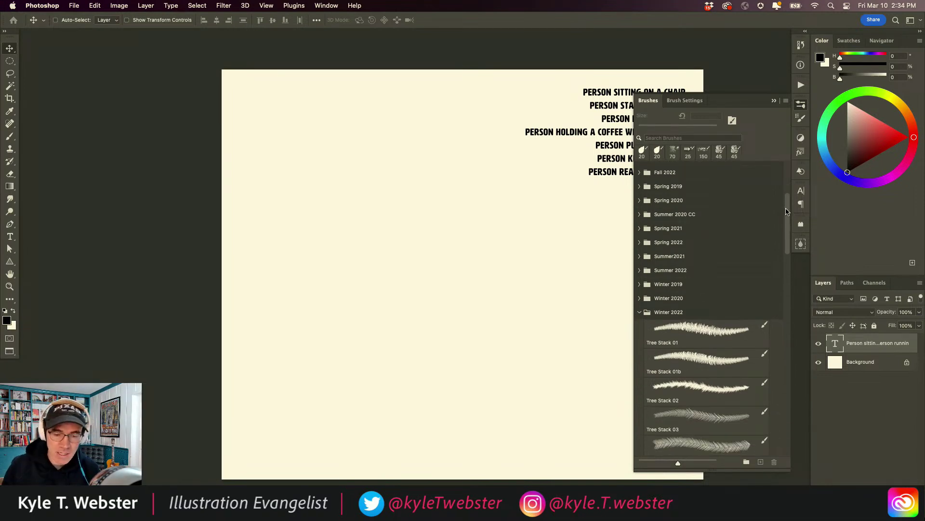
scroll(673, 337, down, 15)
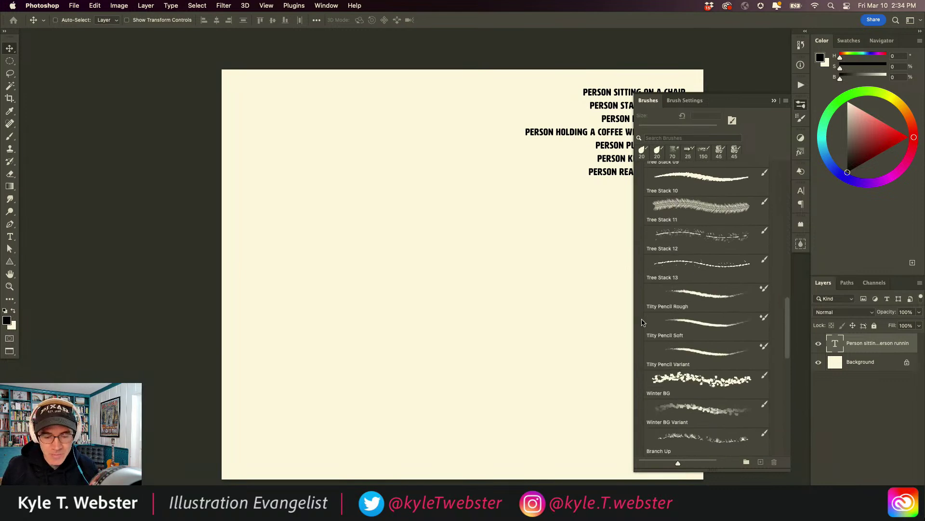
click(683, 344)
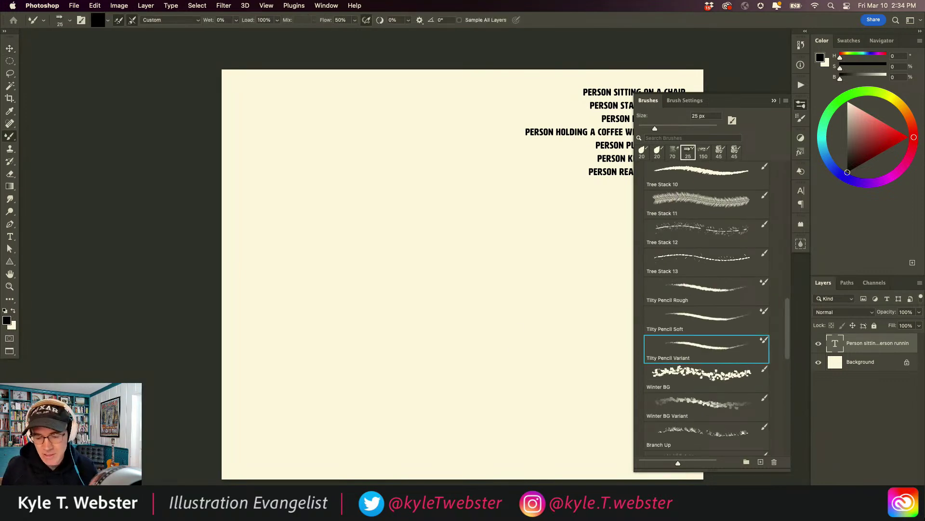
Add a new empty layer above the text layer and extend the Layers panel upward.
key(super+shift+alt+n)
drag(830, 277, 841, 256)
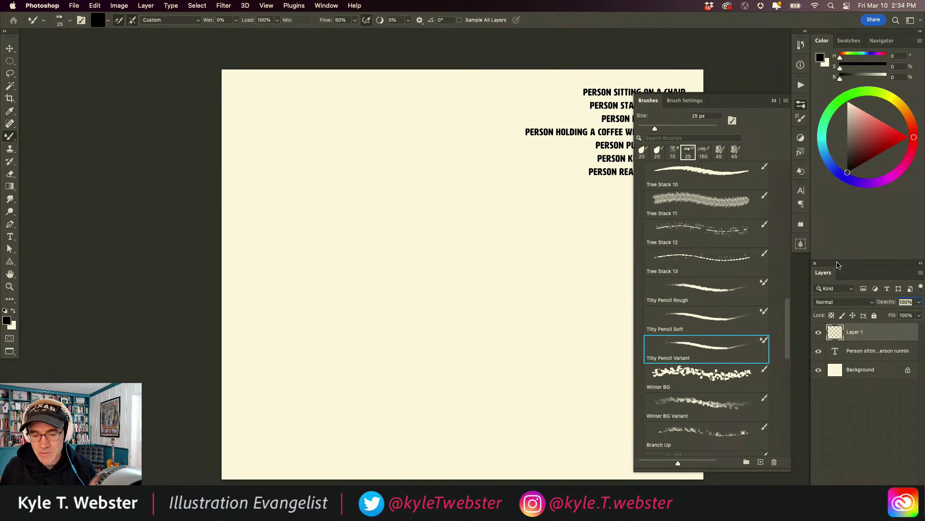
drag(824, 274, 820, 178)
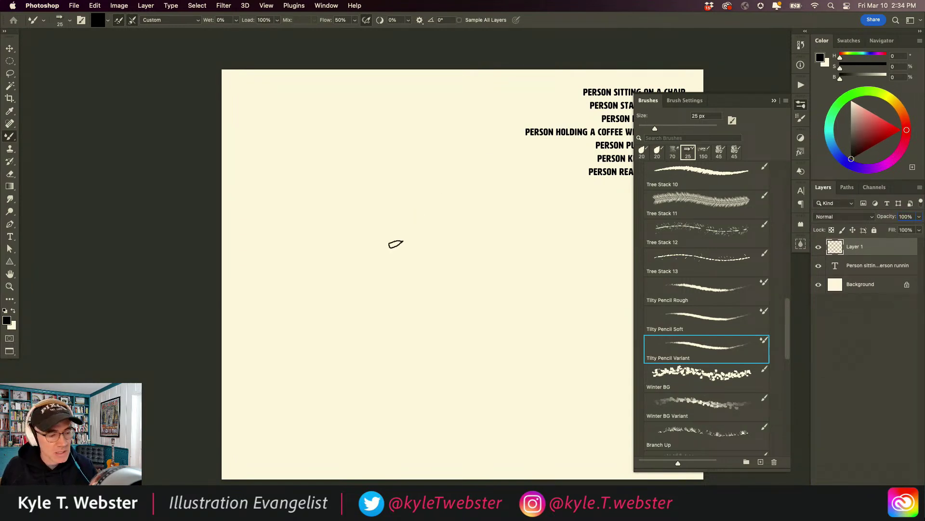
Try the pencil brush with thin looping lines and broad shaded scribbles across the canvas, and clear the layer.
mouse_move(429, 154)
mouse_down()
mouse_move(434, 275)
mouse_move(384, 283)
mouse_move(348, 388)
mouse_move(331, 270)
mouse_move(359, 178)
mouse_move(324, 184)
mouse_move(301, 279)
mouse_move(327, 385)
mouse_move(279, 322)
mouse_up()
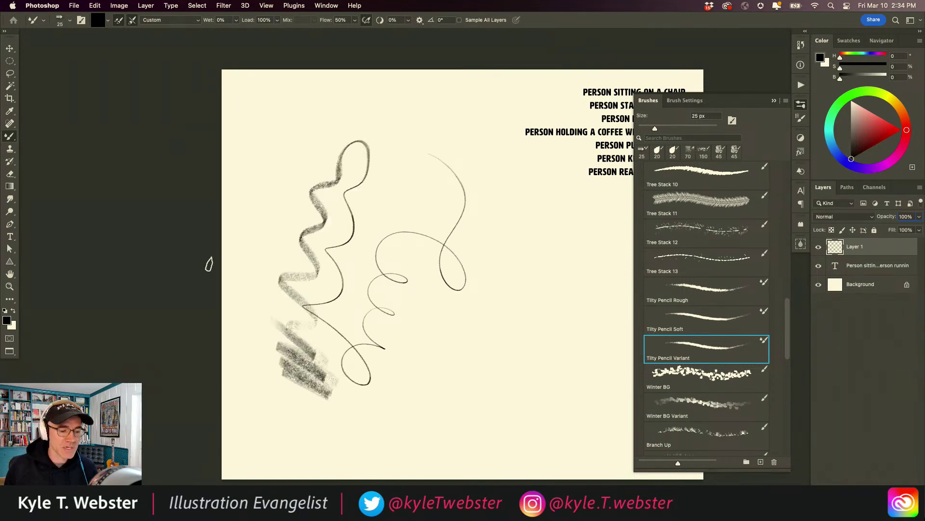
mouse_move(563, 233)
mouse_down()
mouse_move(550, 254)
mouse_move(523, 248)
mouse_move(504, 261)
mouse_move(500, 303)
mouse_up()
mouse_move(536, 207)
mouse_down()
mouse_move(502, 264)
mouse_move(472, 288)
mouse_move(485, 339)
mouse_move(469, 349)
mouse_up()
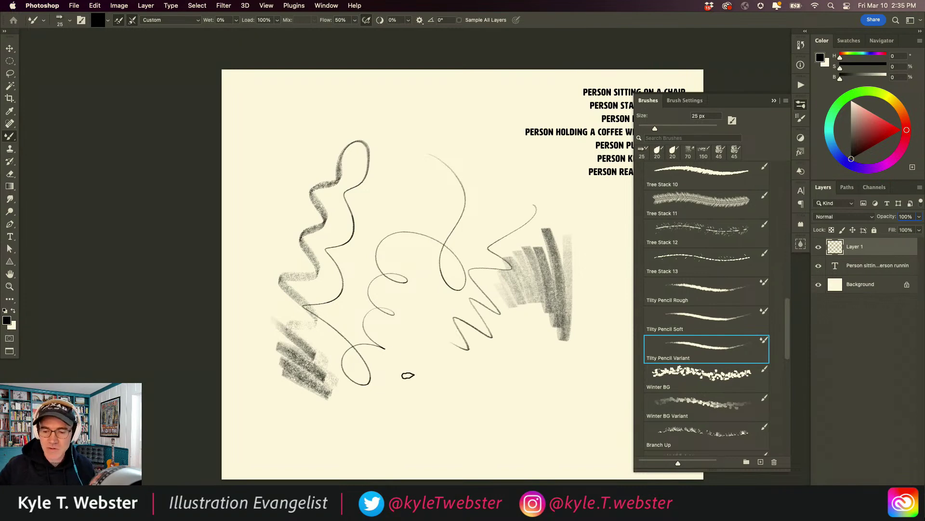
key(super+a)
key(BackSpace)
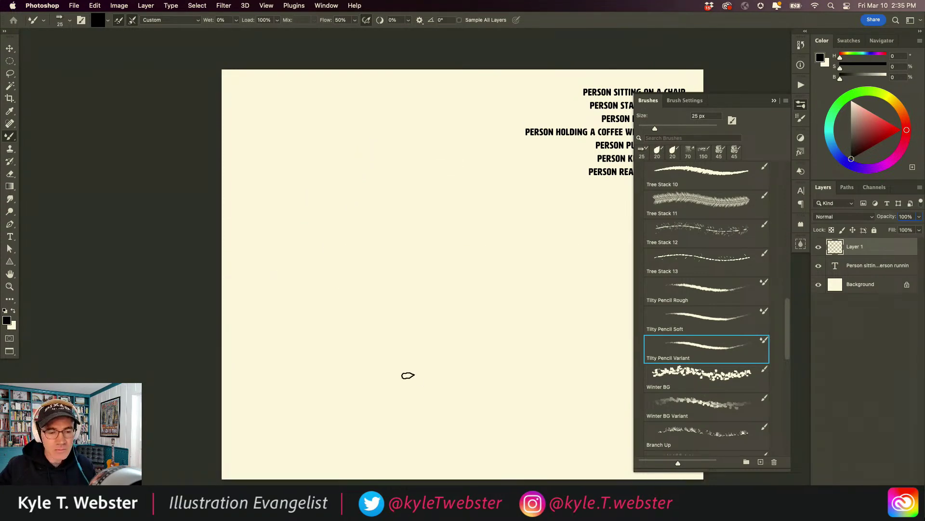
Check the Brushes panel's options for getting more brushes.
drag(461, 258, 386, 250)
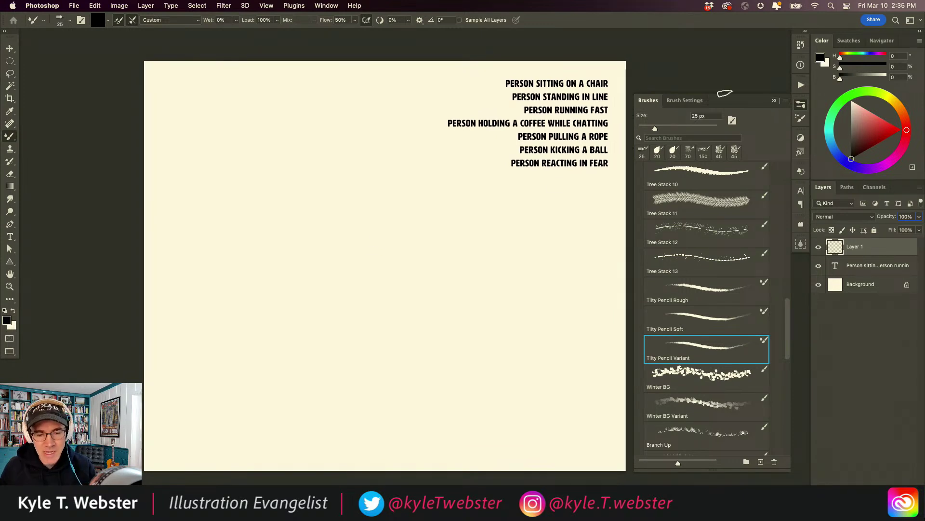
click(786, 101)
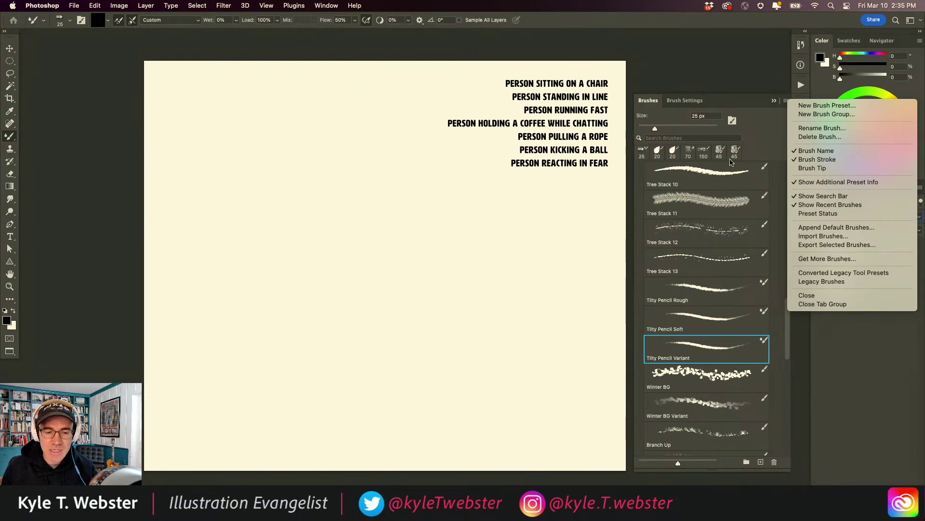
click(573, 63)
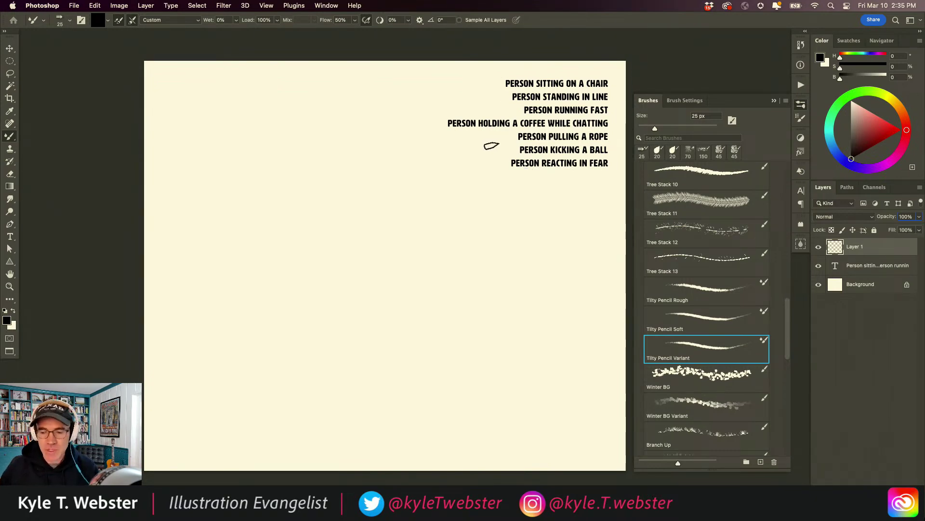
Read the list of pose prompts on the canvas up close.
super+click(502, 149)
mouse_move(431, 193)
mouse_down()
mouse_move(345, 248)
mouse_move(347, 236)
mouse_up()
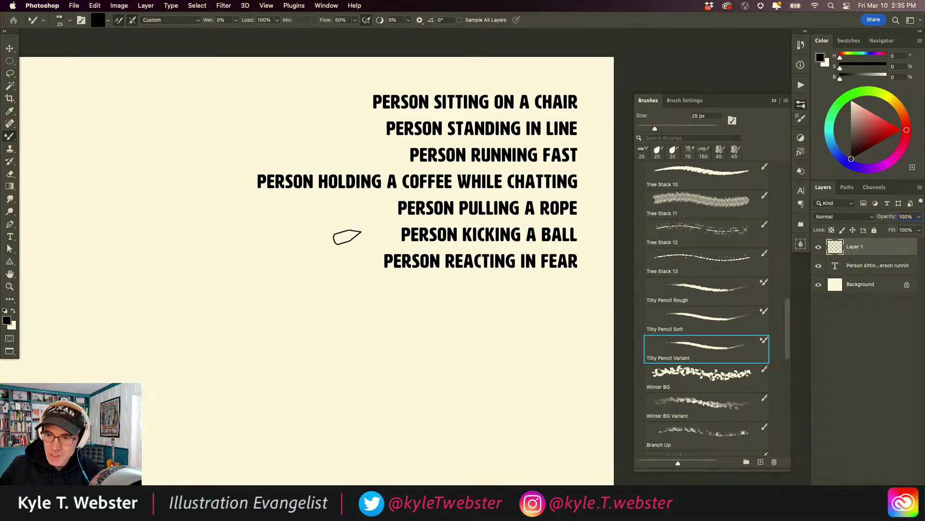
alt+click(305, 316)
mouse_move(221, 344)
mouse_down()
mouse_move(403, 251)
mouse_move(414, 219)
mouse_up()
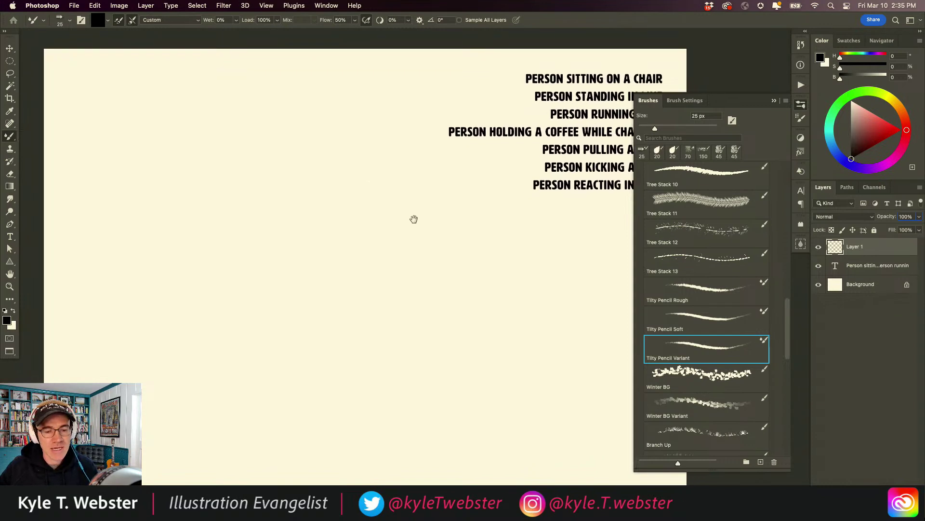
Collapse the Brushes panel to uncover the canvas.
click(774, 101)
drag(402, 277, 447, 265)
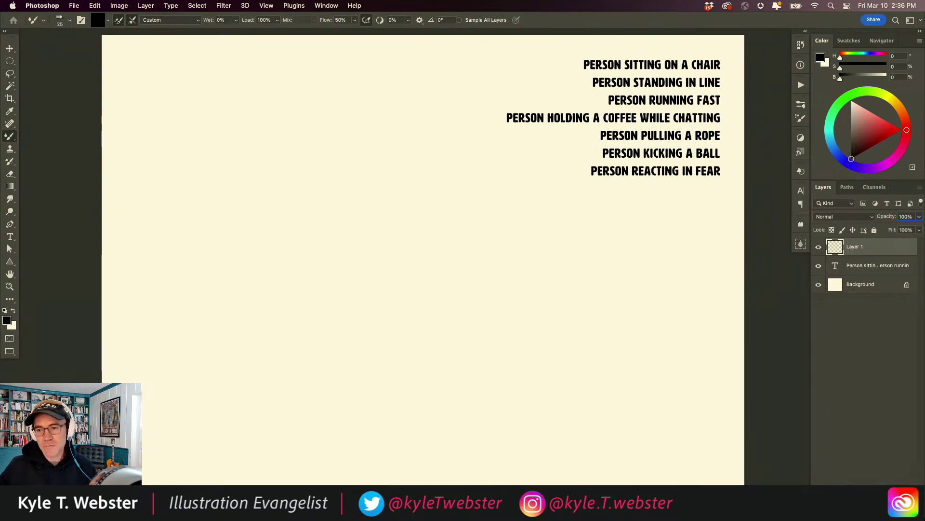
mouse_move(365, 276)
mouse_down()
mouse_move(376, 273)
mouse_move(374, 250)
mouse_up()
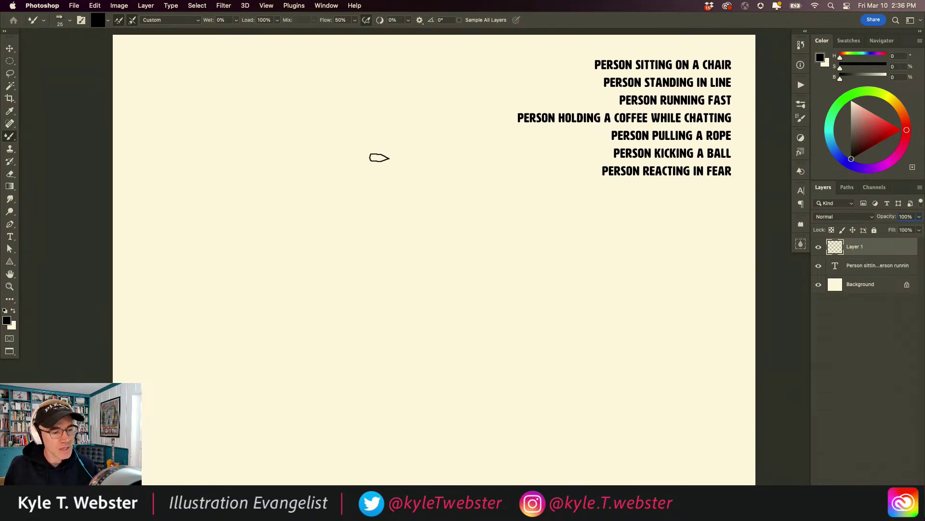
Rough in a standing figure's head, neck, shoulders and torso, with one bent arm holding a coffee cup and the other gesturing.
mouse_move(379, 115)
mouse_down()
mouse_move(364, 157)
mouse_move(362, 127)
mouse_move(399, 159)
mouse_move(376, 166)
mouse_move(398, 132)
mouse_move(393, 171)
mouse_move(400, 122)
mouse_move(357, 124)
mouse_up()
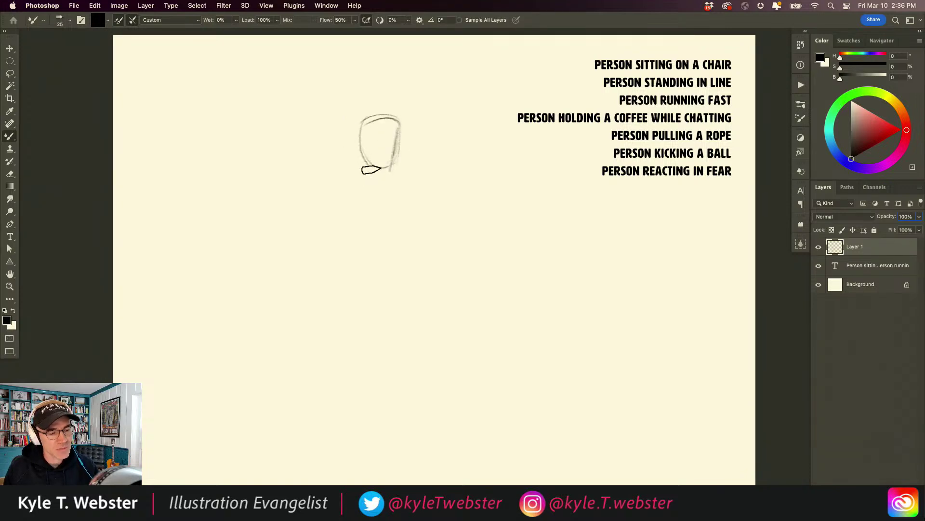
mouse_move(362, 165)
mouse_down()
mouse_move(359, 186)
mouse_move(422, 198)
mouse_move(340, 196)
mouse_up()
mouse_move(423, 199)
mouse_down()
mouse_move(426, 274)
mouse_move(385, 279)
mouse_move(426, 274)
mouse_move(387, 277)
mouse_move(408, 267)
mouse_move(406, 207)
mouse_up()
drag(409, 266, 356, 264)
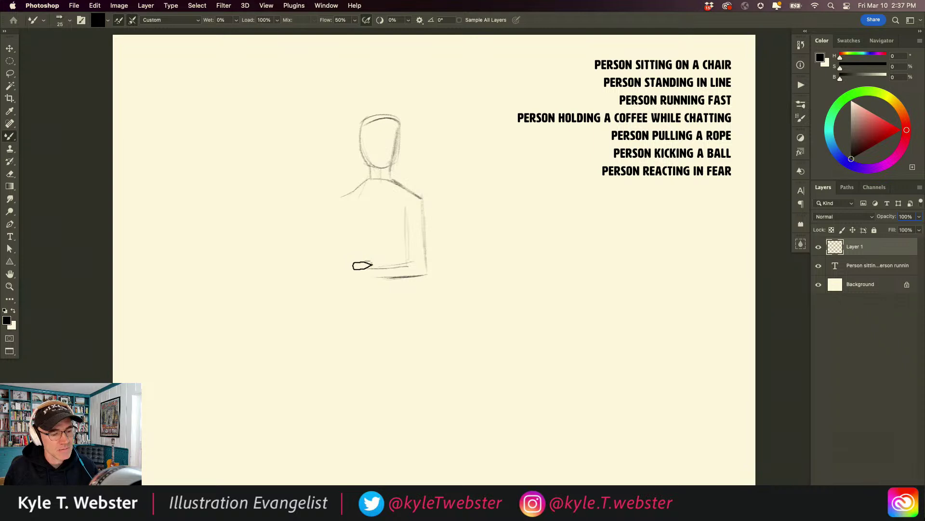
mouse_move(348, 269)
mouse_down()
mouse_move(370, 277)
mouse_move(337, 250)
mouse_move(320, 256)
mouse_move(341, 265)
mouse_move(342, 198)
mouse_up()
mouse_move(326, 257)
mouse_down()
mouse_move(295, 214)
mouse_move(297, 227)
mouse_move(278, 219)
mouse_move(268, 227)
mouse_move(308, 271)
mouse_up()
Sketch the figure's two long, straight legs and simple feet below the torso.
drag(408, 278, 407, 303)
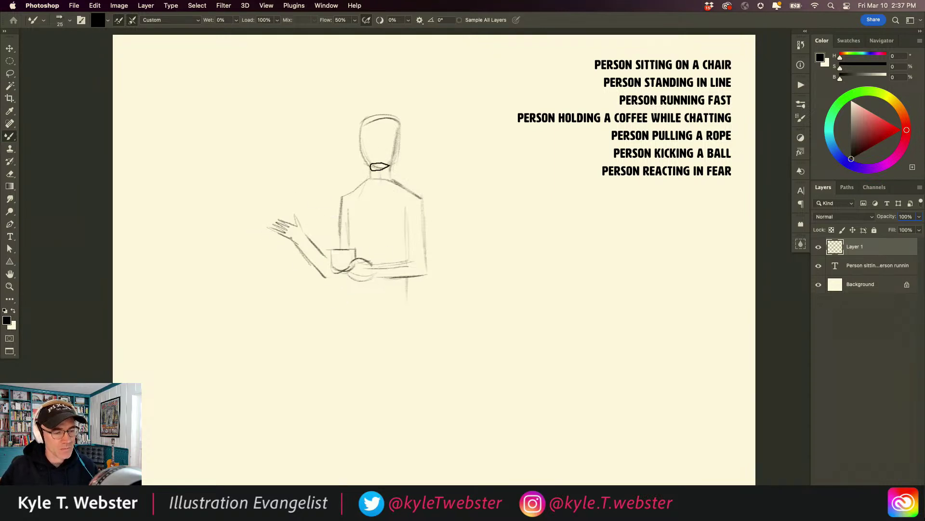
alt+click(374, 257)
mouse_move(391, 262)
mouse_down()
mouse_move(397, 246)
mouse_move(407, 331)
mouse_move(392, 398)
mouse_move(368, 400)
mouse_up()
mouse_move(359, 249)
mouse_down()
mouse_move(369, 386)
mouse_move(348, 392)
mouse_move(381, 279)
mouse_up()
drag(385, 383, 379, 275)
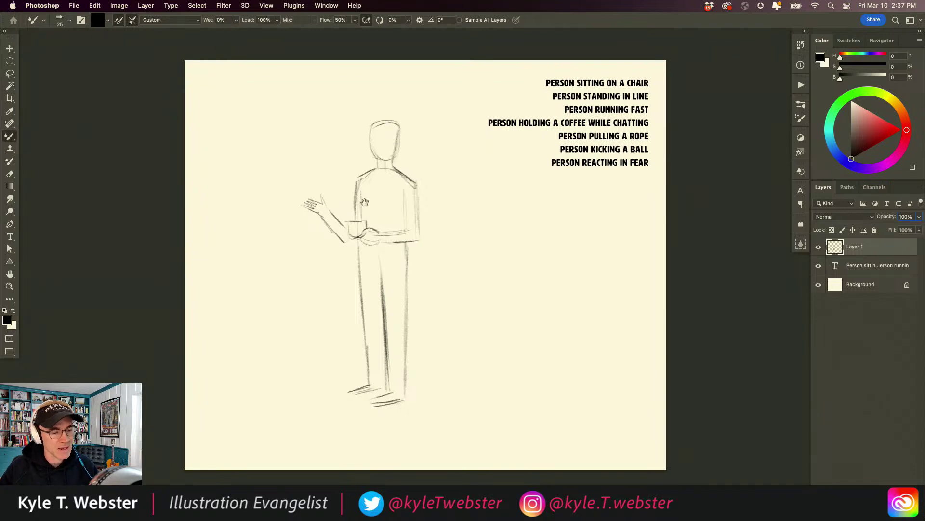
Draw the figure's eyes, nose and mouth, and add a fringe with chin-length hair.
scroll(362, 193, up, 2)
drag(410, 115, 405, 127)
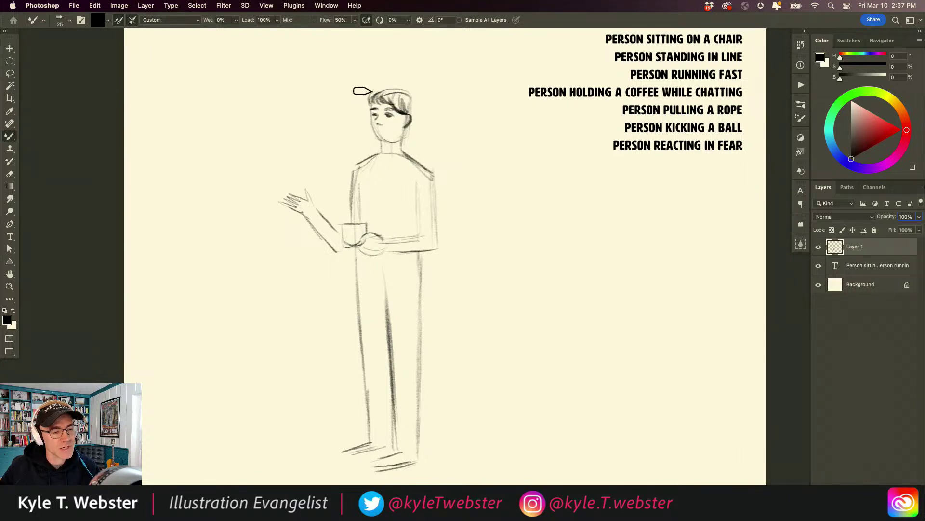
mouse_move(398, 96)
mouse_down()
mouse_move(411, 144)
mouse_move(403, 148)
mouse_up()
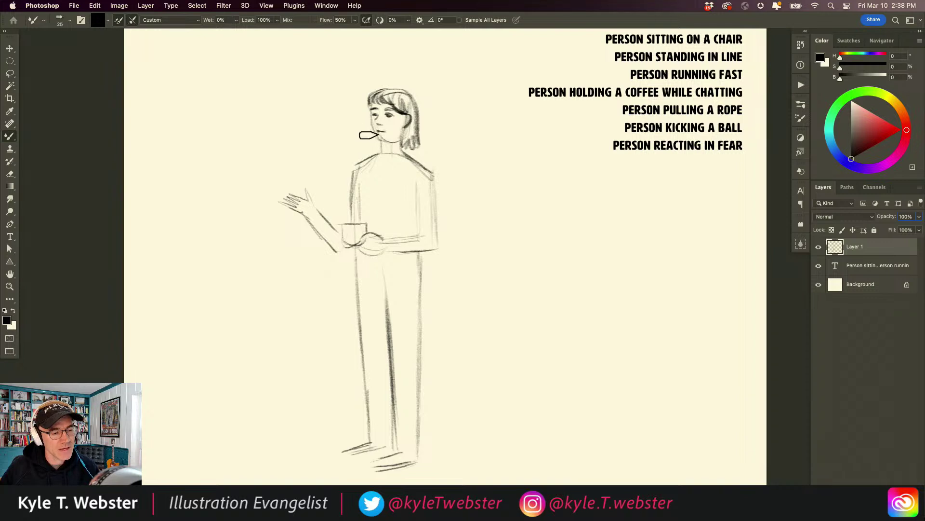
Draw a V-neck T-shirt with short sleeve, folds and hem, and firm up the bent arm, hand and cup.
mouse_move(405, 154)
mouse_down()
mouse_move(381, 179)
mouse_move(373, 165)
mouse_move(393, 159)
mouse_move(384, 174)
mouse_move(410, 158)
mouse_move(428, 173)
mouse_move(438, 206)
mouse_up()
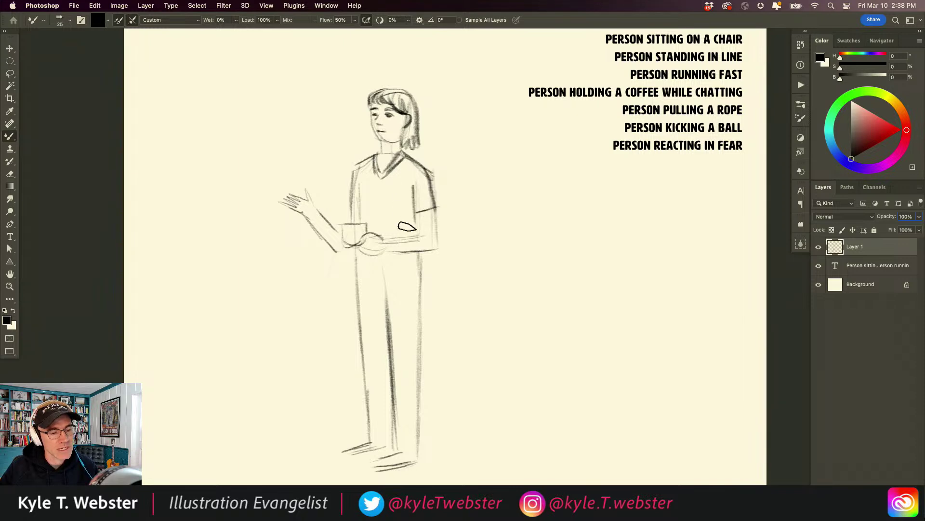
drag(383, 238, 418, 236)
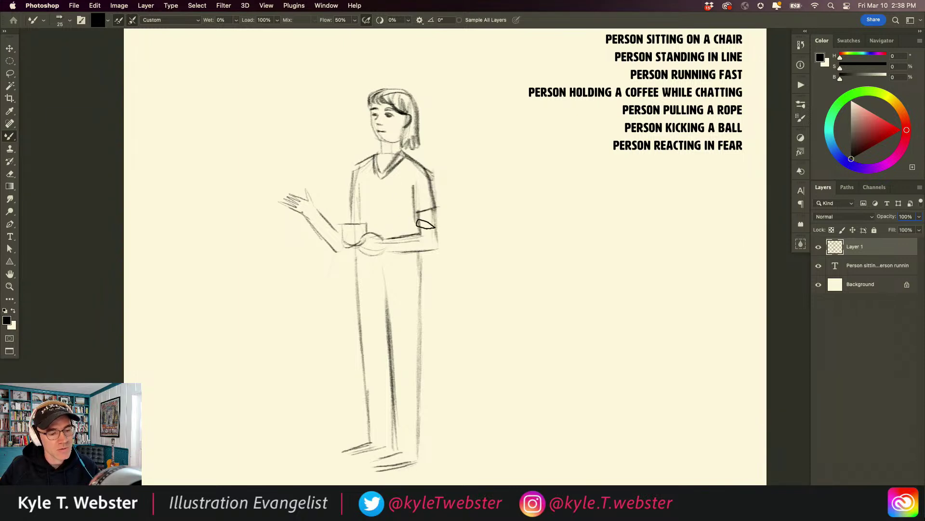
drag(367, 235, 359, 231)
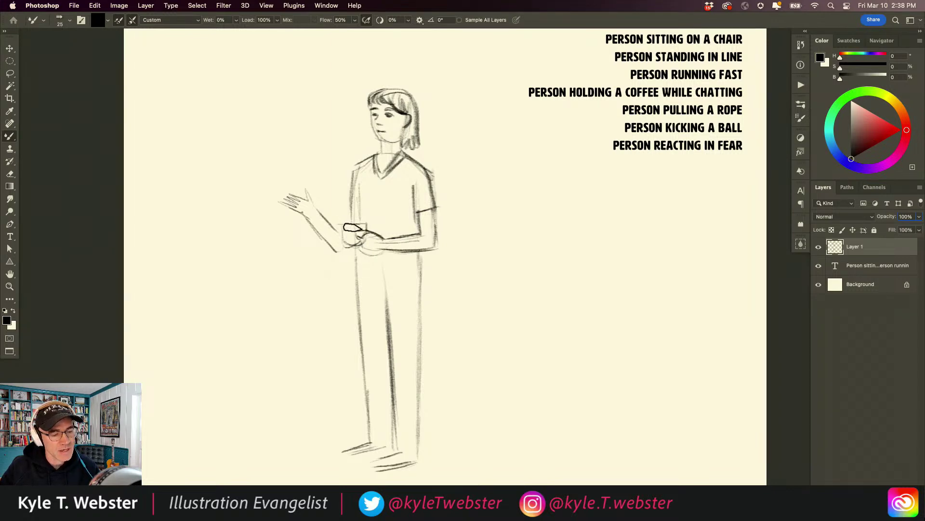
mouse_move(355, 226)
mouse_down()
mouse_move(340, 225)
mouse_move(357, 237)
mouse_move(346, 240)
mouse_up()
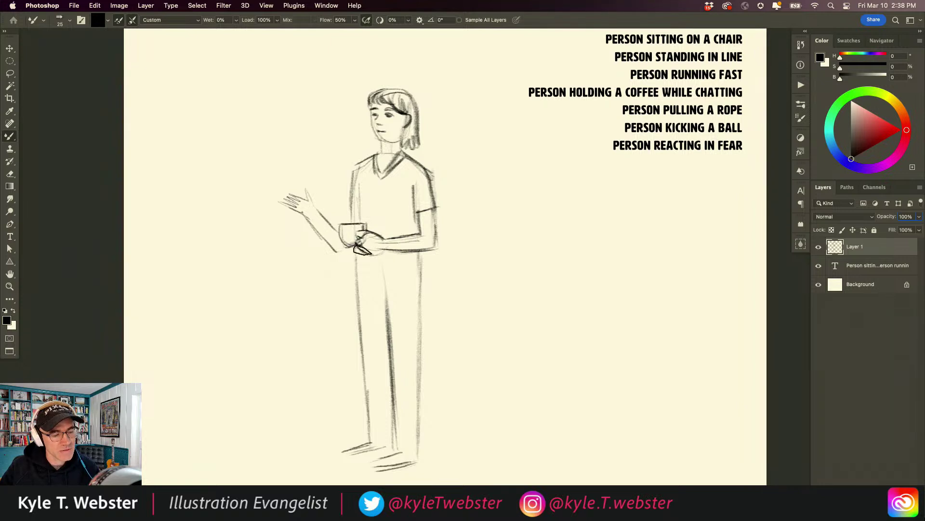
drag(348, 163, 353, 224)
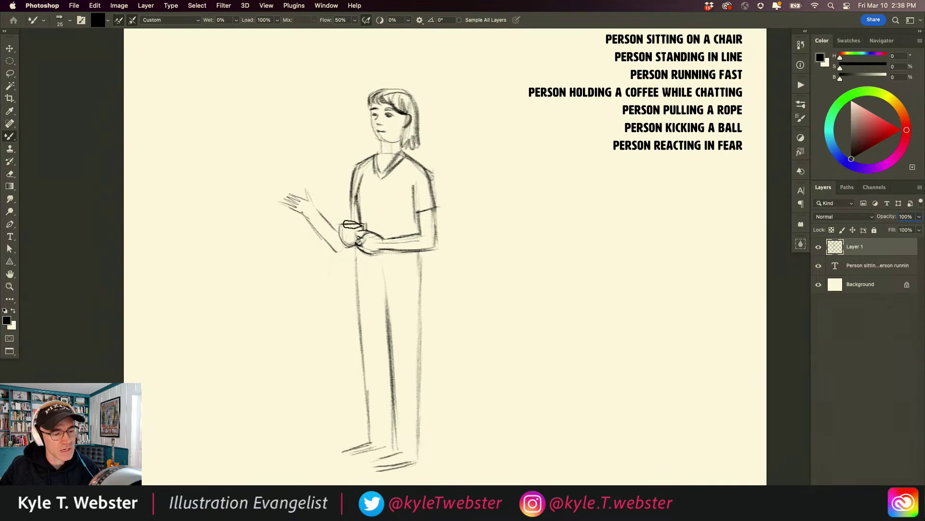
drag(409, 200, 401, 219)
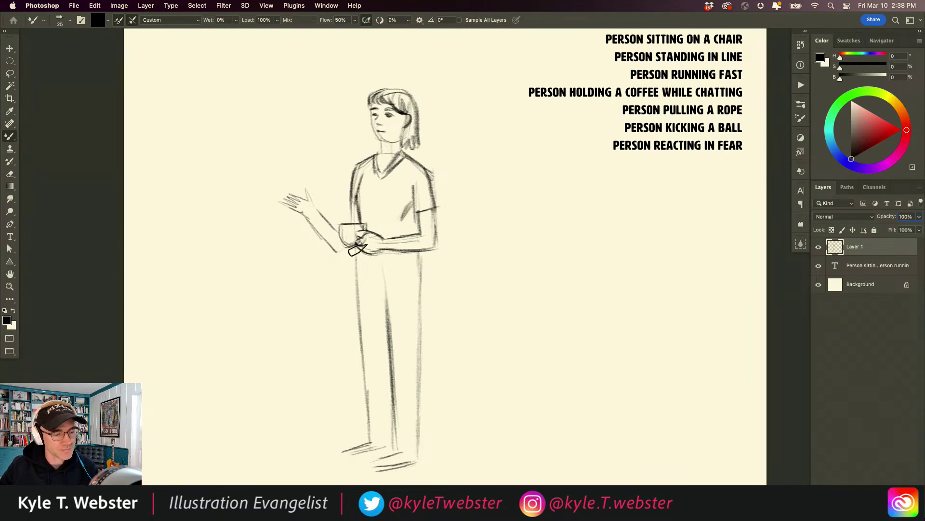
drag(409, 254, 355, 279)
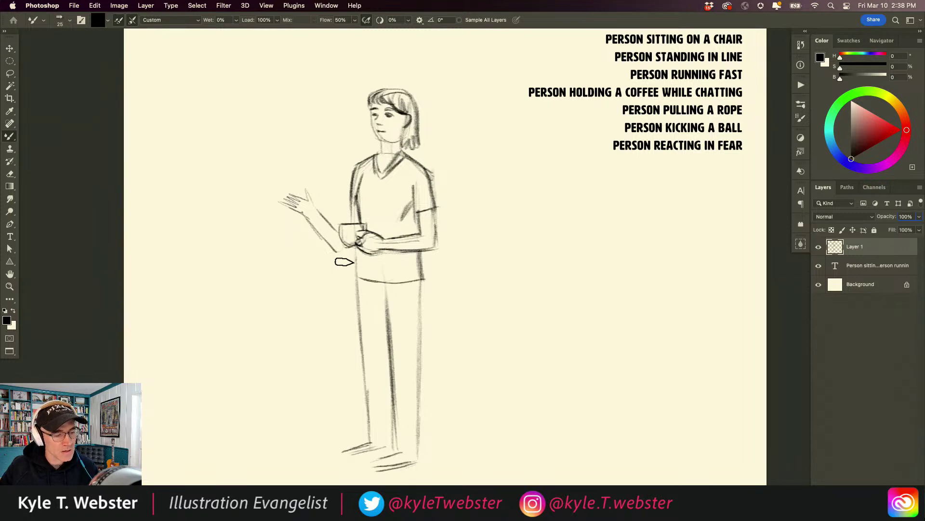
Define the trousers with bunched folds at the ankles and draw the shoes.
drag(376, 289, 383, 353)
mouse_move(409, 290)
mouse_down()
mouse_move(420, 431)
mouse_move(408, 443)
mouse_move(420, 450)
mouse_move(394, 447)
mouse_move(405, 431)
mouse_move(386, 413)
mouse_up()
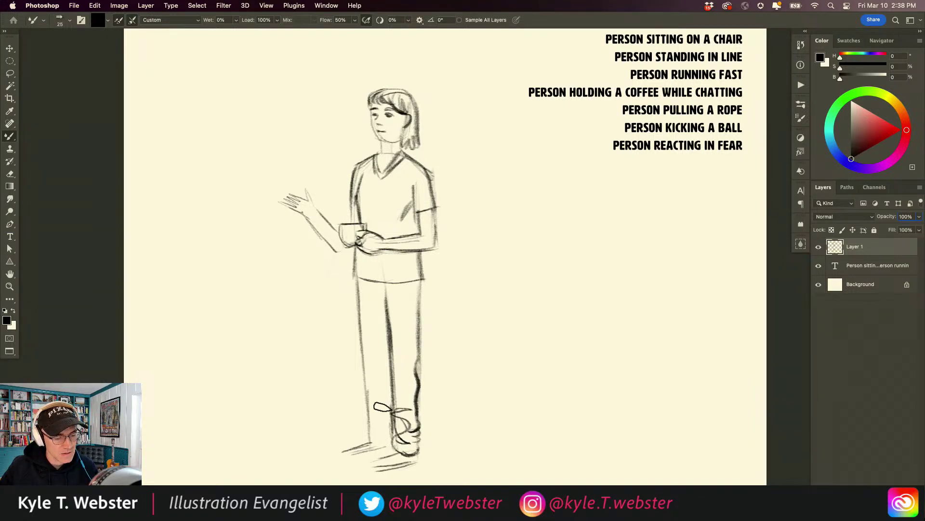
mouse_move(358, 309)
mouse_down()
mouse_move(367, 406)
mouse_move(369, 395)
mouse_move(383, 427)
mouse_move(385, 434)
mouse_up()
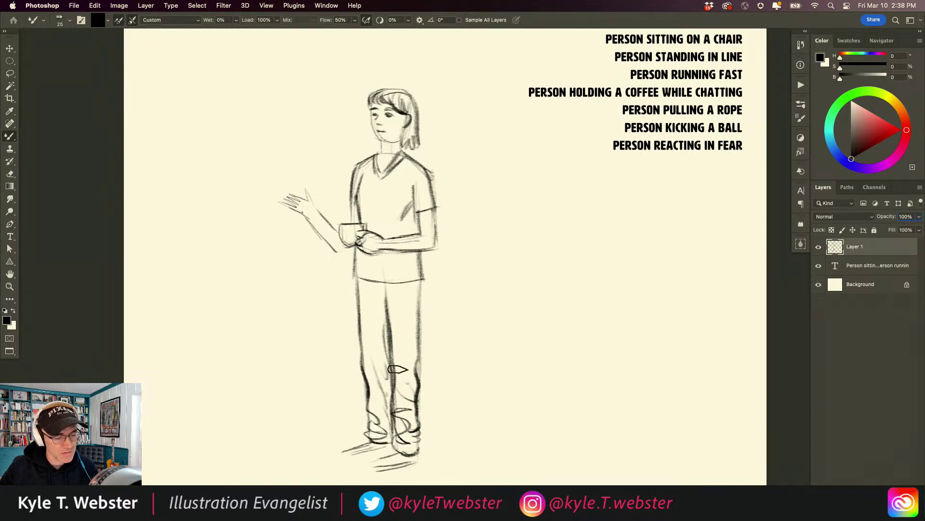
mouse_move(355, 440)
mouse_down()
mouse_move(388, 455)
mouse_move(371, 467)
mouse_move(392, 462)
mouse_move(386, 472)
mouse_move(371, 472)
mouse_move(391, 449)
mouse_move(366, 467)
mouse_move(415, 453)
mouse_up()
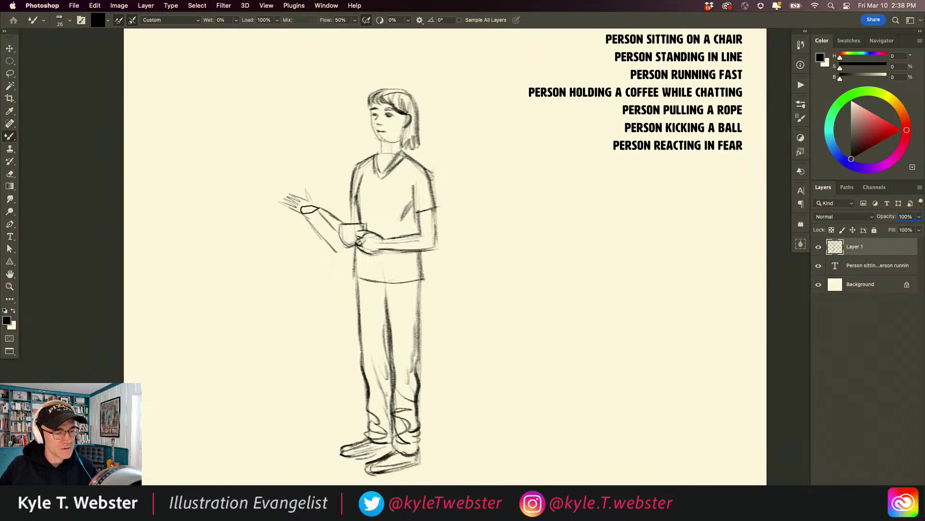
Darken the gesturing hand and forearm, add the far sleeve, and strengthen the jaw, face and hair.
mouse_move(291, 191)
mouse_down()
mouse_move(272, 197)
mouse_move(291, 213)
mouse_move(283, 217)
mouse_move(302, 224)
mouse_move(290, 215)
mouse_move(300, 211)
mouse_move(332, 232)
mouse_move(301, 212)
mouse_move(347, 217)
mouse_move(351, 186)
mouse_move(358, 208)
mouse_up()
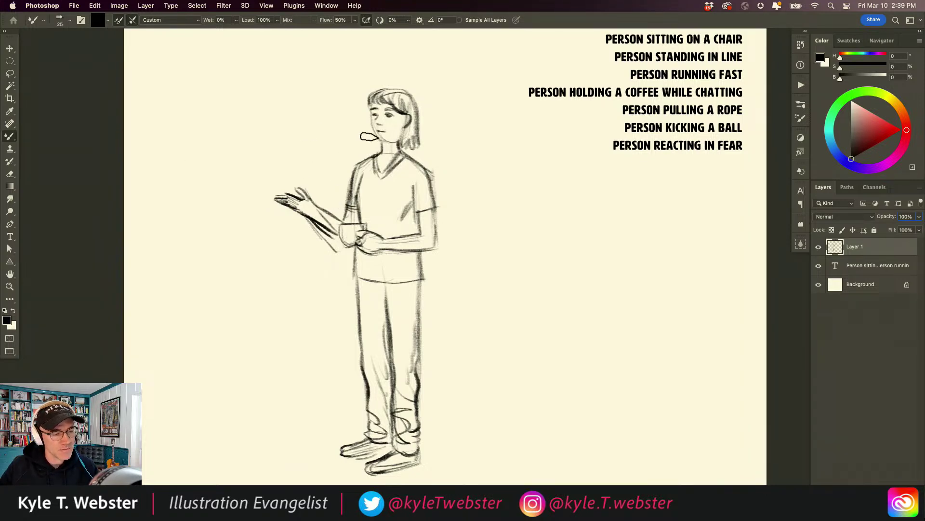
drag(380, 140, 398, 136)
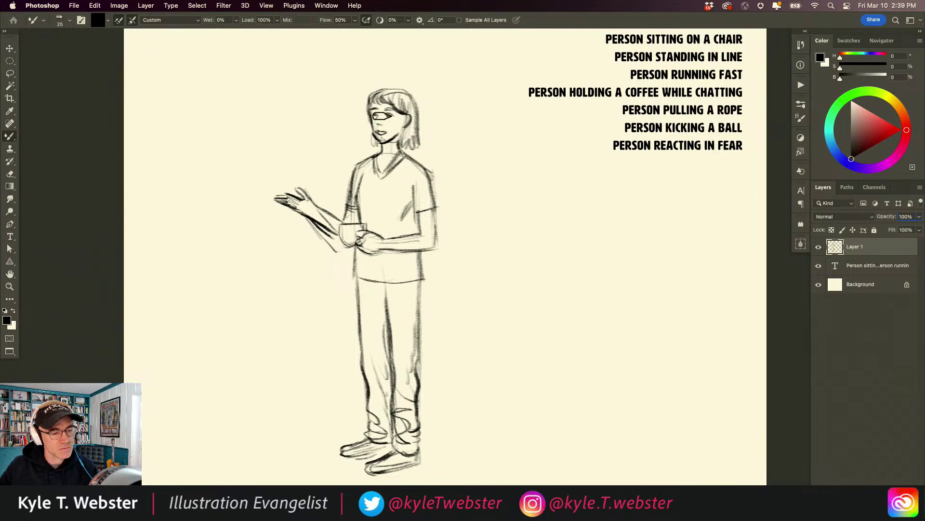
mouse_move(388, 146)
mouse_down()
mouse_move(403, 128)
mouse_move(396, 98)
mouse_move(359, 111)
mouse_up()
key(super+minus)
drag(297, 367, 307, 374)
drag(263, 421, 327, 316)
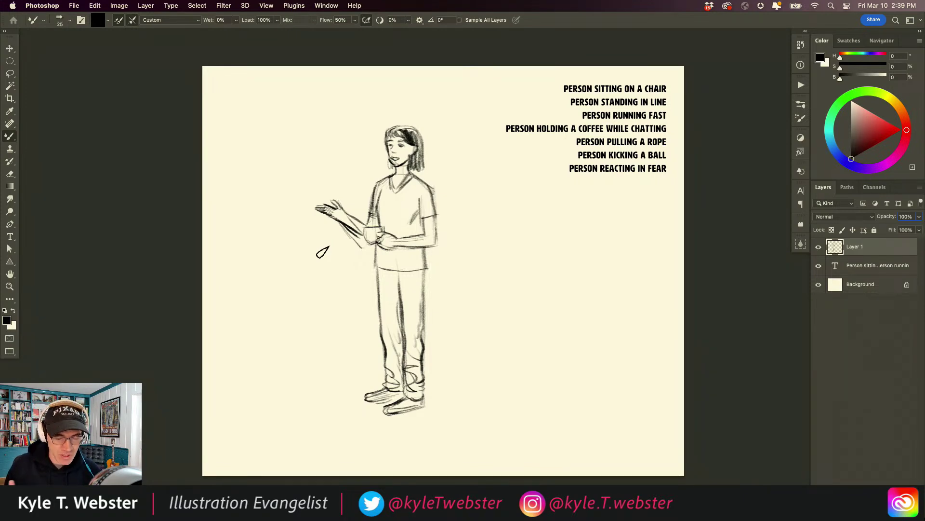
Draw a circle around the figure's head and add a curved downward arrow on each side of it.
scroll(388, 150, up, 2)
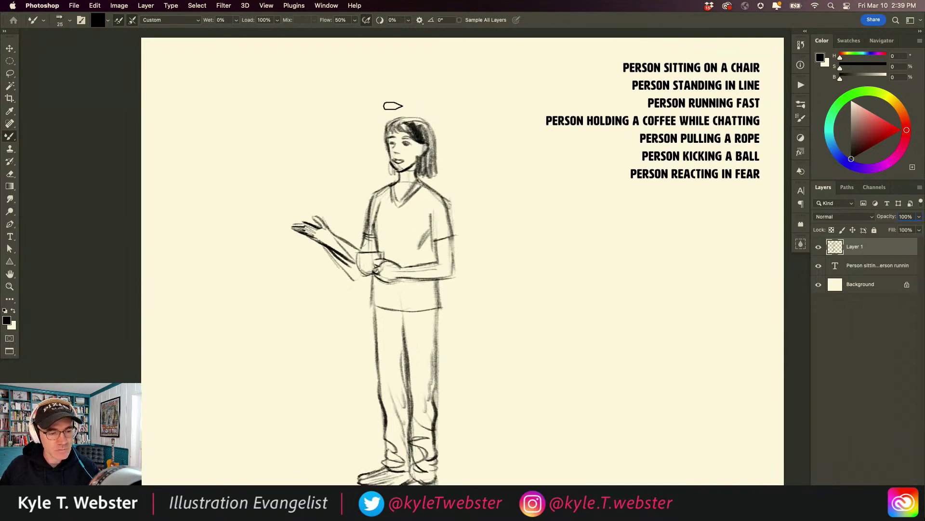
mouse_move(410, 104)
mouse_down()
mouse_move(386, 179)
mouse_move(409, 105)
mouse_up()
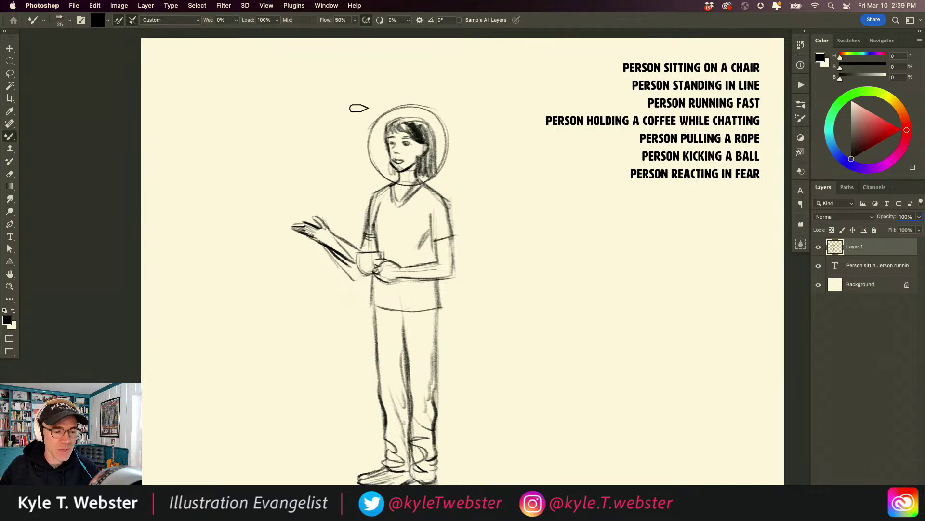
drag(370, 107, 358, 126)
mouse_move(446, 106)
mouse_down()
mouse_move(449, 121)
mouse_move(459, 119)
mouse_up()
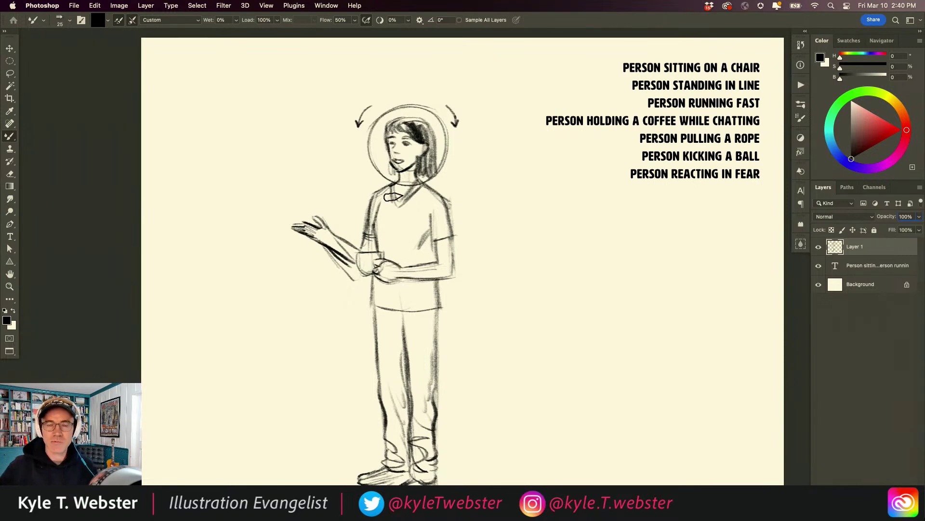
Mark the shoulders with an up arrow, a down arrow and a joint-to-joint line, and draw a matching line with joints across the hips.
drag(458, 192, 460, 213)
drag(455, 205, 464, 205)
mouse_move(360, 189)
mouse_down()
mouse_move(414, 195)
mouse_move(369, 194)
mouse_move(435, 192)
mouse_move(374, 192)
mouse_up()
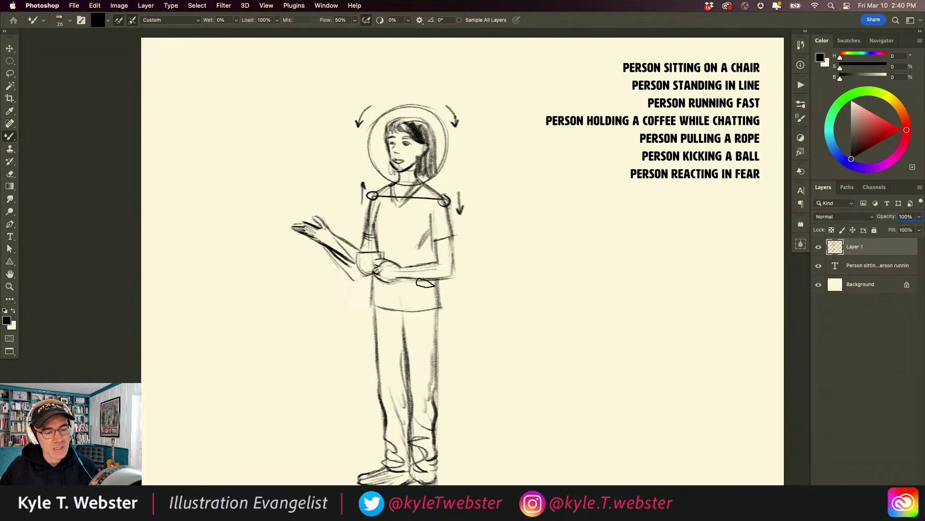
drag(435, 277, 371, 280)
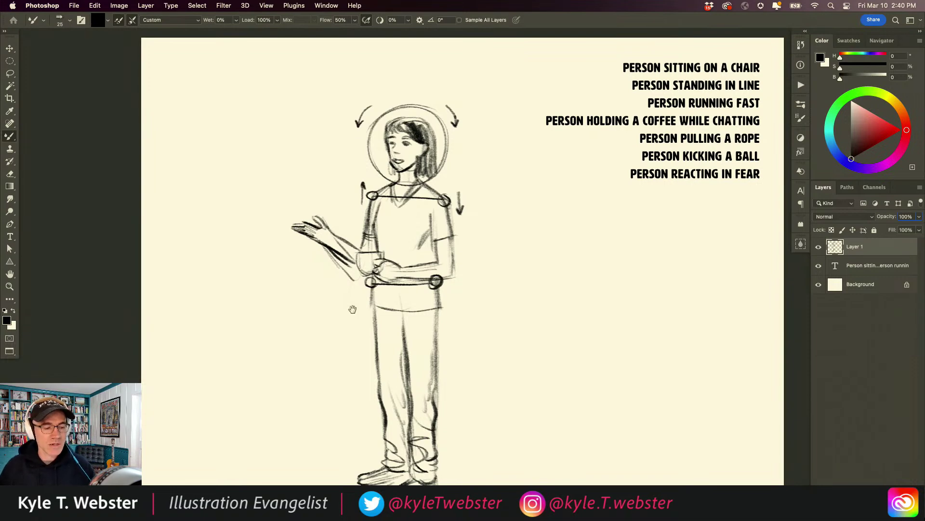
Sketch alternative leg lines from both hips with a knee joint, ankle joints and outward-turned feet.
drag(343, 312, 357, 218)
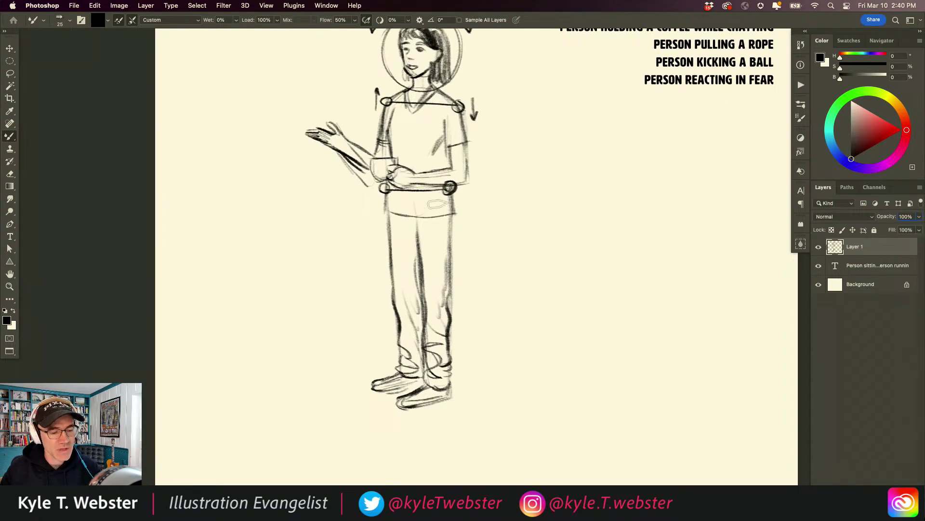
mouse_move(381, 195)
mouse_down()
mouse_move(372, 370)
mouse_move(369, 379)
mouse_move(343, 385)
mouse_up()
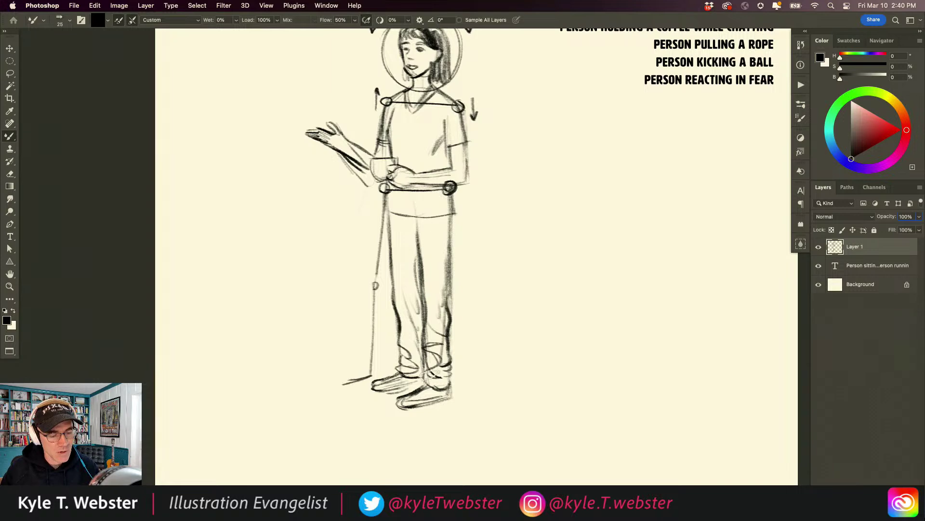
drag(445, 394, 470, 405)
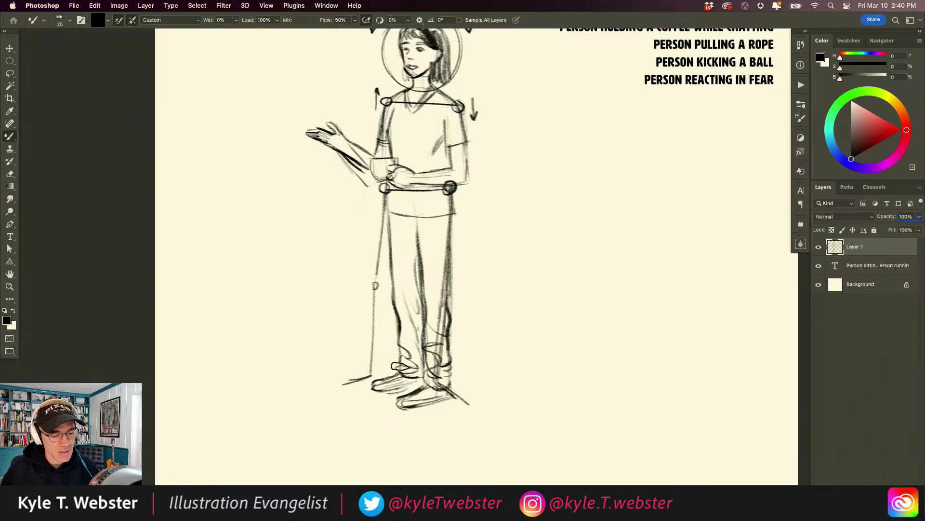
drag(354, 368, 369, 371)
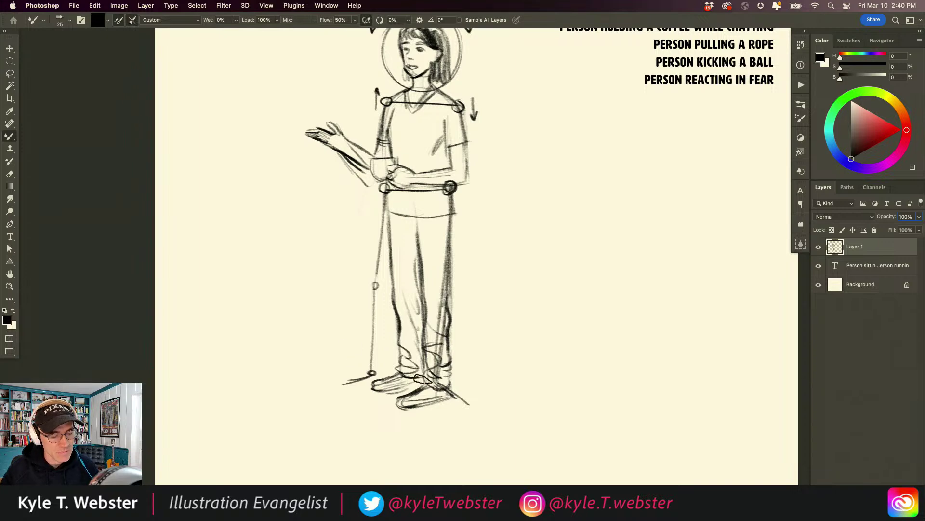
Draw curved arrows turning both feet outward and straight arrows pointing outward from both lower legs.
mouse_move(428, 417)
mouse_down()
mouse_move(468, 410)
mouse_move(473, 420)
mouse_up()
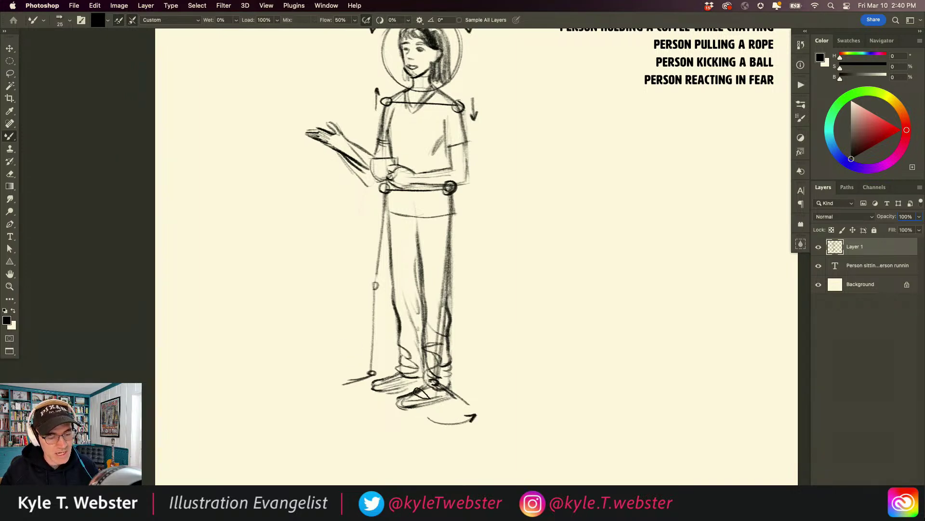
drag(364, 399, 319, 388)
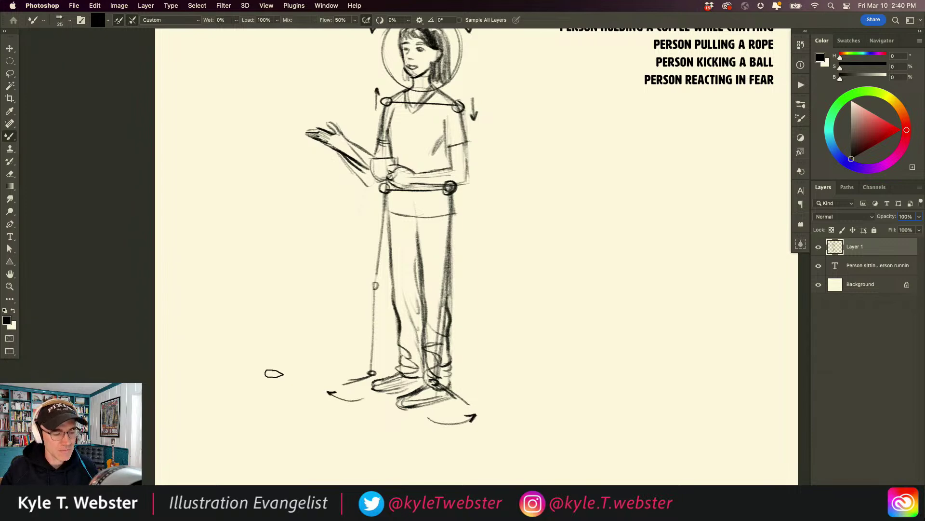
drag(391, 335, 339, 341)
drag(454, 328, 484, 322)
drag(475, 319, 475, 327)
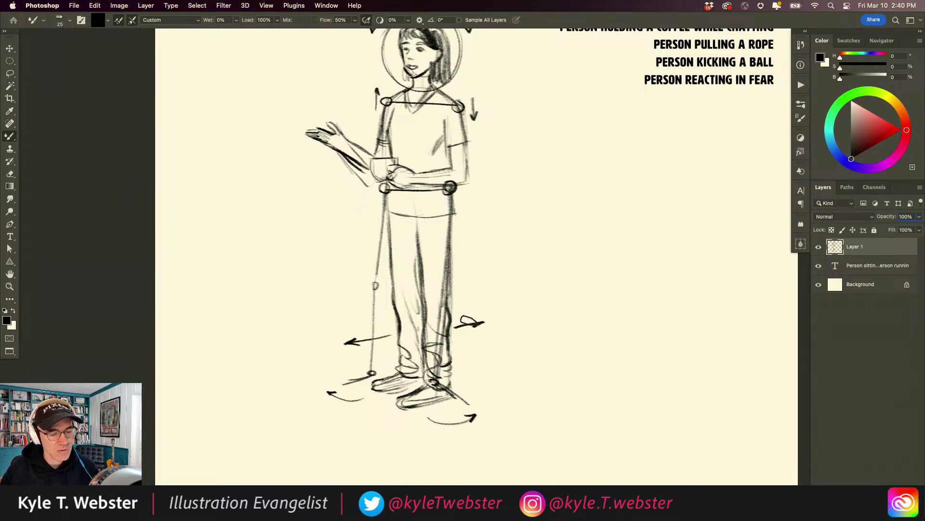
Circle both hip joints and mark a small X on the lower torso.
drag(377, 289, 378, 330)
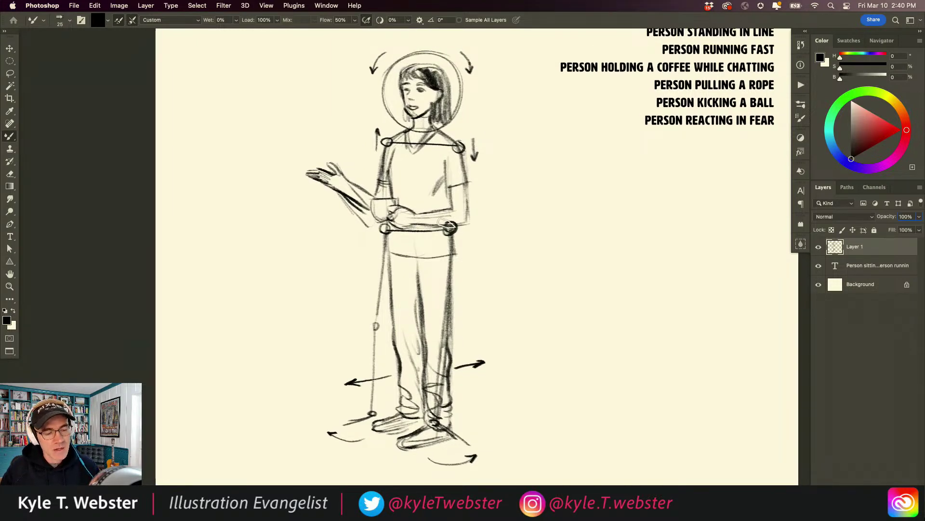
drag(451, 220, 374, 228)
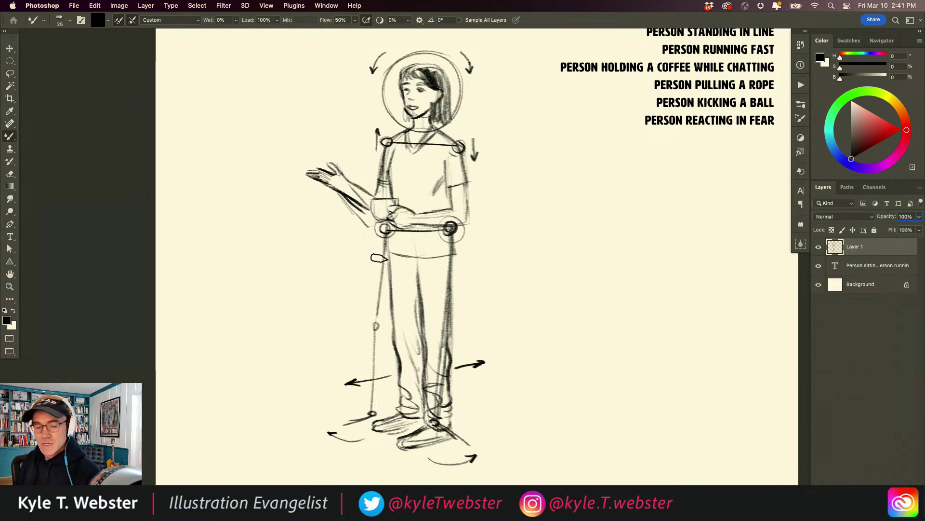
mouse_move(411, 196)
mouse_down()
mouse_move(420, 206)
mouse_move(411, 206)
mouse_up()
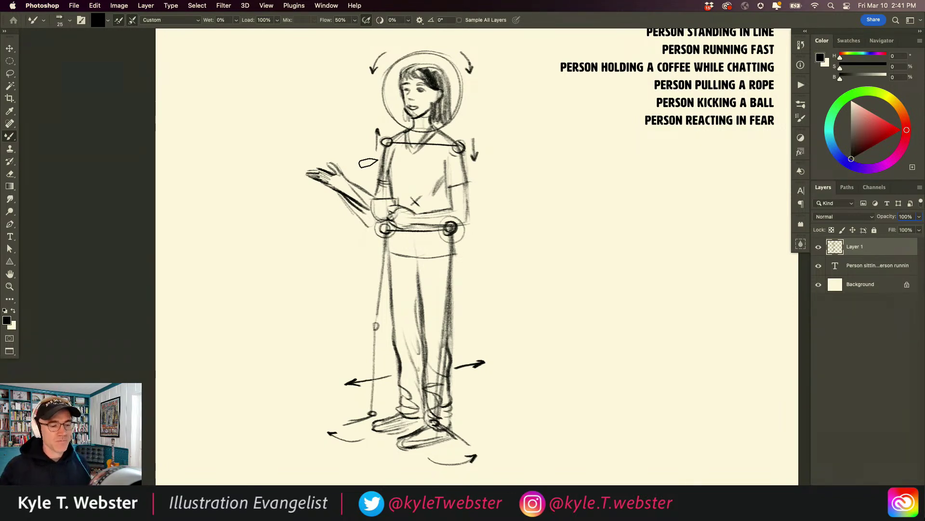
Circle the gesturing hand, sketch an alternative hand with spread fingers above it, and circle the front foot.
mouse_move(335, 162)
mouse_down()
mouse_move(308, 180)
mouse_move(322, 159)
mouse_move(337, 161)
mouse_up()
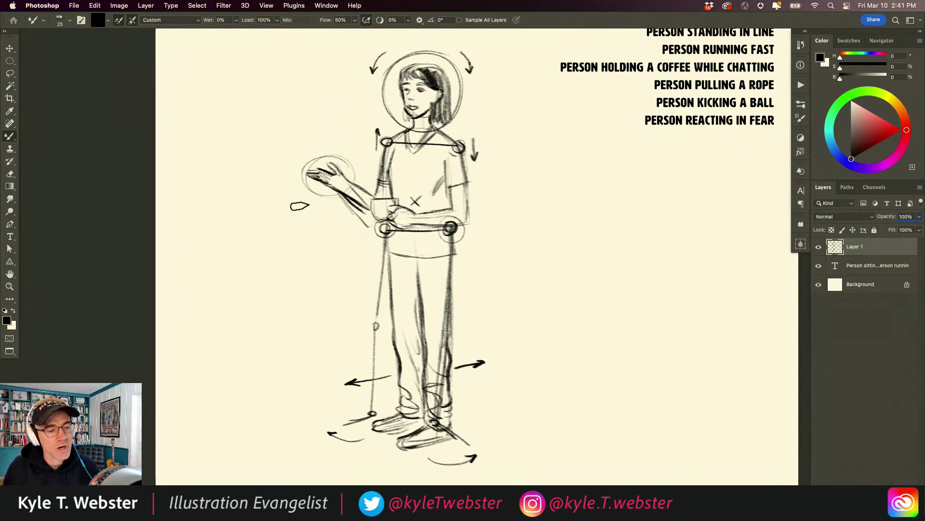
mouse_move(340, 121)
mouse_down()
mouse_move(329, 117)
mouse_move(319, 137)
mouse_move(306, 115)
mouse_move(318, 133)
mouse_move(293, 125)
mouse_move(313, 134)
mouse_move(297, 130)
mouse_move(311, 140)
mouse_move(322, 144)
mouse_up()
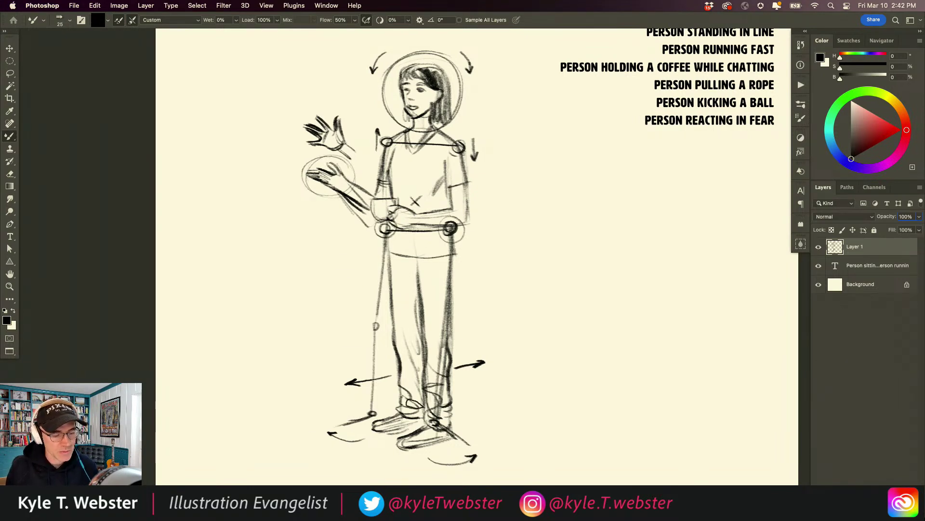
drag(424, 417, 435, 443)
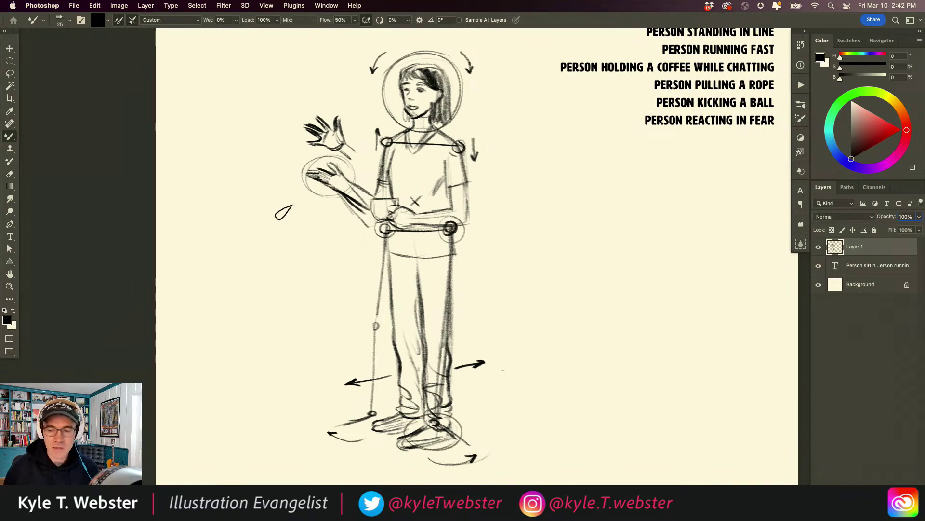
Move the annotated figure toward the right of the canvas, beneath the pose list.
scroll(335, 275, down, 1)
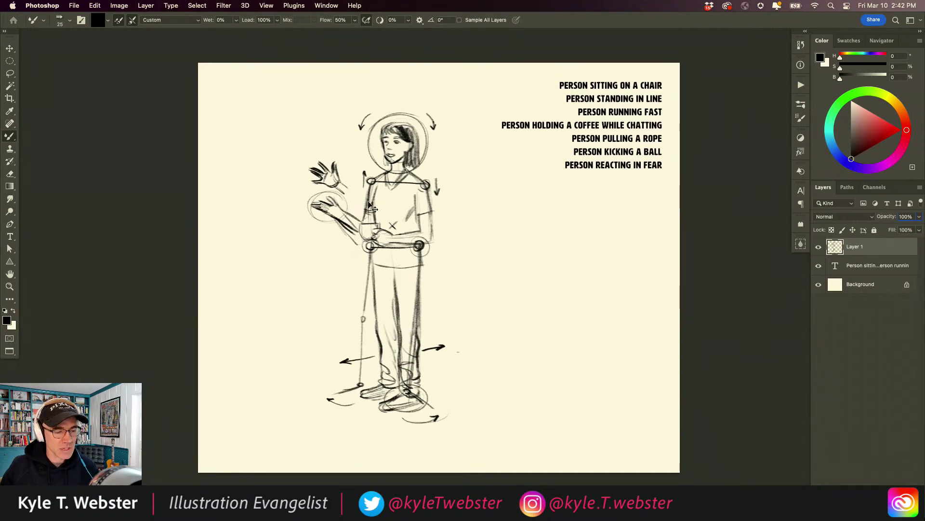
mouse_move(369, 206)
mouse_down()
mouse_move(415, 207)
mouse_move(490, 230)
mouse_up()
scroll(381, 332, up, 2)
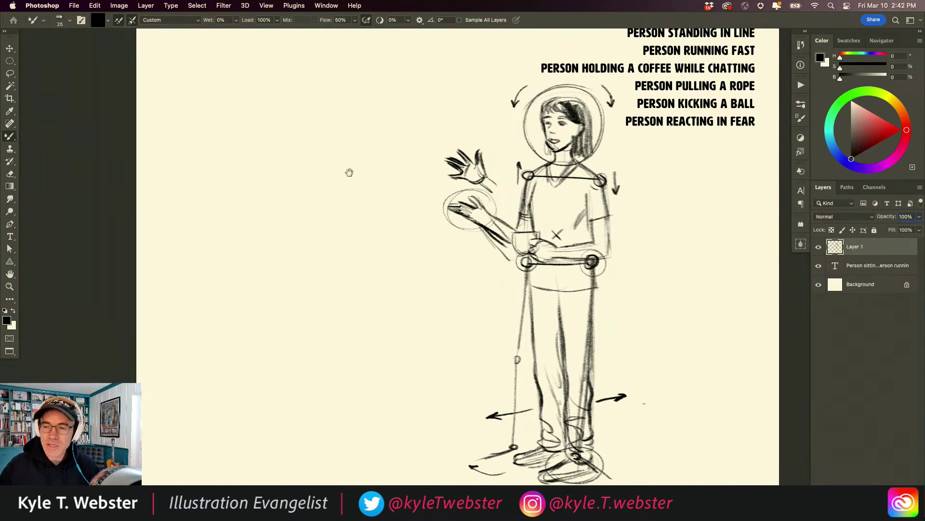
scroll(308, 196, down, 2)
scroll(309, 195, right, 2)
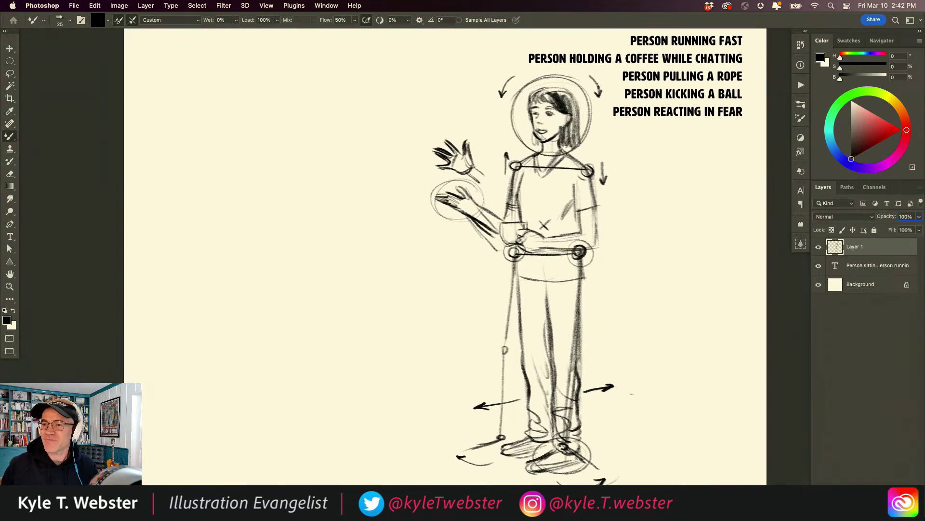
key(Tab)
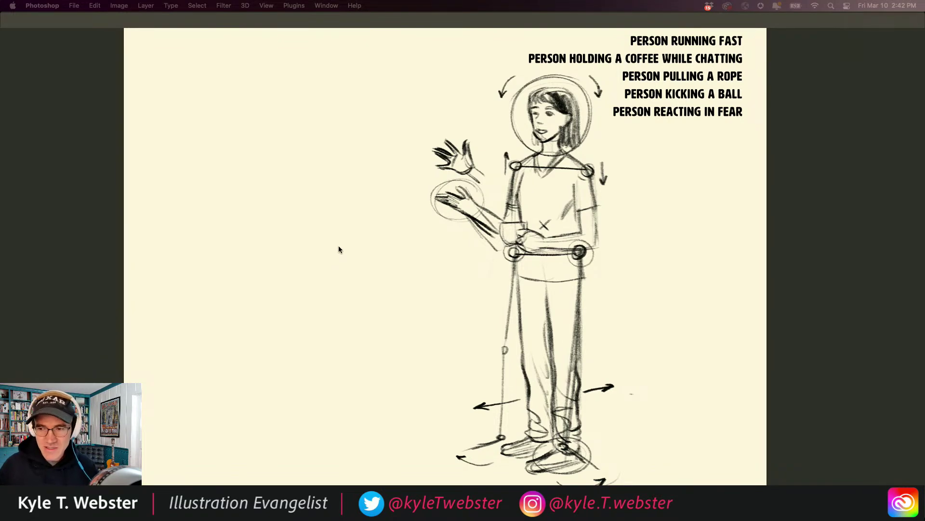
key(Tab)
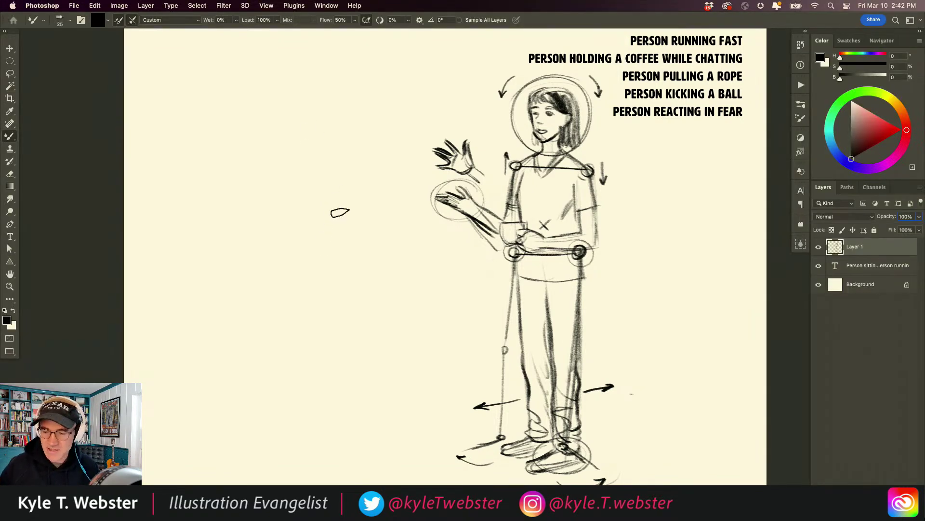
Rework the coffee cup and the fingers gripping it with darker lines, undoing unwanted strokes.
scroll(519, 232, up, 2)
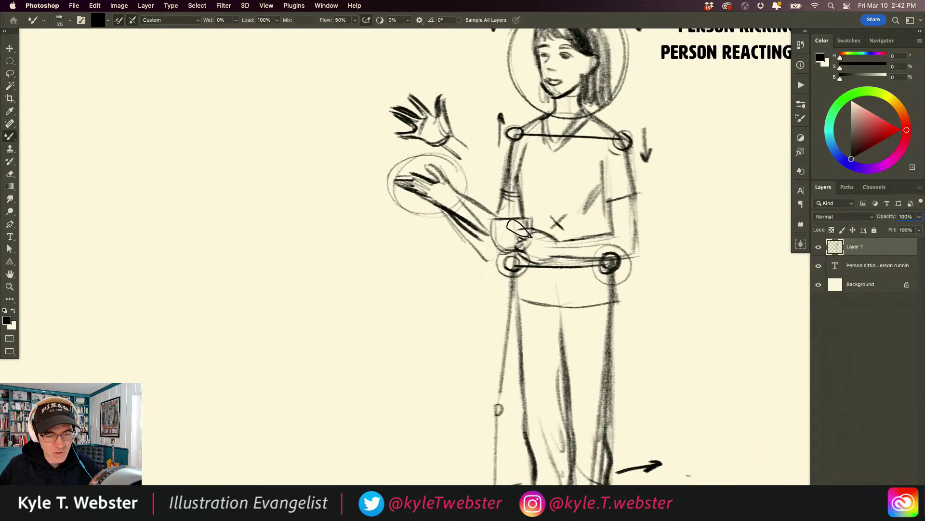
mouse_move(524, 226)
mouse_down()
mouse_move(504, 225)
mouse_move(518, 241)
mouse_move(533, 234)
mouse_move(530, 246)
mouse_move(564, 241)
mouse_up()
key(super+z)
key(super+z)
key(super+z)
mouse_move(504, 214)
mouse_down()
mouse_move(473, 215)
mouse_move(482, 234)
mouse_move(501, 250)
mouse_up()
key(super+z)
key(super+z)
key(super+z)
drag(456, 216, 474, 234)
alt+click(386, 259)
Draw a large outlined arrow below the gesturing hand, pointing left in front of the figure.
mouse_move(327, 297)
mouse_down()
mouse_move(371, 281)
mouse_move(336, 338)
mouse_up()
drag(480, 280, 434, 287)
drag(481, 312, 441, 312)
mouse_move(447, 271)
mouse_down()
mouse_move(429, 292)
mouse_move(449, 322)
mouse_up()
drag(446, 271, 427, 292)
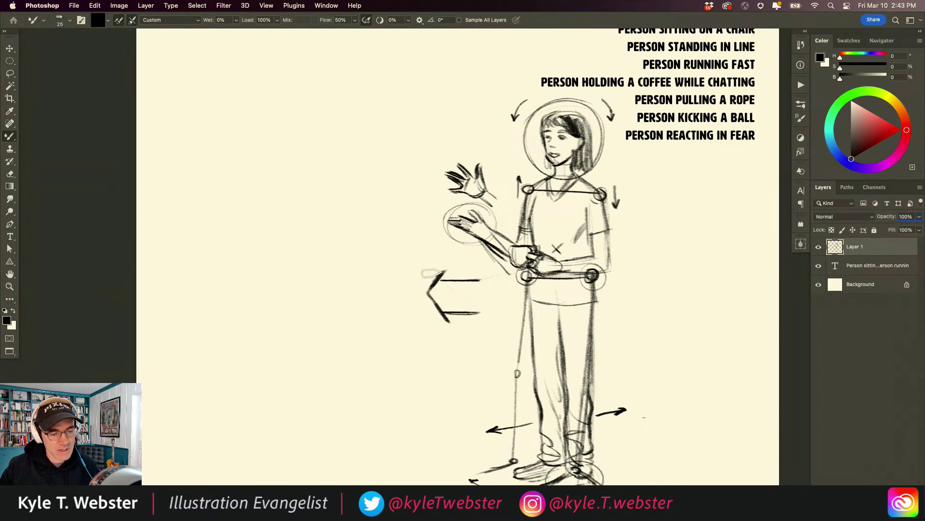
Sketch a second figure's head with face guidelines, ear and neck on the empty left of the canvas, and circle the first figure's cup hand.
key(super+minus)
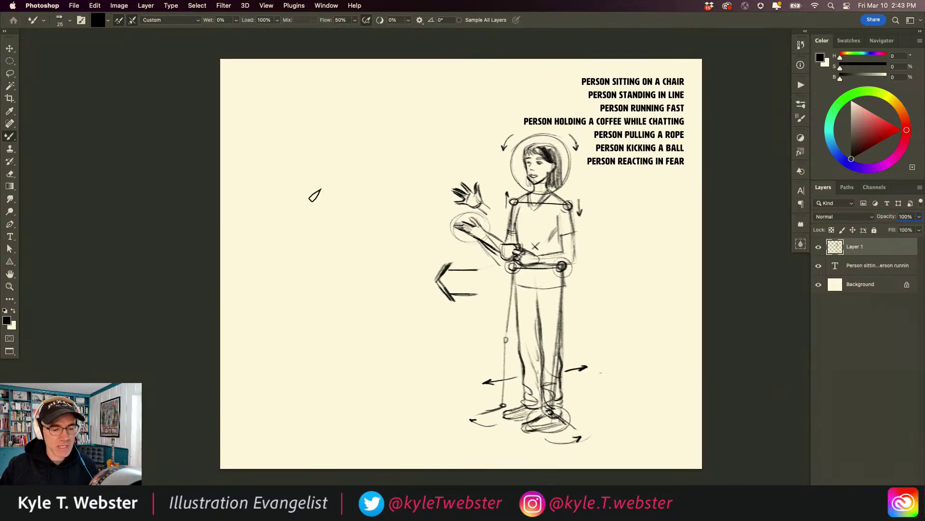
scroll(342, 259, left, 2)
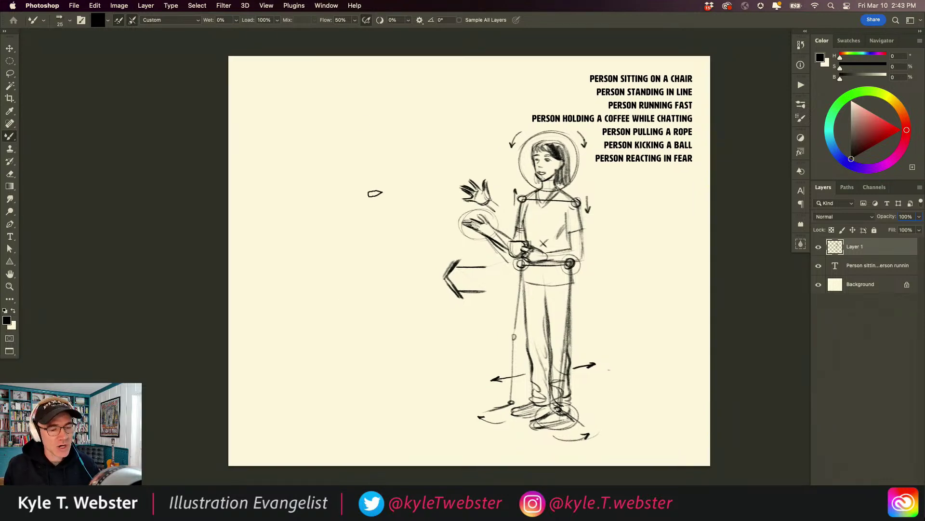
drag(533, 273, 544, 276)
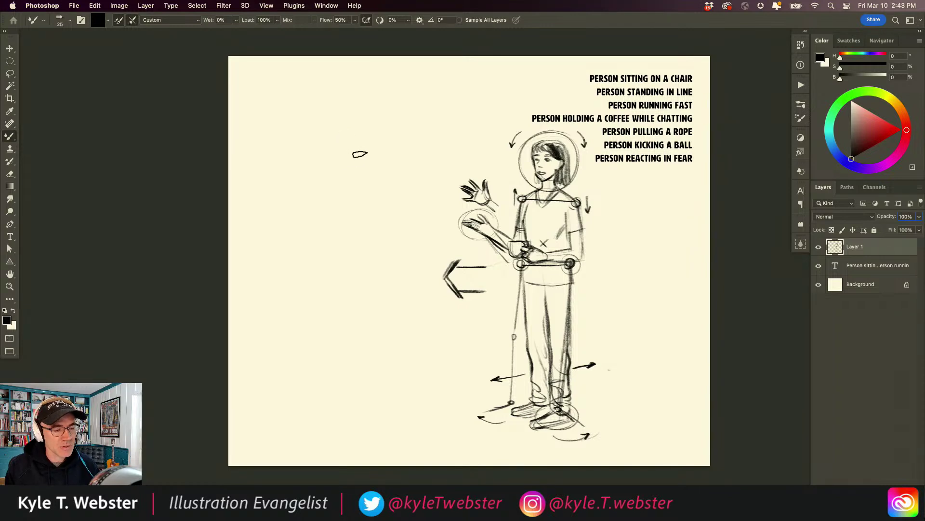
mouse_move(351, 143)
mouse_down()
mouse_move(332, 151)
mouse_move(330, 167)
mouse_move(347, 175)
mouse_move(359, 162)
mouse_move(350, 146)
mouse_move(328, 161)
mouse_move(353, 175)
mouse_move(358, 149)
mouse_move(329, 156)
mouse_move(343, 178)
mouse_move(353, 149)
mouse_move(341, 164)
mouse_up()
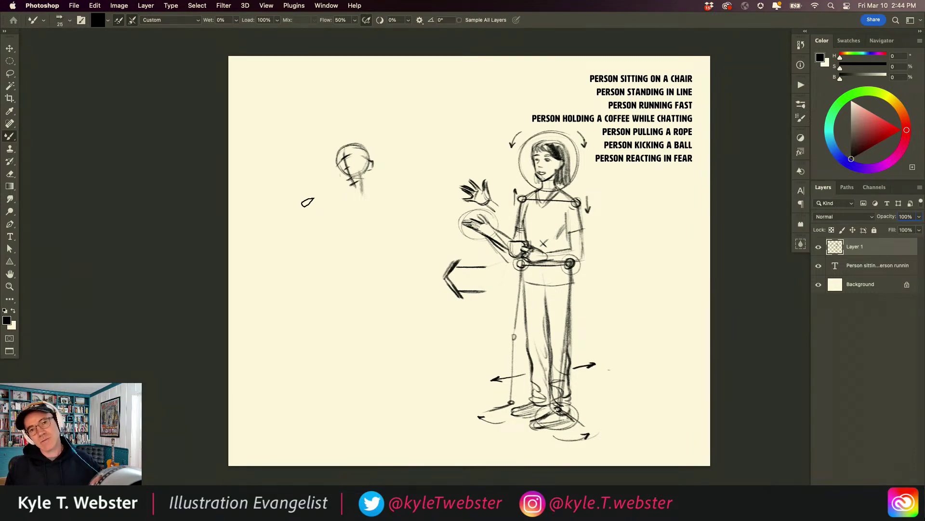
drag(494, 249, 502, 236)
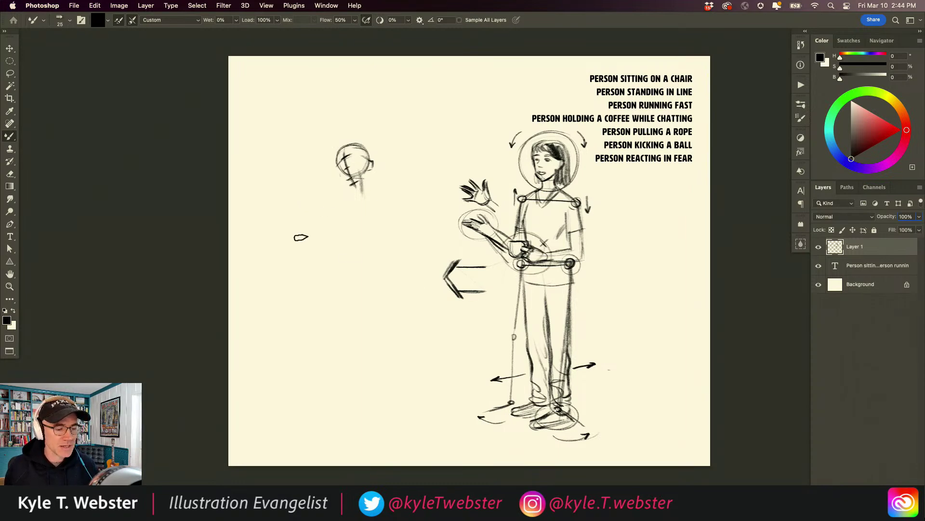
Sketch the second figure's slanted shoulder line, curved spine and oppositely tilted hip line below the head.
drag(356, 192, 374, 195)
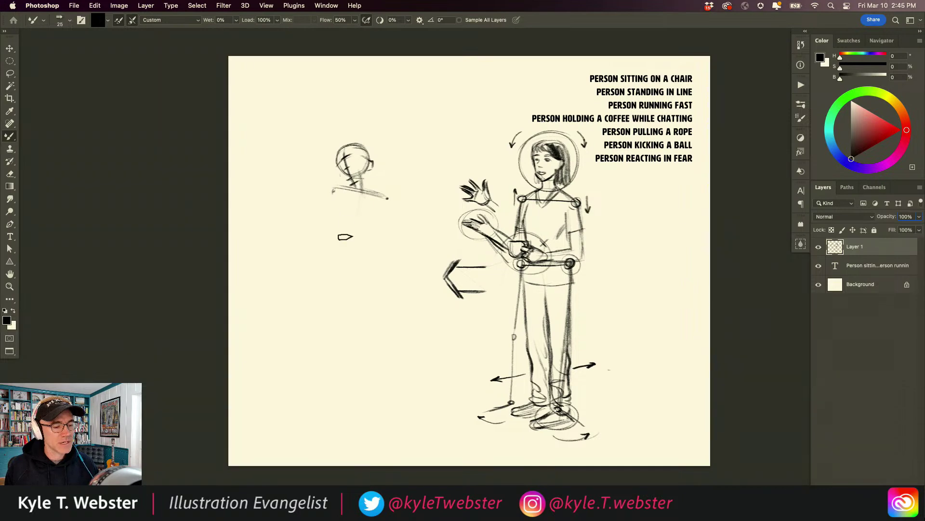
drag(359, 185, 356, 228)
drag(355, 189, 340, 247)
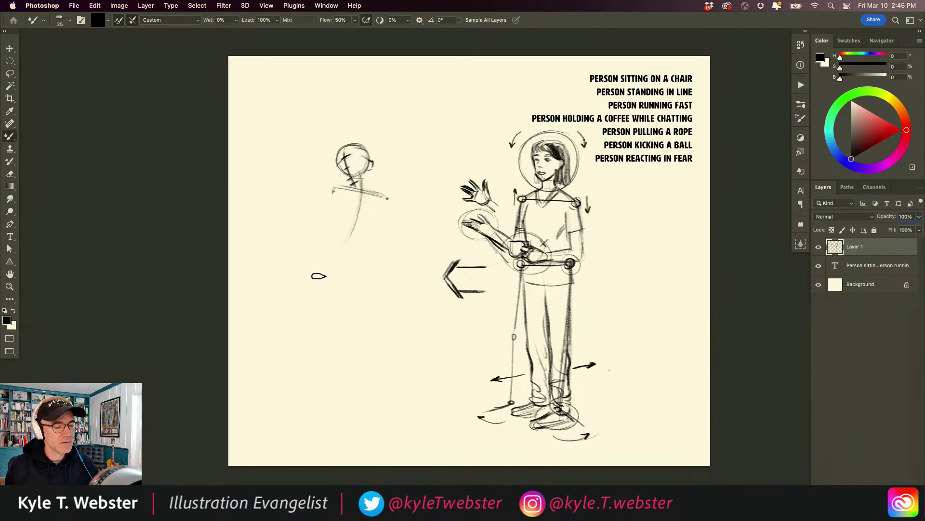
mouse_move(351, 200)
mouse_down()
mouse_move(345, 240)
mouse_move(359, 275)
mouse_up()
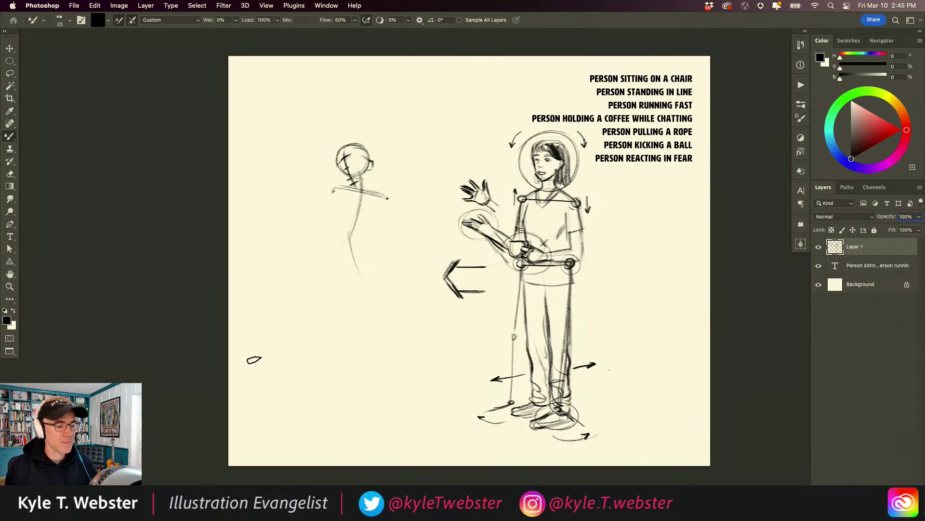
mouse_move(329, 273)
mouse_down()
mouse_move(365, 261)
mouse_move(355, 260)
mouse_up()
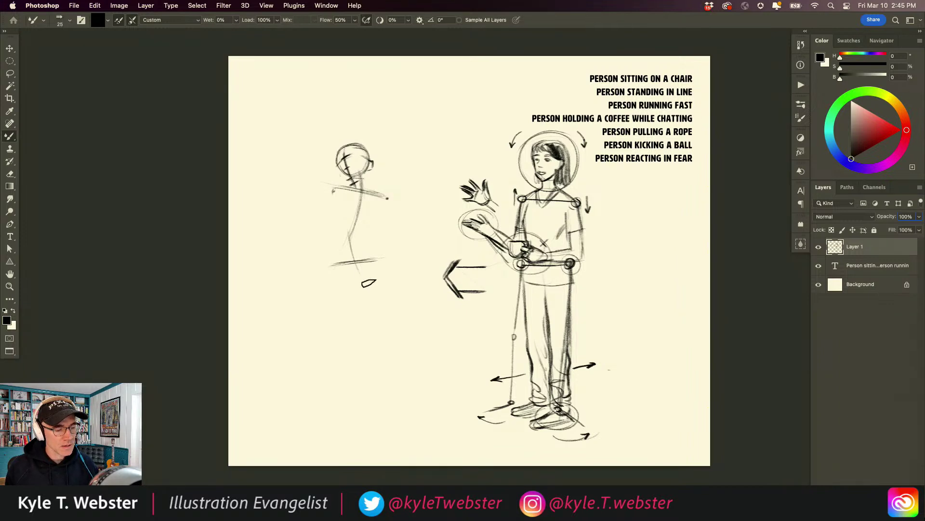
Sketch the second figure's straight supporting leg and bent, outstretched leg from the hip line, ending in simple feet.
drag(370, 264, 366, 316)
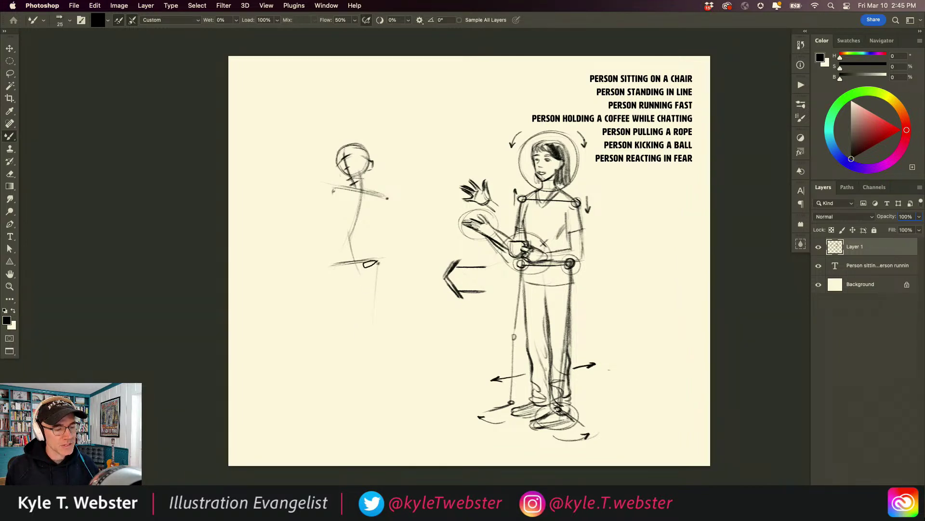
drag(350, 263, 324, 269)
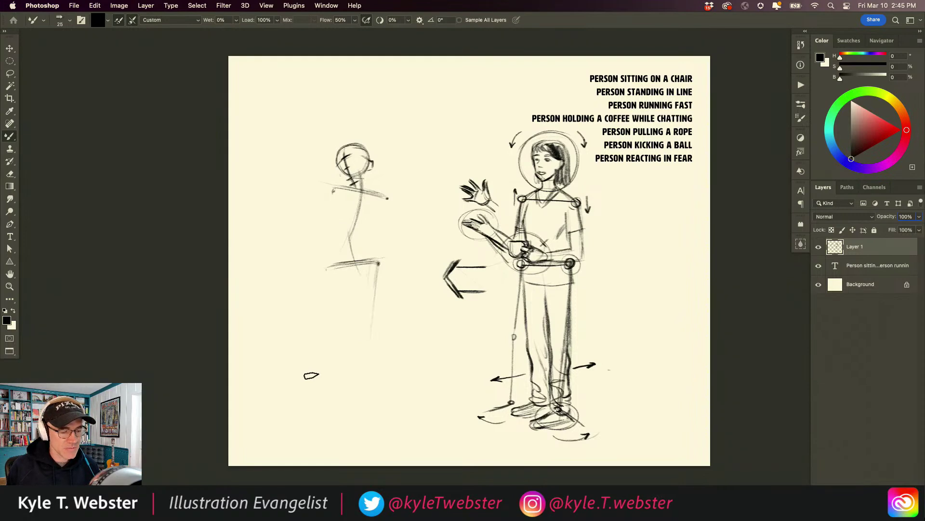
mouse_move(371, 269)
mouse_down()
mouse_move(368, 354)
mouse_move(362, 326)
mouse_up()
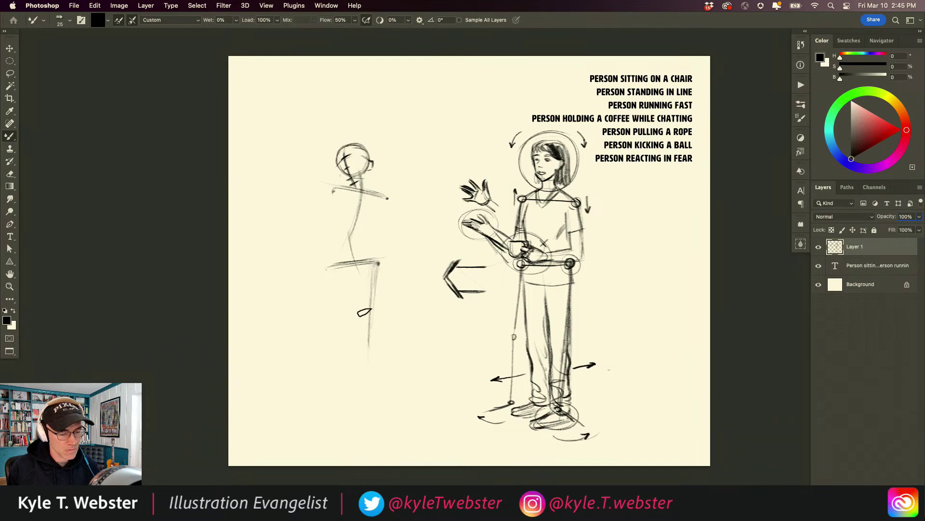
drag(364, 357, 362, 412)
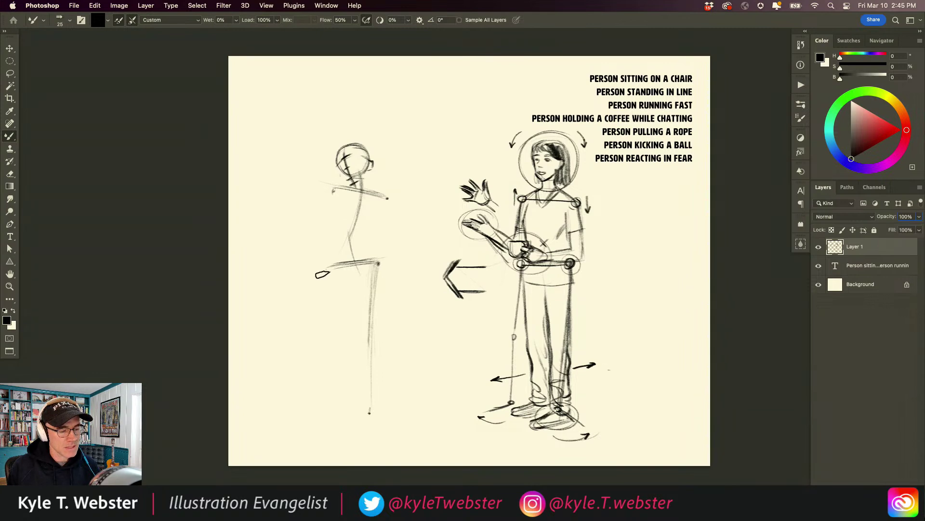
mouse_move(328, 267)
mouse_down()
mouse_move(308, 341)
mouse_move(312, 388)
mouse_move(312, 365)
mouse_move(285, 410)
mouse_up()
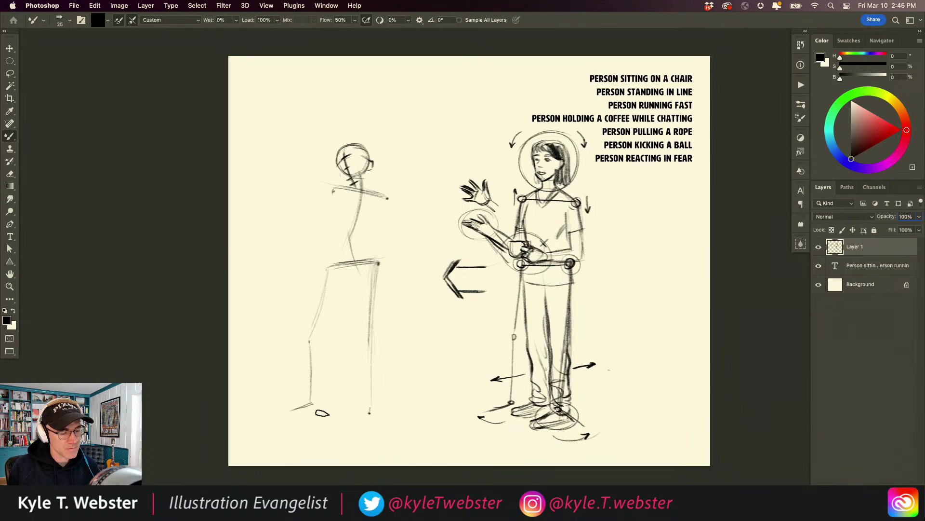
drag(363, 410, 380, 422)
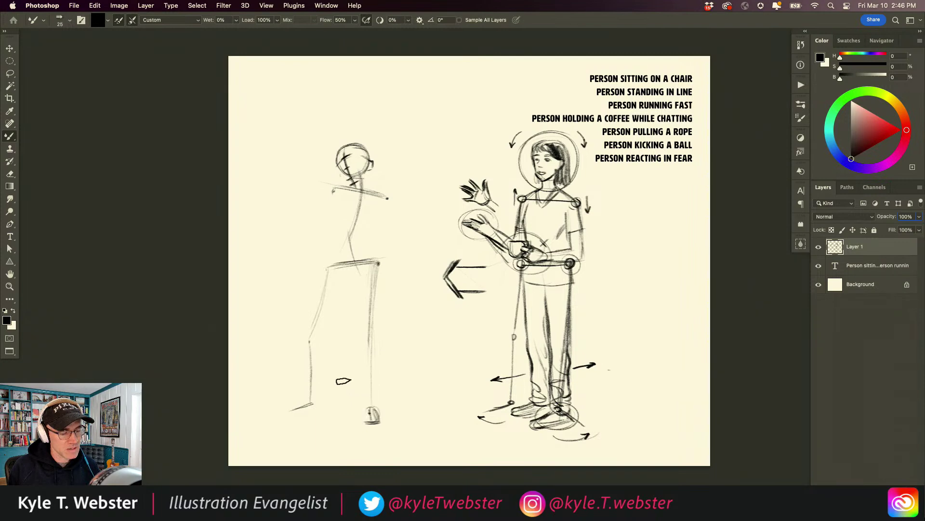
drag(319, 405, 291, 413)
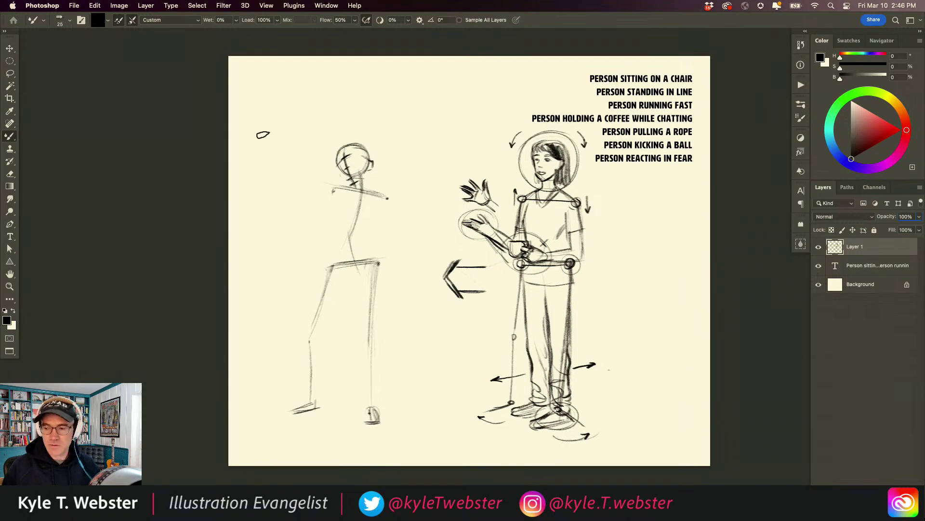
Select the second figure's head, shoulders and upper spine with the Lasso and shift them slightly upward.
key(l)
mouse_move(360, 137)
mouse_down()
mouse_move(392, 216)
mouse_move(361, 140)
mouse_move(343, 153)
mouse_up()
key(v)
key(ctrl+d)
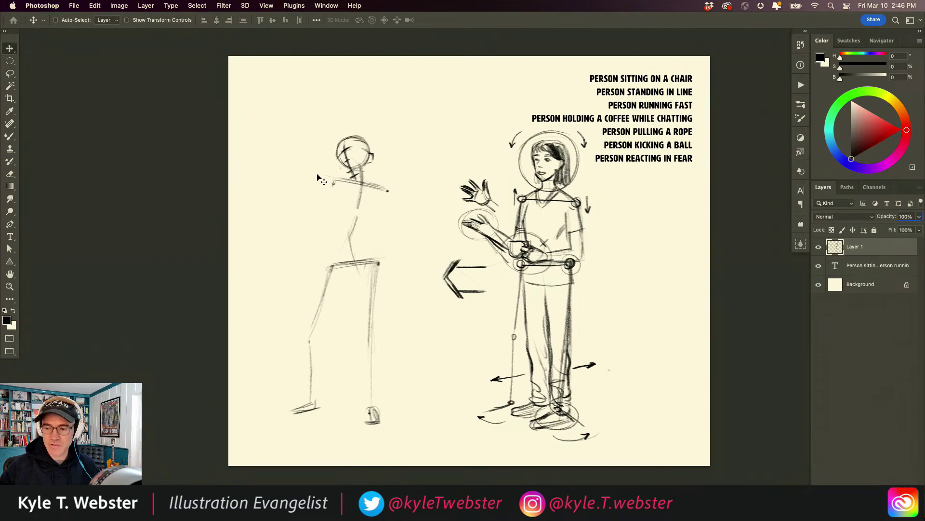
Reconnect the second figure's spine with the brush, and sketch the side of the torso, the hip curve and the supporting leg's contour.
key(b)
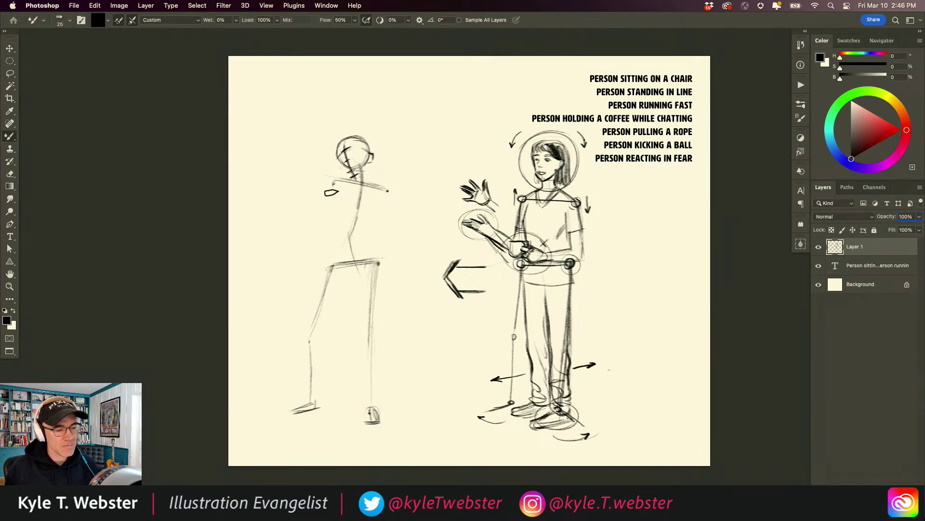
drag(332, 188, 327, 232)
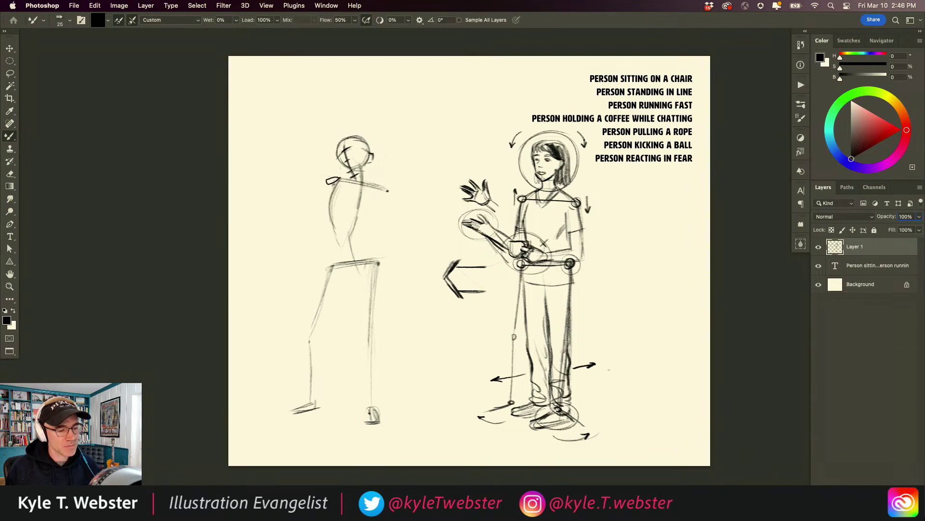
mouse_move(362, 228)
mouse_down()
mouse_move(386, 267)
mouse_move(372, 235)
mouse_move(380, 294)
mouse_move(378, 256)
mouse_move(384, 271)
mouse_move(362, 343)
mouse_up()
mouse_move(375, 270)
mouse_down()
mouse_move(366, 417)
mouse_move(356, 405)
mouse_up()
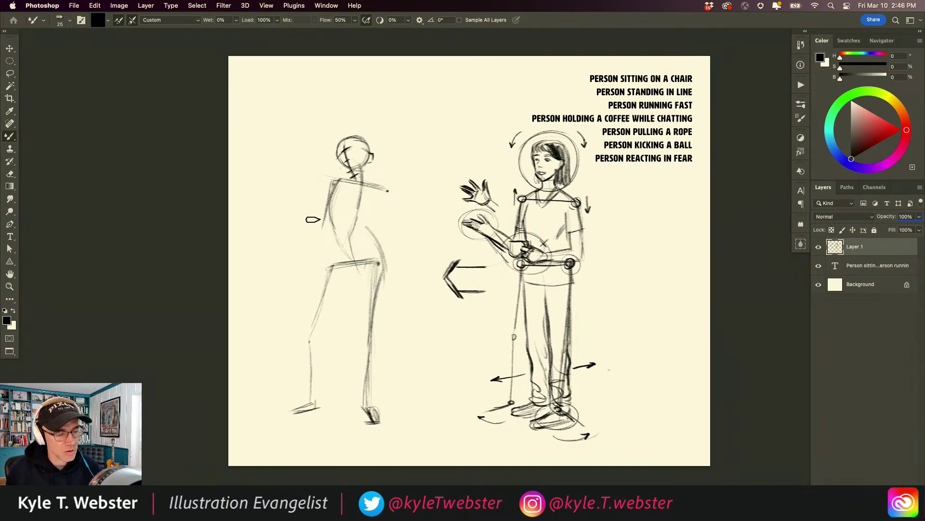
Sketch the second figure's lowered arm with a hand gripping a coffee mug, undoing unwanted strokes.
drag(320, 232, 324, 227)
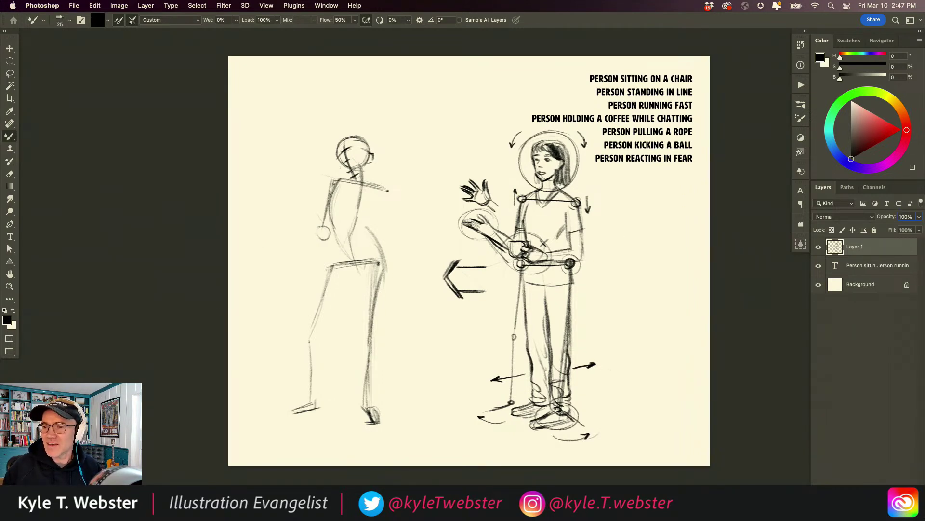
key(Tab)
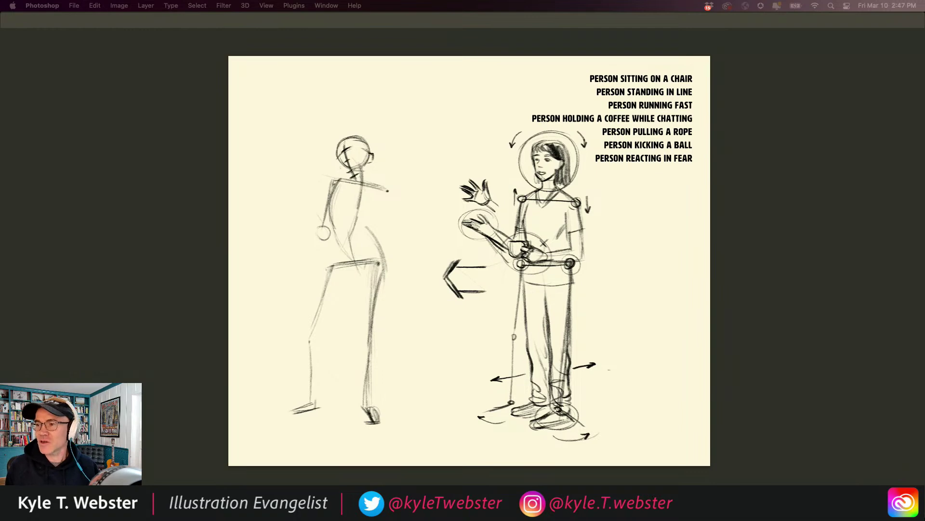
key(Tab)
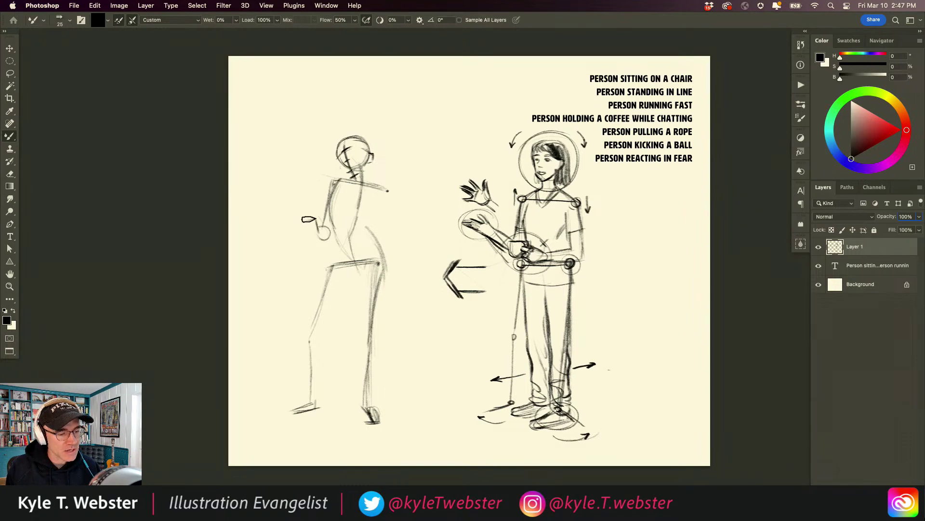
mouse_move(300, 221)
mouse_down()
mouse_move(301, 236)
mouse_move(310, 234)
mouse_up()
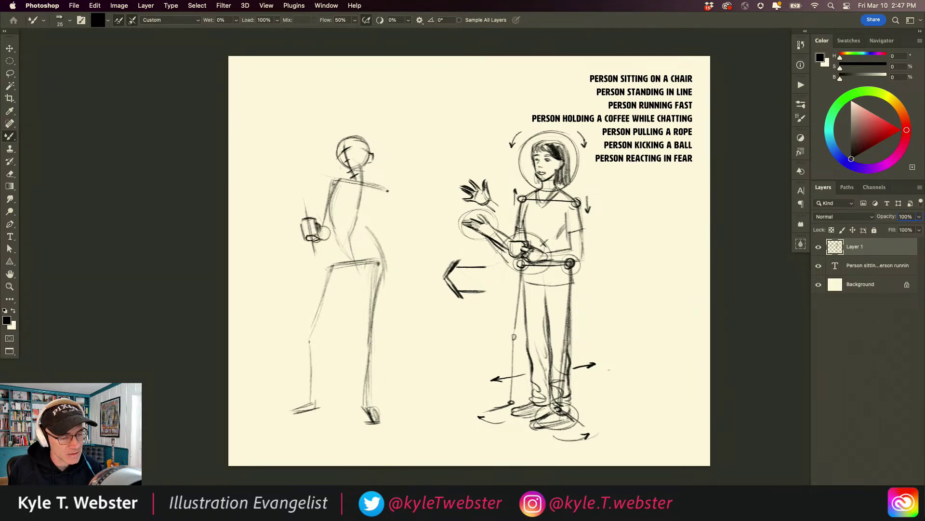
key(ctrl+z)
mouse_move(317, 207)
mouse_down()
mouse_move(329, 205)
mouse_move(331, 218)
mouse_up()
key(ctrl+z)
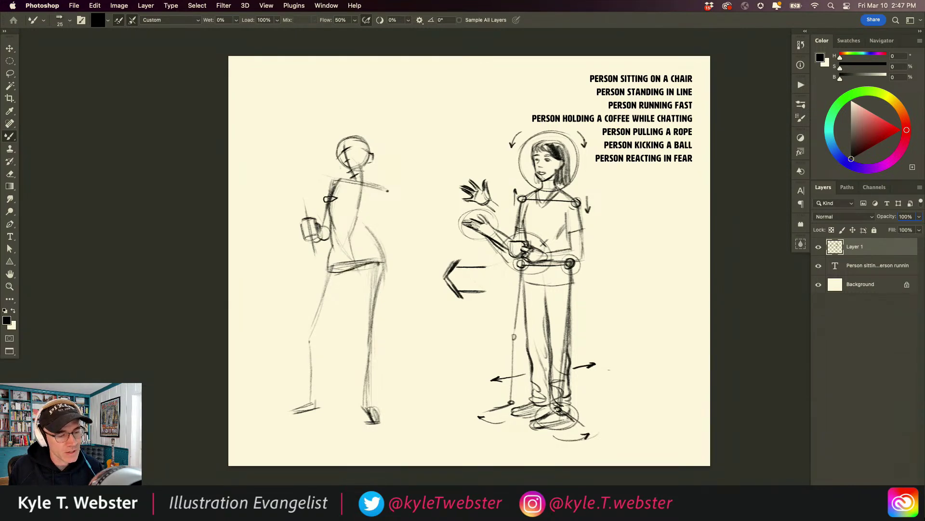
Define the second figure's waist and add a curved ribcage line across the torso, with firmer neck and shoulder lines.
drag(374, 230, 384, 203)
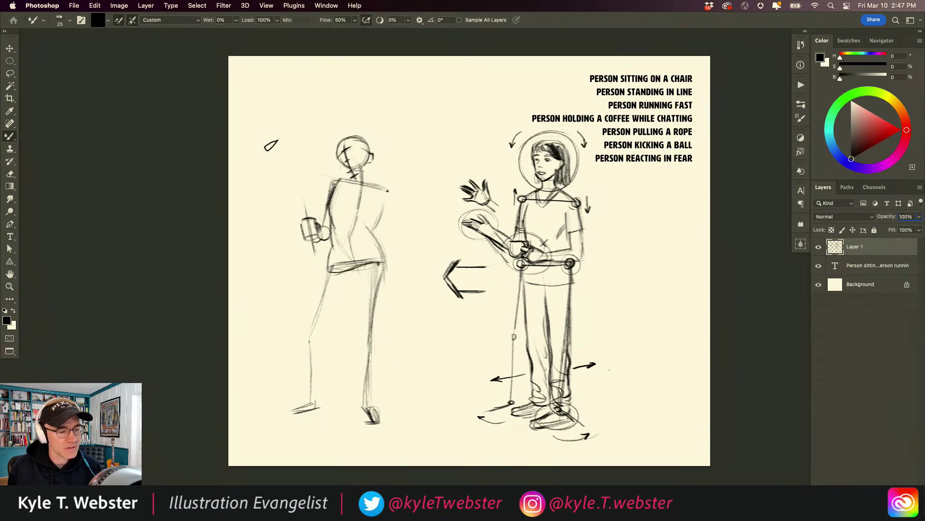
drag(366, 218, 334, 220)
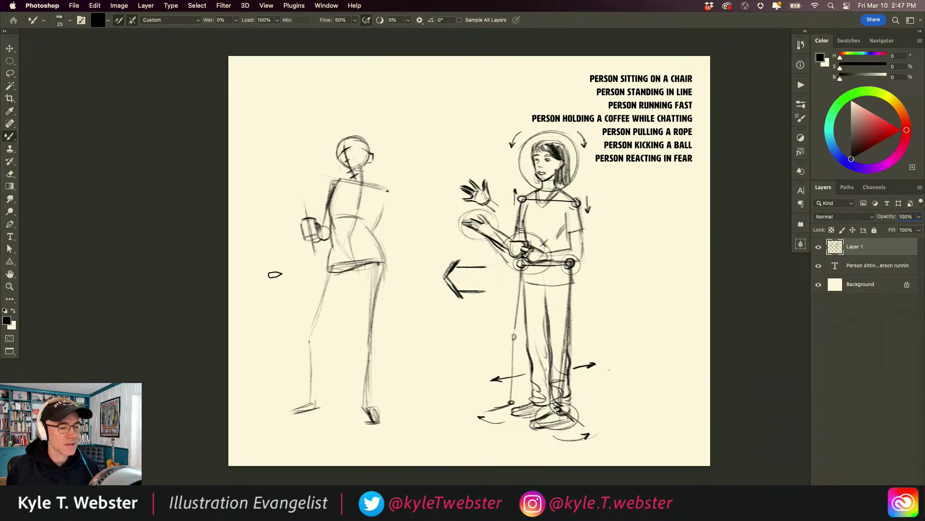
drag(328, 222, 313, 221)
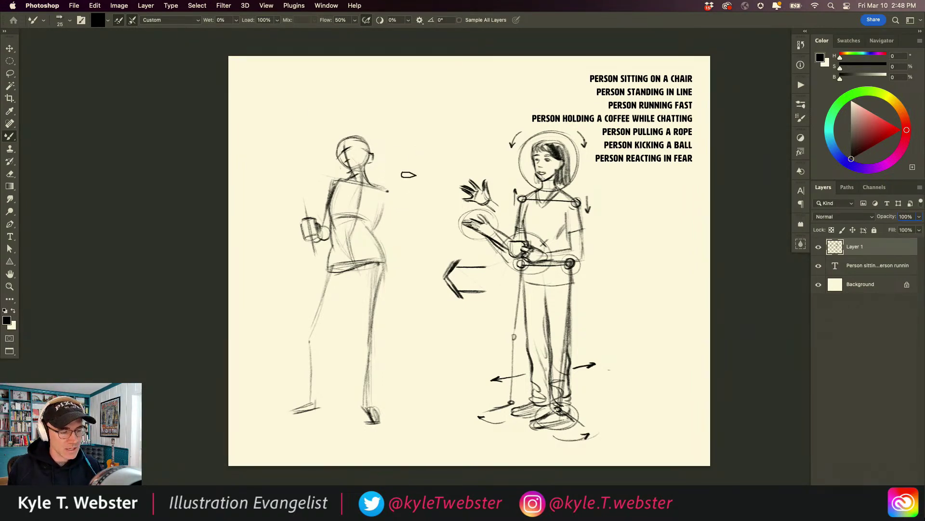
Draw the second figure's raised open hand with spread fingers and join it to the shoulder with a bent arm.
drag(398, 190, 400, 176)
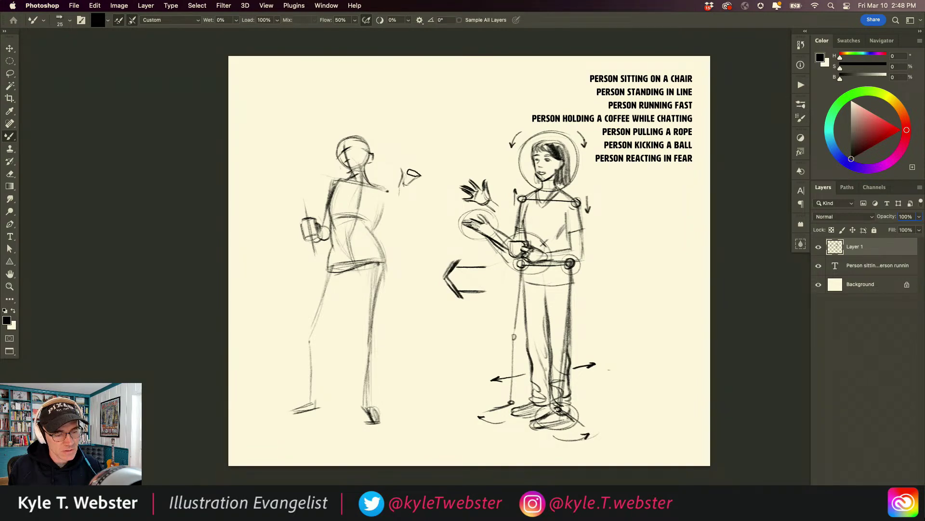
drag(423, 176, 403, 181)
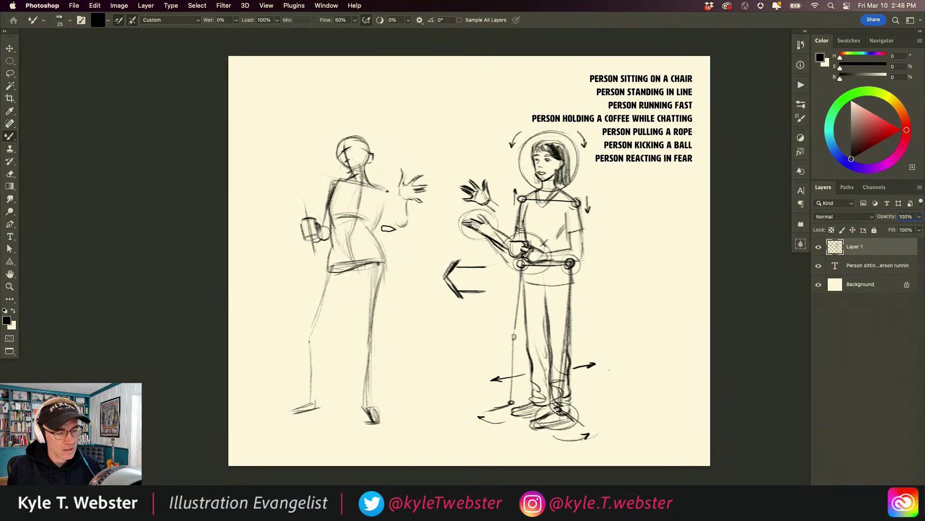
drag(382, 220, 402, 227)
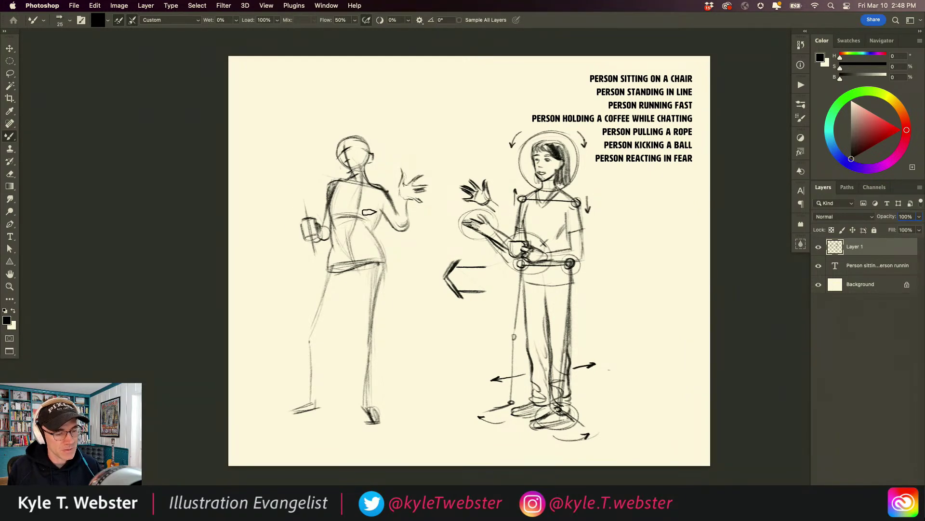
Flesh out both of the second figure's legs as trousers with cuffs, and shape the shoes.
mouse_move(356, 279)
mouse_down()
mouse_move(358, 346)
mouse_move(369, 326)
mouse_move(369, 345)
mouse_move(360, 338)
mouse_move(359, 402)
mouse_move(349, 411)
mouse_move(371, 421)
mouse_move(354, 415)
mouse_up()
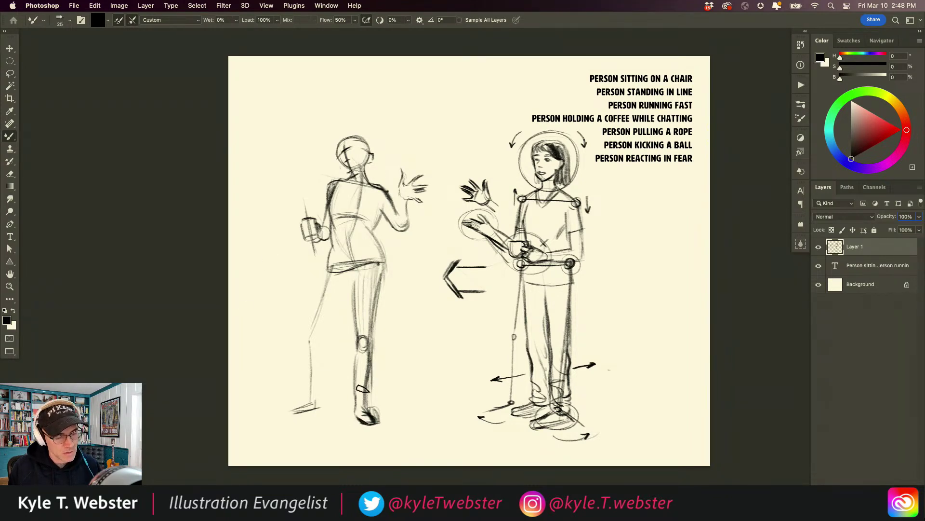
mouse_move(347, 397)
mouse_down()
mouse_move(346, 279)
mouse_move(341, 289)
mouse_move(333, 283)
mouse_move(346, 301)
mouse_move(319, 286)
mouse_move(336, 303)
mouse_move(321, 325)
mouse_move(338, 305)
mouse_move(307, 357)
mouse_move(310, 366)
mouse_move(316, 354)
mouse_move(315, 392)
mouse_move(298, 382)
mouse_move(312, 384)
mouse_move(316, 362)
mouse_move(315, 390)
mouse_up()
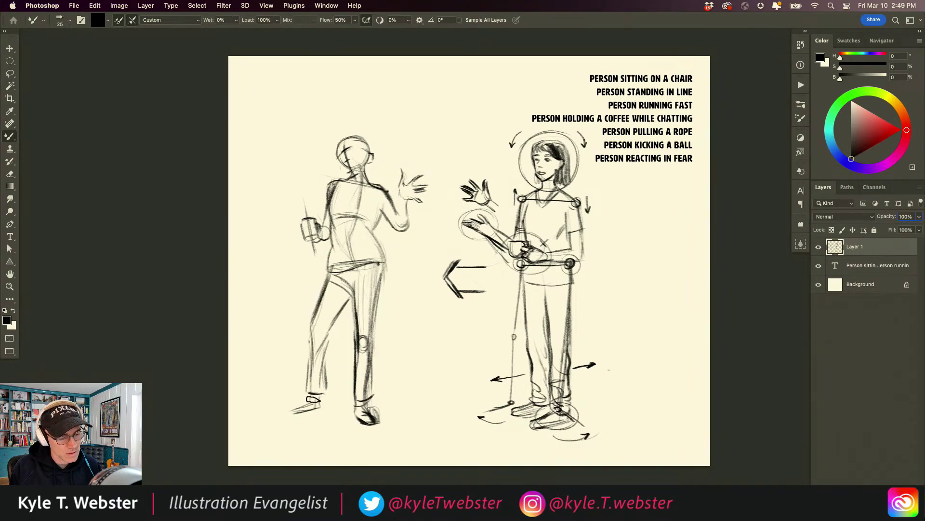
drag(307, 408, 283, 413)
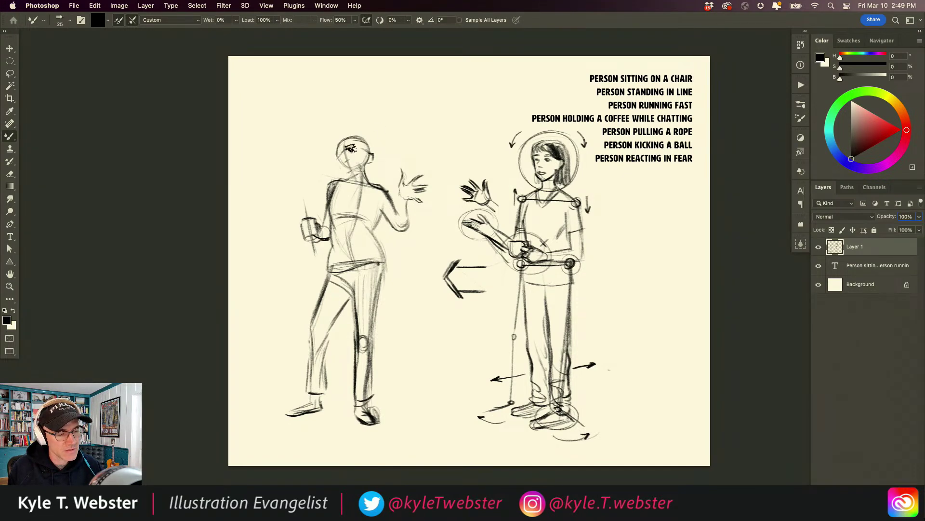
Draw the second figure's eyes, brows, nose and mouth, and add dark hair falling behind the neck with a flicked-out strand.
drag(346, 170, 295, 185)
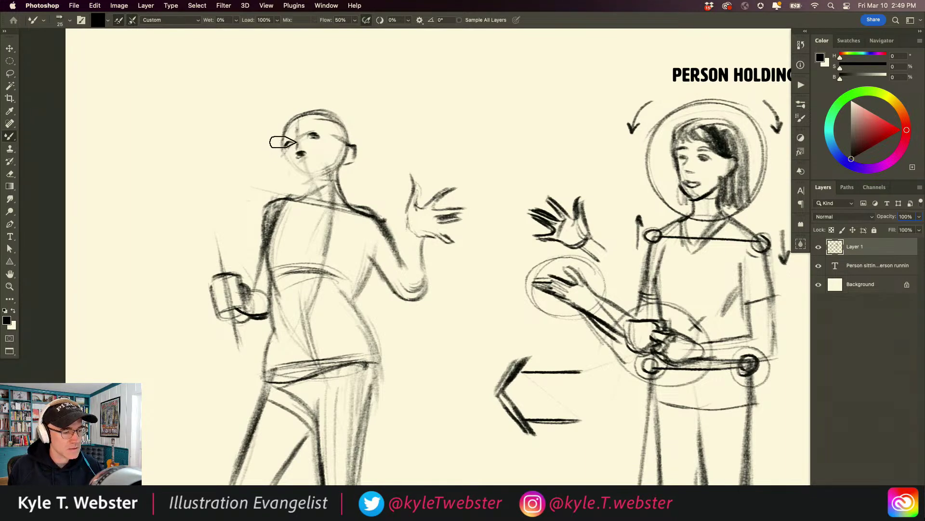
drag(302, 128, 311, 125)
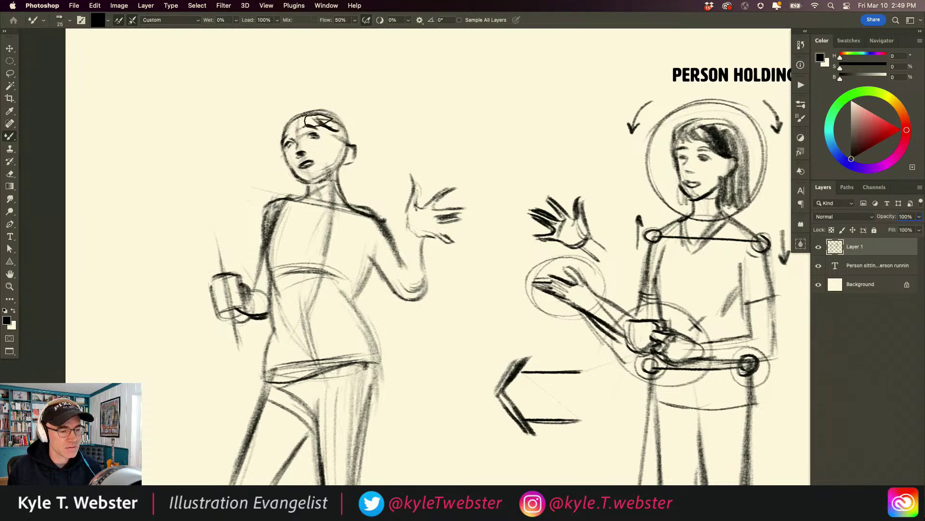
drag(317, 121, 345, 132)
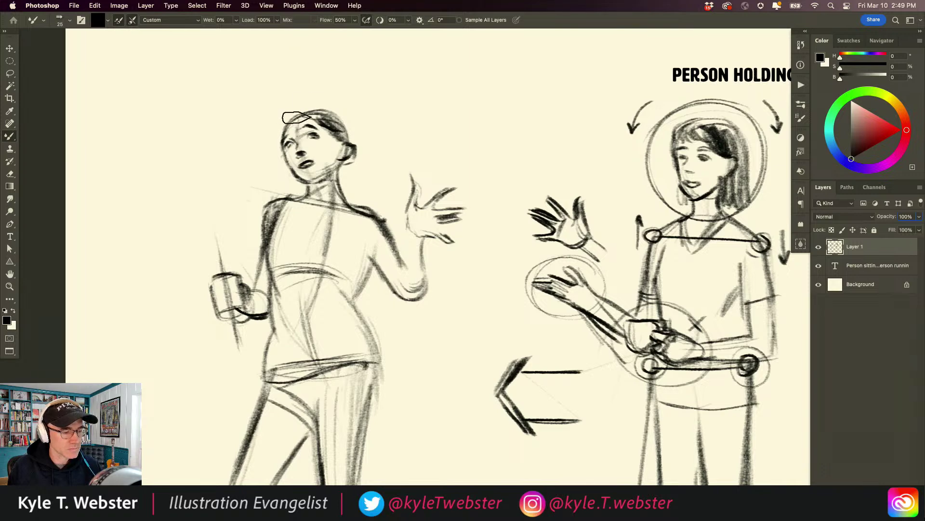
mouse_move(293, 112)
mouse_down()
mouse_move(283, 139)
mouse_move(291, 129)
mouse_move(330, 136)
mouse_move(298, 126)
mouse_move(281, 146)
mouse_move(279, 133)
mouse_move(248, 171)
mouse_move(282, 165)
mouse_move(266, 172)
mouse_move(296, 195)
mouse_move(302, 176)
mouse_move(276, 173)
mouse_up()
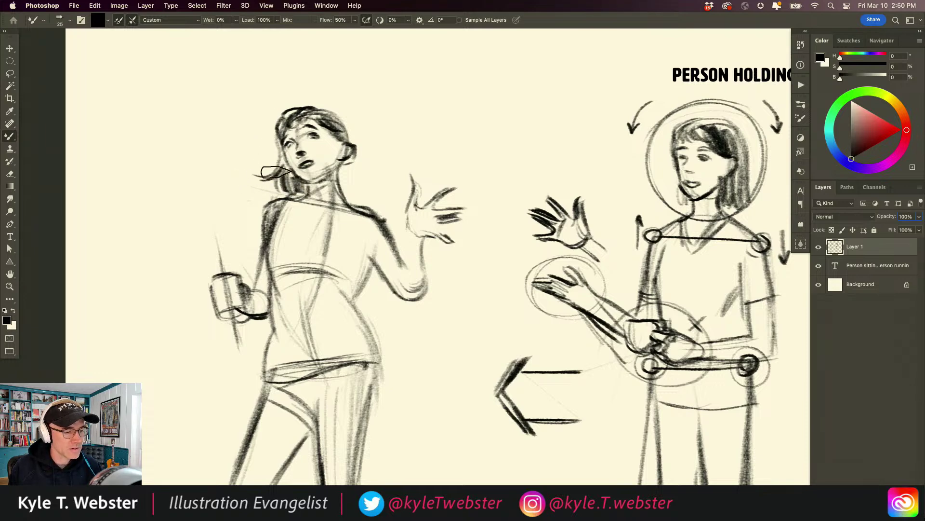
mouse_move(331, 137)
mouse_down()
mouse_move(324, 127)
mouse_move(328, 136)
mouse_move(300, 129)
mouse_up()
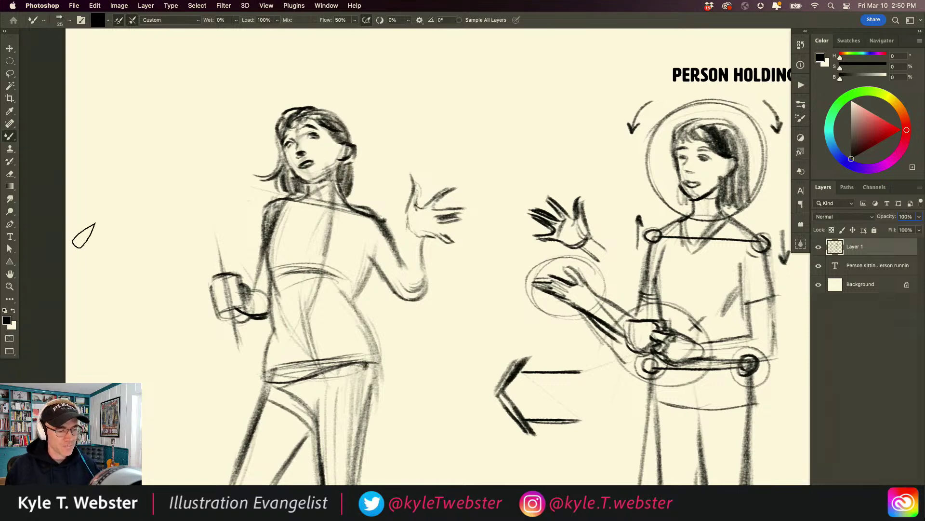
Draw a T-shirt neckline and short sleeve cuffs on the second figure.
mouse_move(340, 207)
mouse_down()
mouse_move(291, 215)
mouse_move(300, 204)
mouse_move(304, 218)
mouse_move(259, 265)
mouse_move(252, 253)
mouse_up()
drag(399, 248, 365, 267)
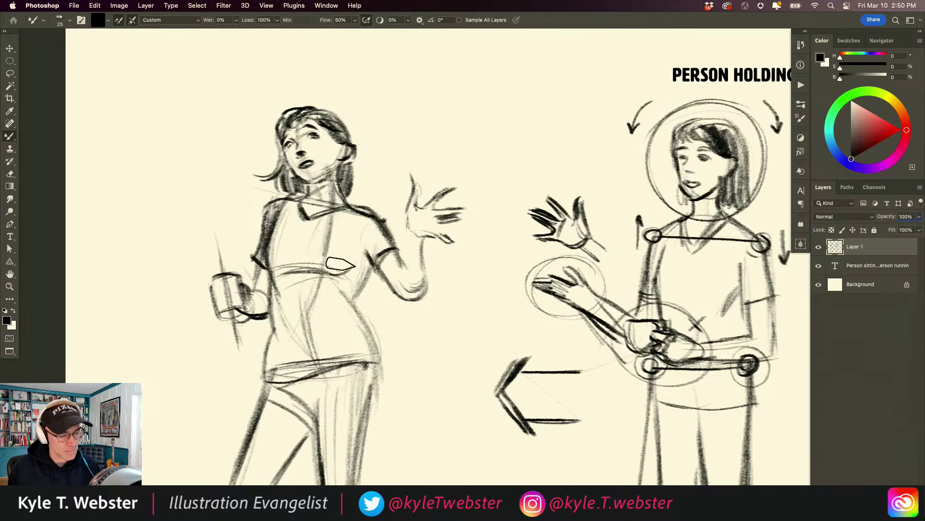
Define the bust line, waist fold and hem of the second figure's T-shirt, and firm up the lines of the shoes.
drag(347, 272, 313, 274)
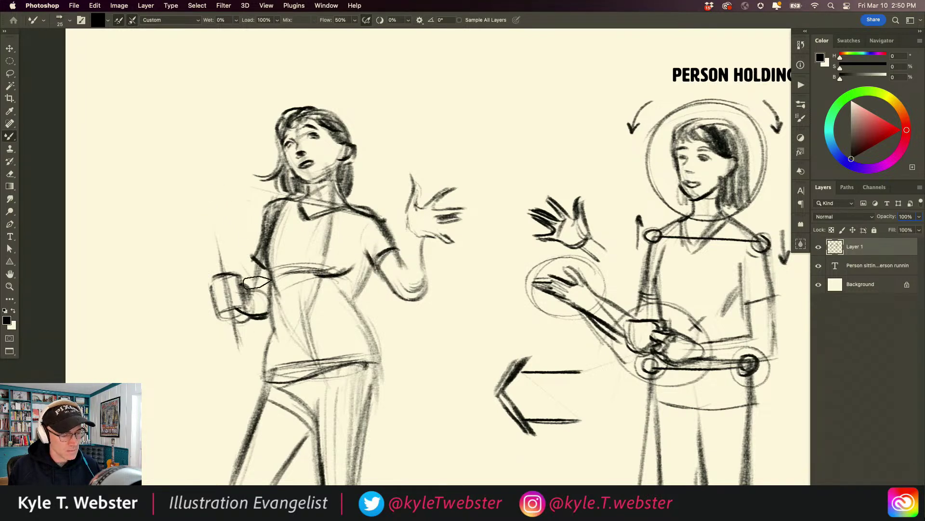
mouse_move(266, 380)
mouse_down()
mouse_move(359, 359)
mouse_move(370, 391)
mouse_up()
drag(359, 314, 310, 318)
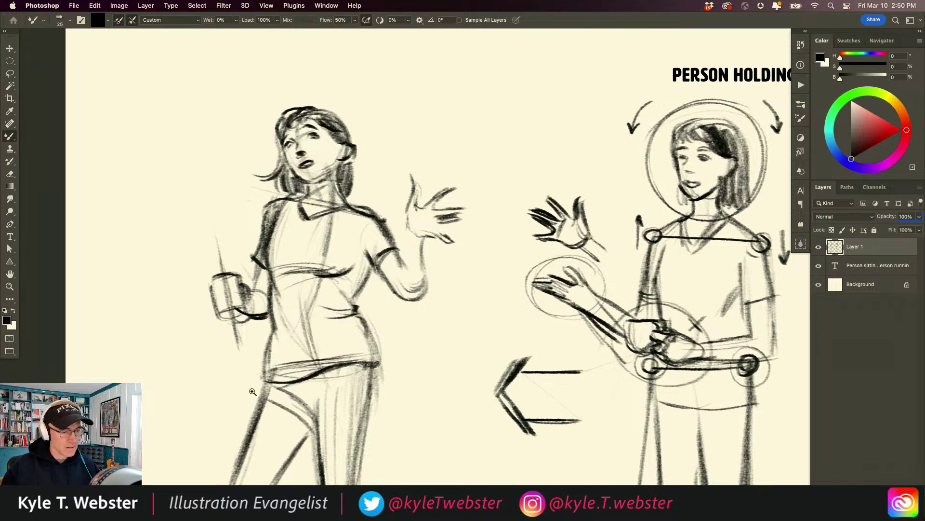
scroll(252, 391, down, 5)
scroll(252, 390, up, 2)
drag(252, 391, 257, 375)
mouse_move(262, 436)
mouse_down()
mouse_move(228, 450)
mouse_move(261, 439)
mouse_move(224, 447)
mouse_move(242, 428)
mouse_move(212, 437)
mouse_up()
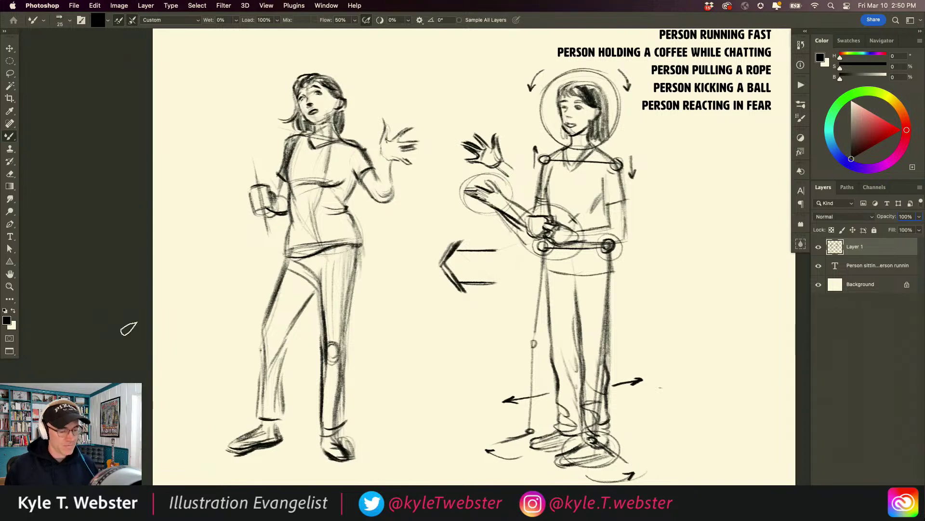
mouse_move(323, 456)
mouse_down()
mouse_move(344, 463)
mouse_move(322, 435)
mouse_up()
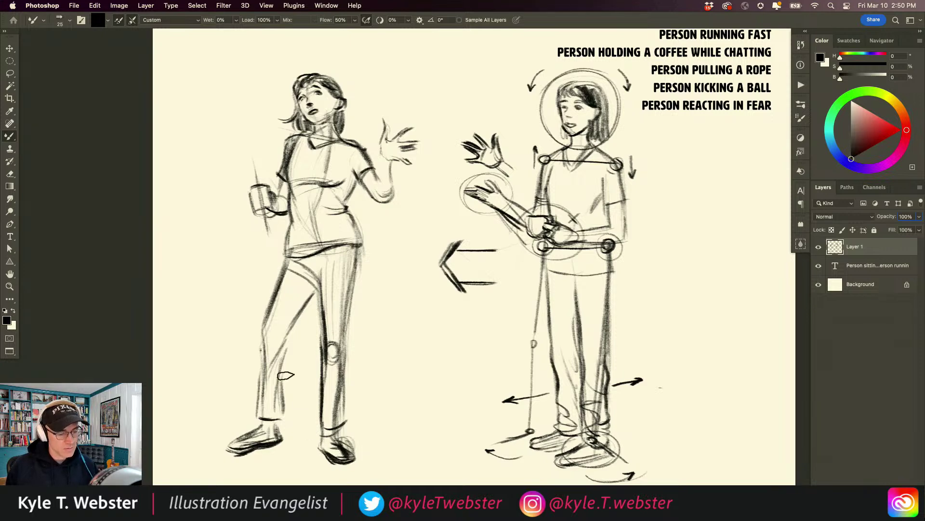
Darken the second figure's V-neckline and hip contour, and draw a direction arrow extending from the toe of the forward foot.
scroll(232, 326, down, 3)
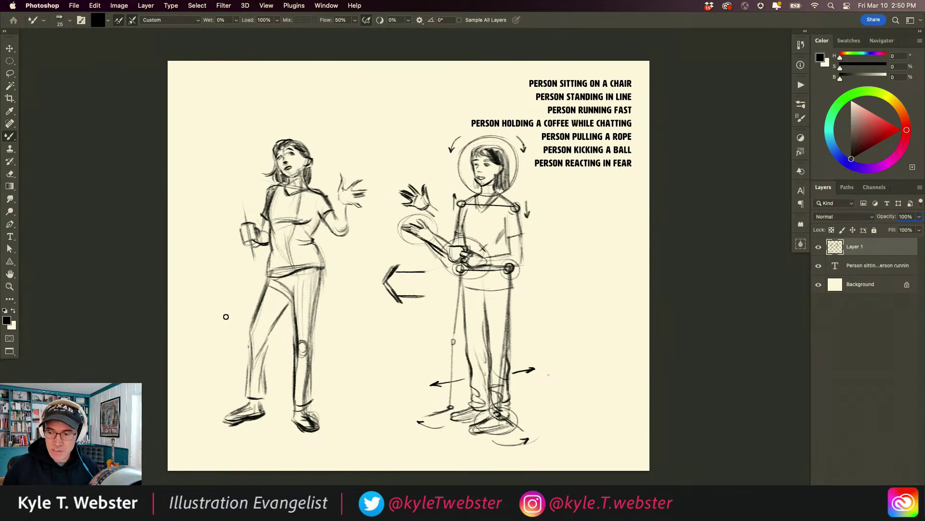
scroll(284, 183, up, 3)
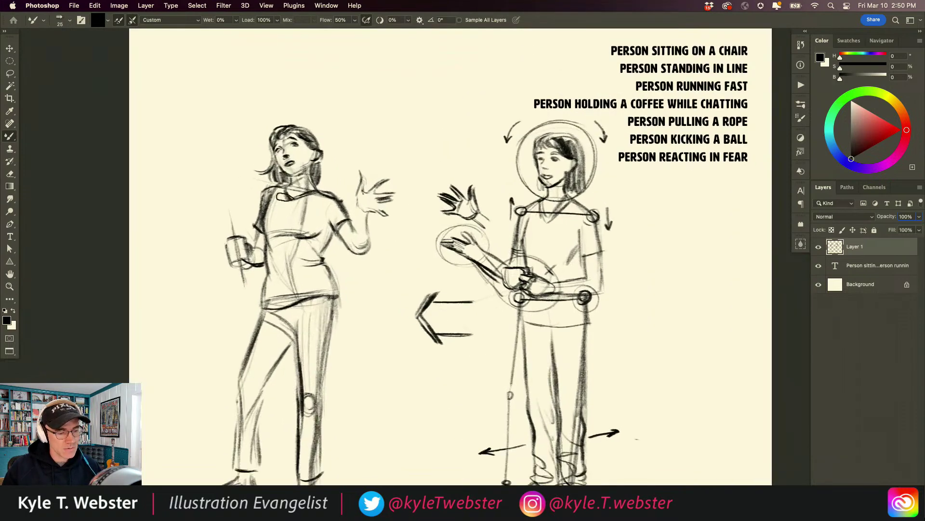
mouse_move(288, 189)
mouse_down()
mouse_move(269, 188)
mouse_move(293, 183)
mouse_move(297, 166)
mouse_move(285, 174)
mouse_move(301, 163)
mouse_up()
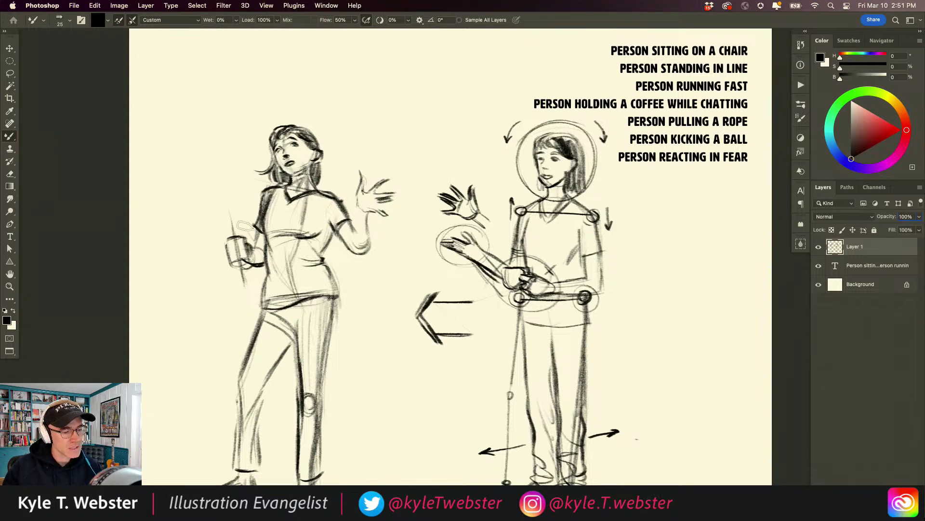
drag(263, 202, 256, 232)
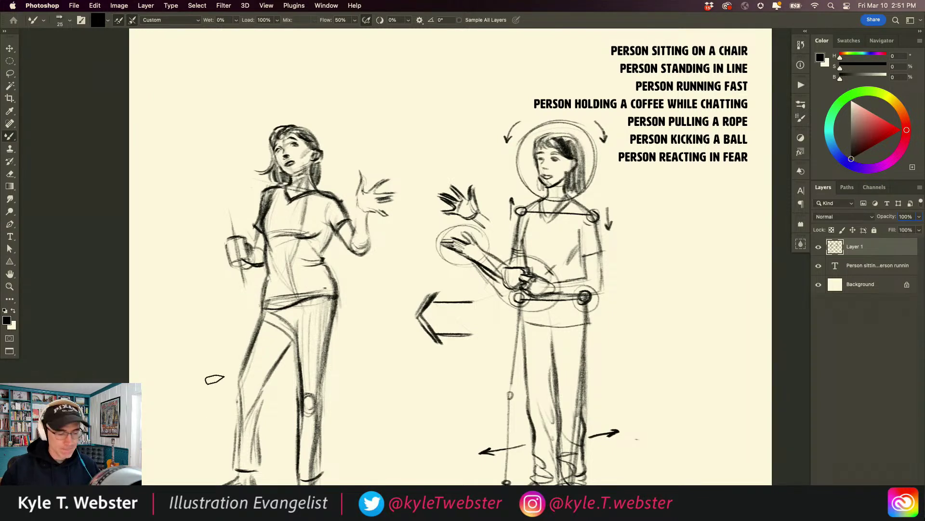
scroll(217, 381, down, 5)
mouse_move(301, 381)
mouse_down()
mouse_move(215, 409)
mouse_move(227, 412)
mouse_up()
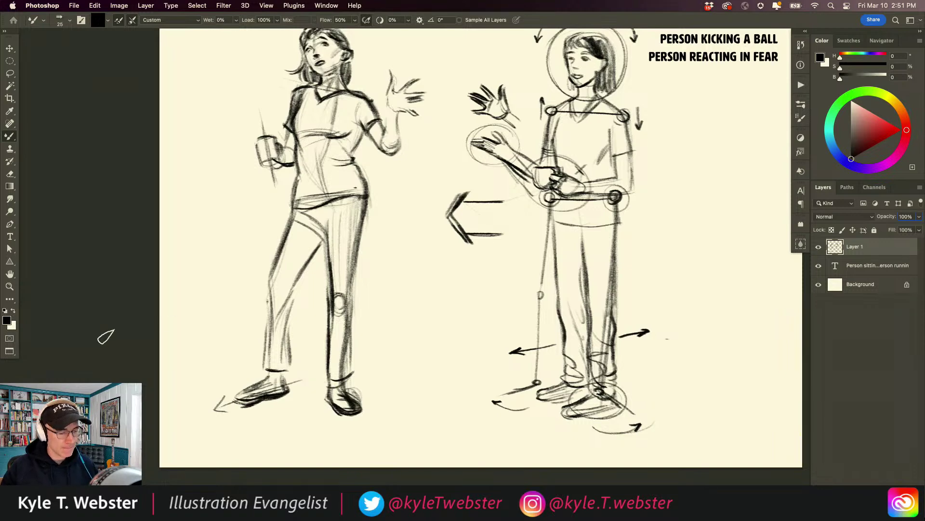
Delete the second figure's supporting foot with a lasso selection and redraw the trouser cuff, ankle and shoe pointing forward.
key(l)
mouse_move(322, 356)
mouse_down()
mouse_move(337, 400)
mouse_move(323, 366)
mouse_up()
key(Delete)
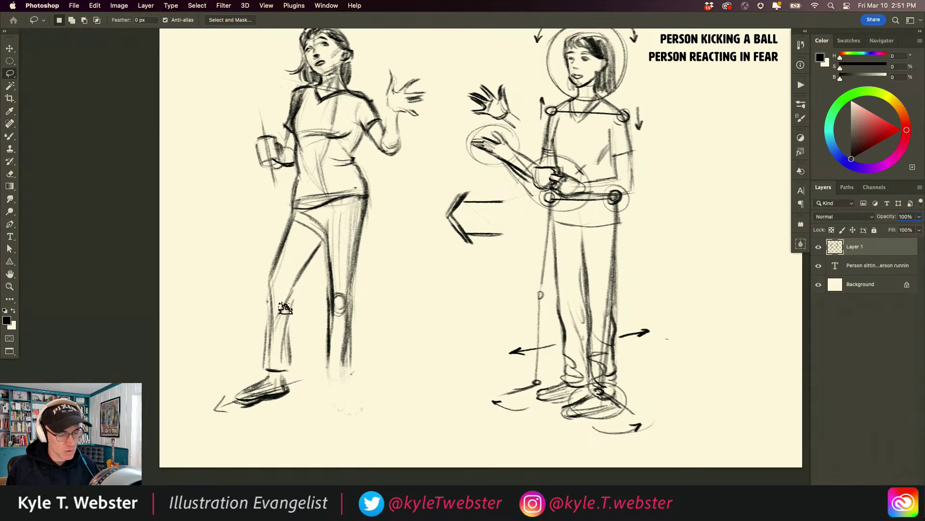
key(b)
drag(335, 367, 352, 372)
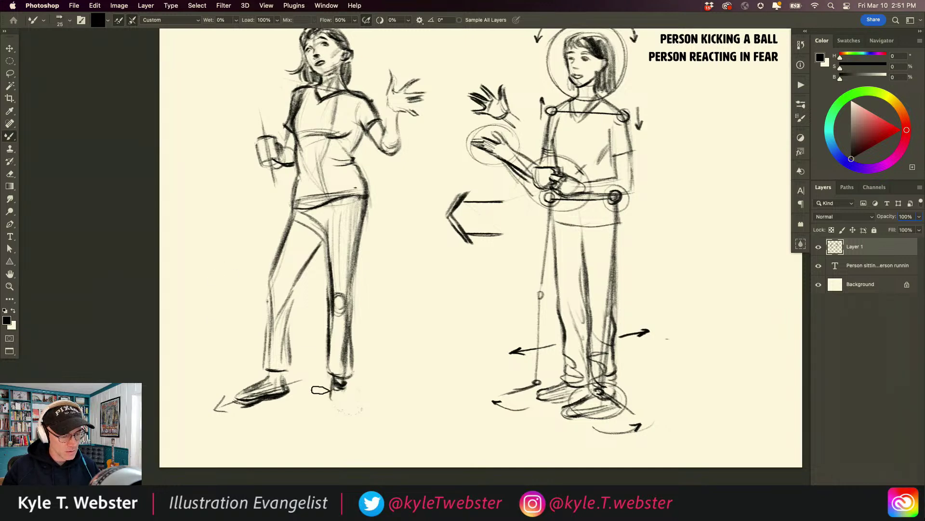
drag(343, 406, 328, 395)
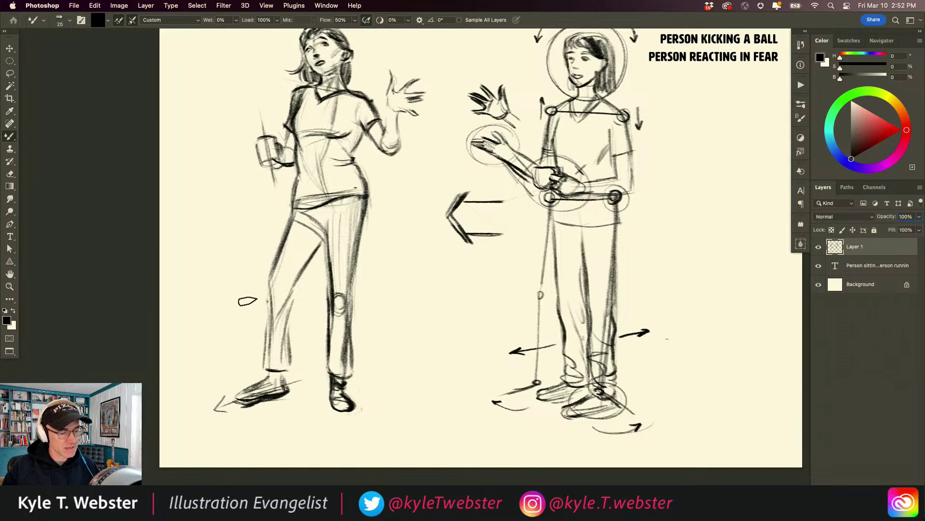
Erase the second figure's supporting lower leg and redraw it shorter, with a gathered cuff and an outward-angled shoe.
mouse_move(345, 297)
mouse_down()
mouse_move(331, 351)
mouse_move(329, 337)
mouse_move(340, 370)
mouse_move(355, 354)
mouse_move(342, 406)
mouse_move(337, 329)
mouse_move(350, 298)
mouse_move(353, 340)
mouse_move(333, 357)
mouse_up()
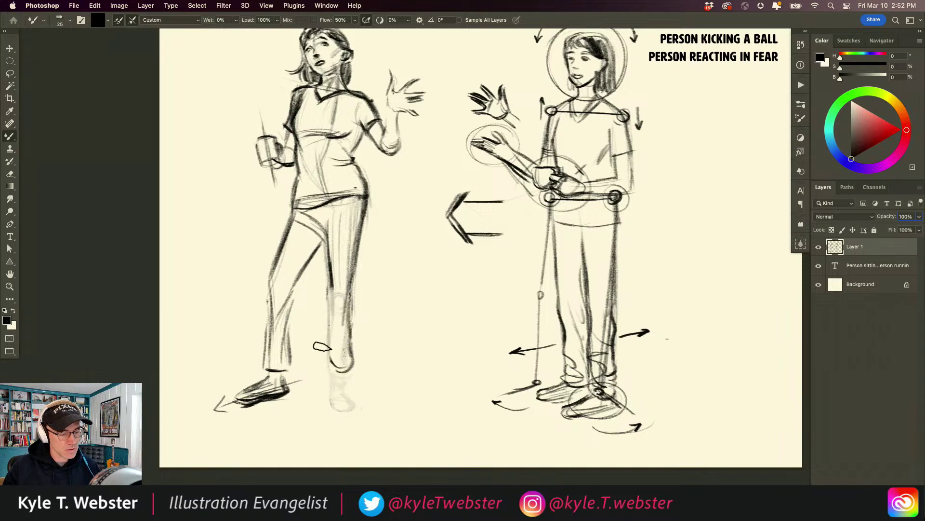
mouse_move(325, 286)
mouse_down()
mouse_move(337, 368)
mouse_move(332, 354)
mouse_move(327, 376)
mouse_up()
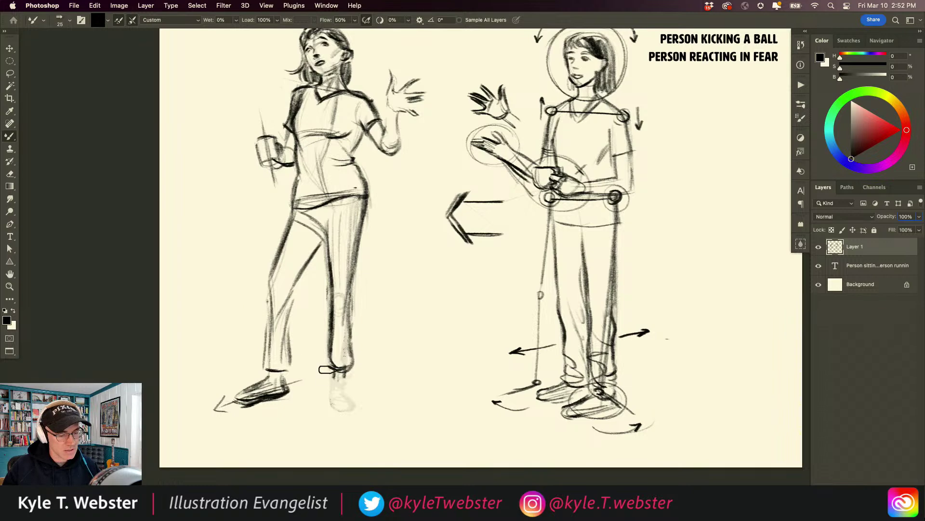
mouse_move(320, 386)
mouse_down()
mouse_move(335, 376)
mouse_move(339, 395)
mouse_move(343, 380)
mouse_move(364, 395)
mouse_move(341, 395)
mouse_move(360, 401)
mouse_up()
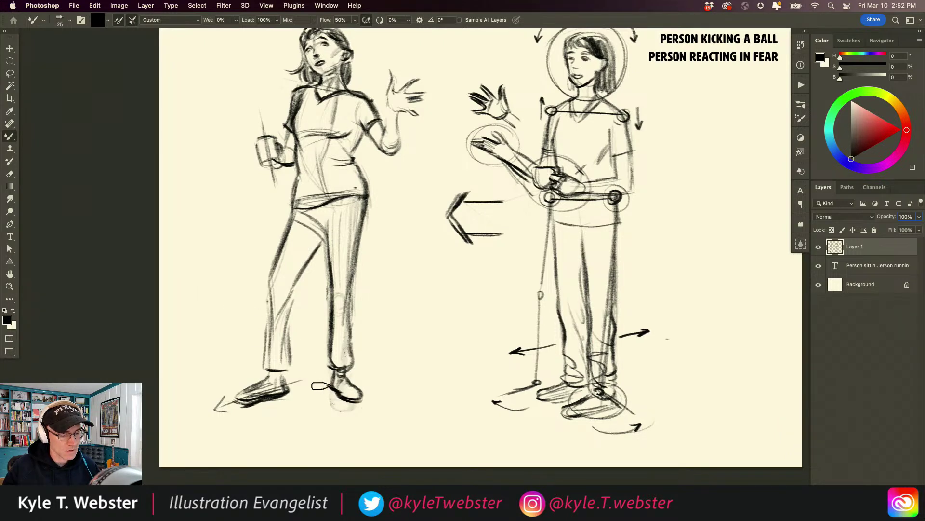
drag(333, 384, 317, 386)
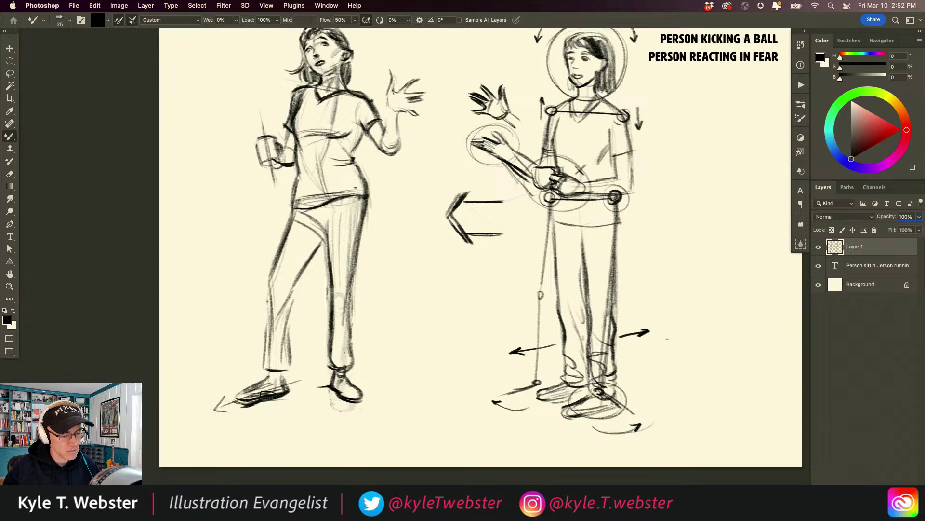
Darken the second figure's bent knee and add angled guide lines and curved rotation arrows around both feet.
drag(254, 326, 246, 343)
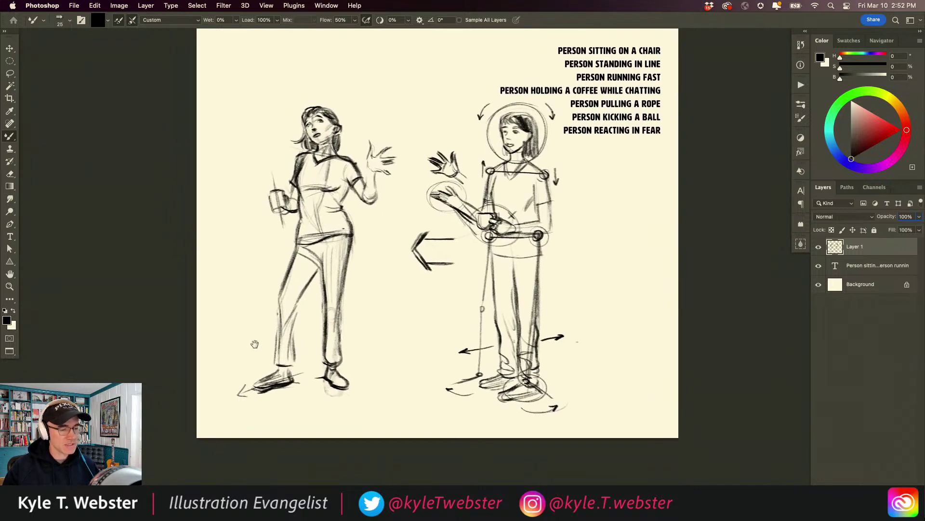
drag(294, 363, 308, 362)
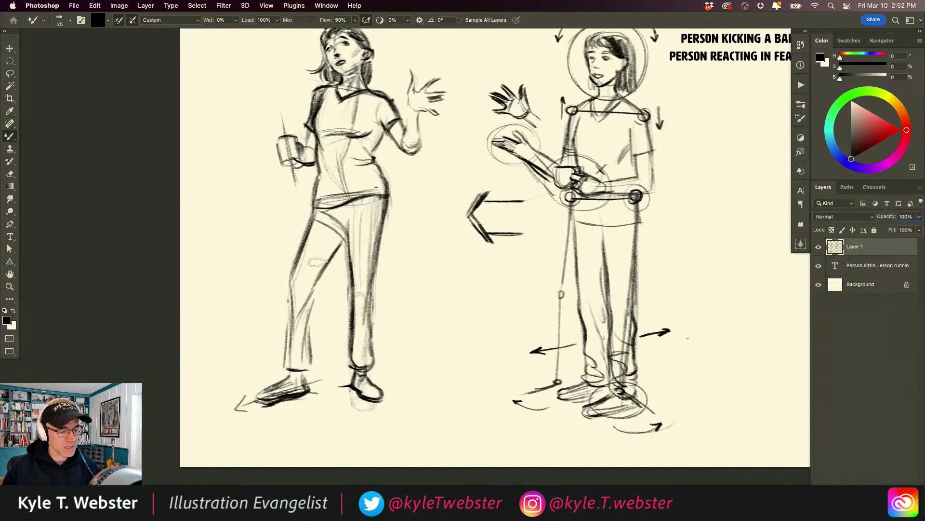
drag(280, 283, 280, 333)
drag(333, 388, 315, 368)
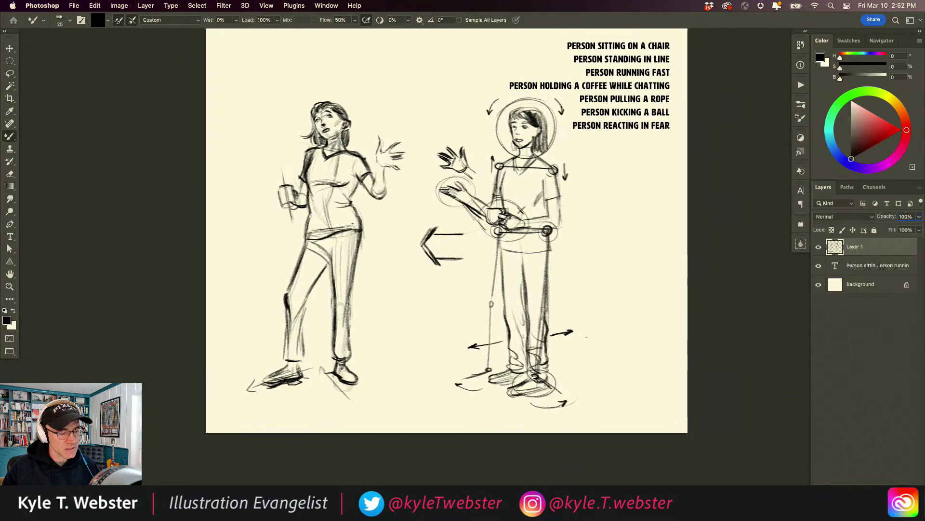
drag(366, 395, 293, 391)
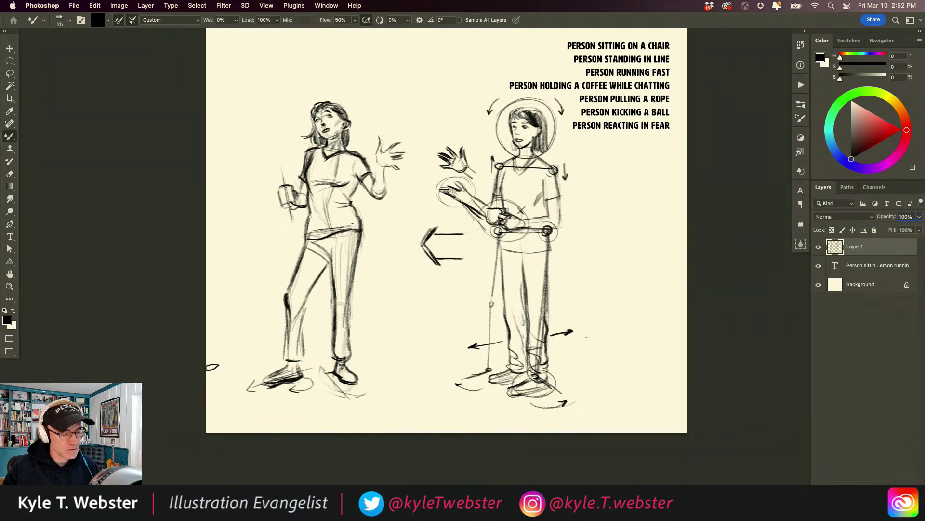
Circle the second figure's raised hand and draw direction arrows beside the mug, bent leg and elbow, plus a zigzag of arrows beside the supporting leg.
scroll(283, 243, up, 2)
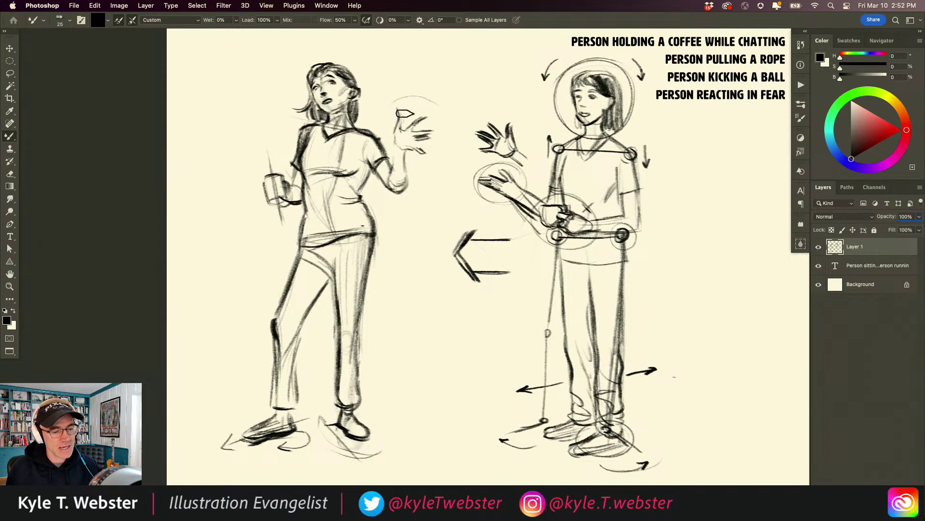
mouse_move(414, 101)
mouse_down()
mouse_move(430, 150)
mouse_move(430, 118)
mouse_up()
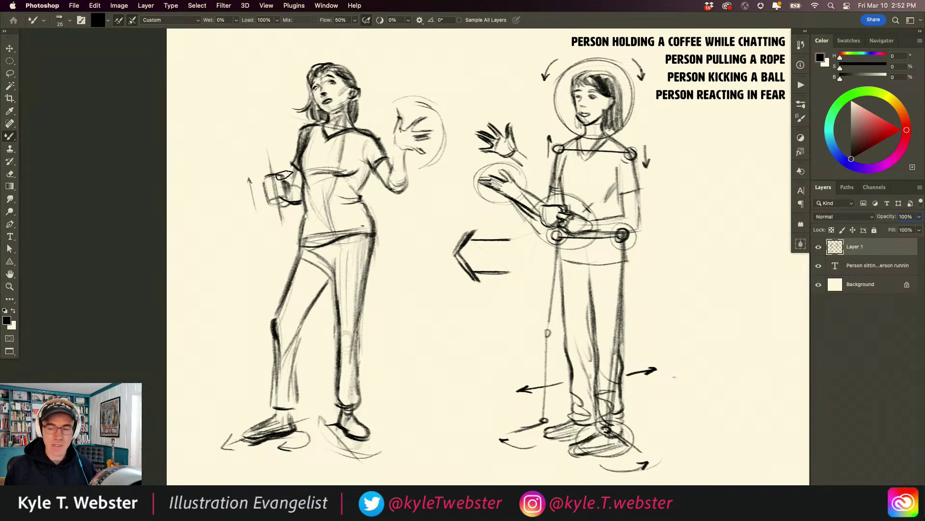
alt+click(279, 291)
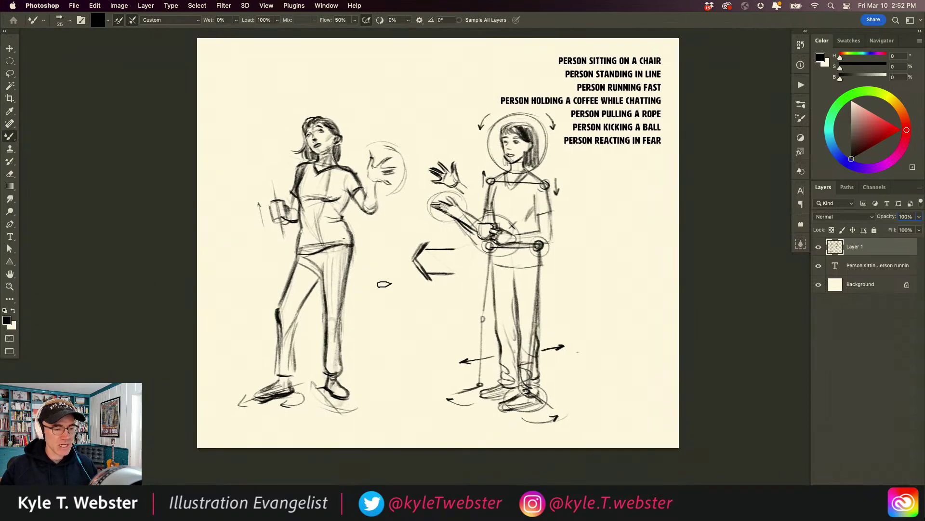
super+click(277, 289)
mouse_move(225, 322)
mouse_down()
mouse_move(270, 244)
mouse_move(271, 257)
mouse_up()
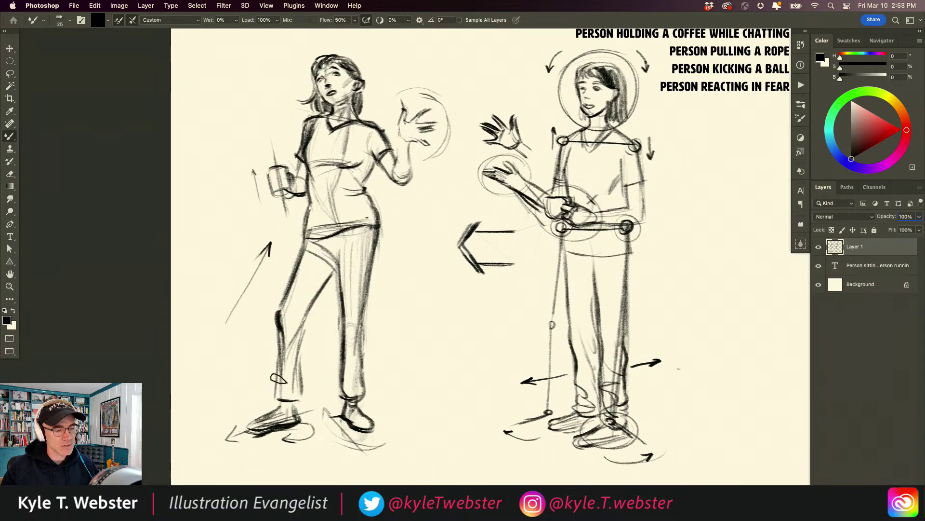
mouse_move(423, 239)
mouse_down()
mouse_move(375, 175)
mouse_move(396, 194)
mouse_up()
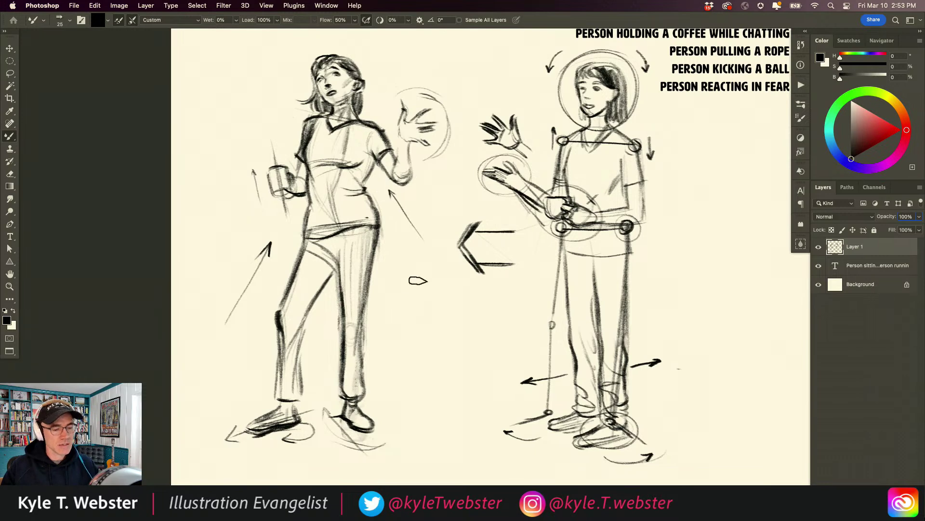
mouse_move(432, 275)
mouse_down()
mouse_move(397, 323)
mouse_move(407, 312)
mouse_move(400, 334)
mouse_move(426, 360)
mouse_move(413, 362)
mouse_move(428, 409)
mouse_up()
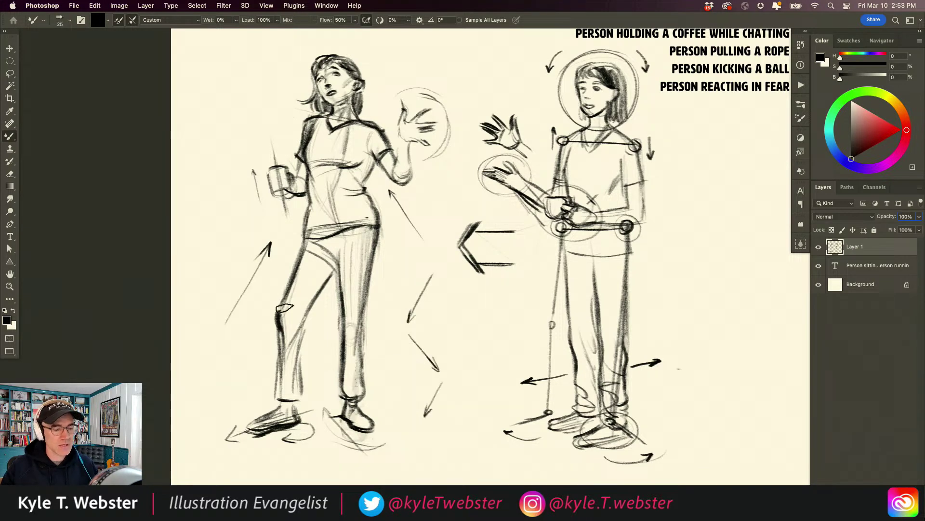
Reinforce the second figure's bent knee and darken the outline of the forward shoe.
key(super+0)
drag(279, 318, 250, 329)
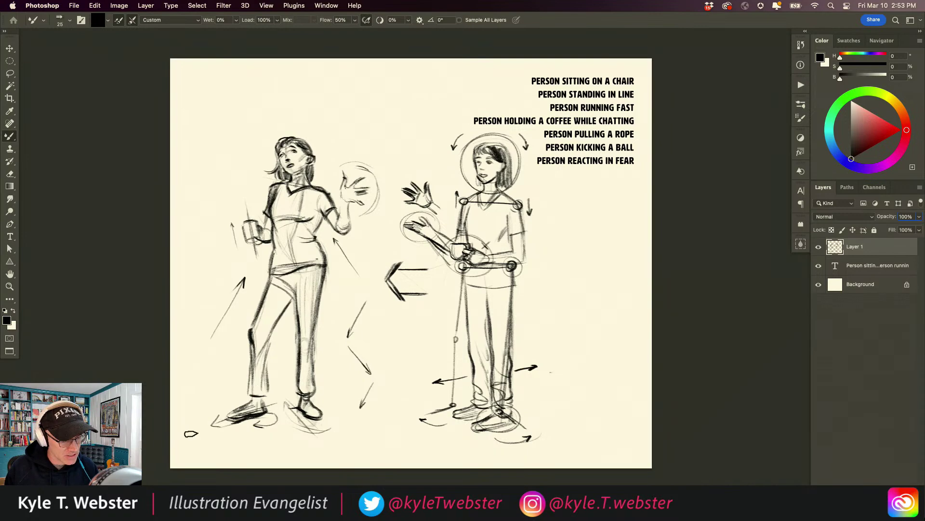
drag(243, 396, 225, 407)
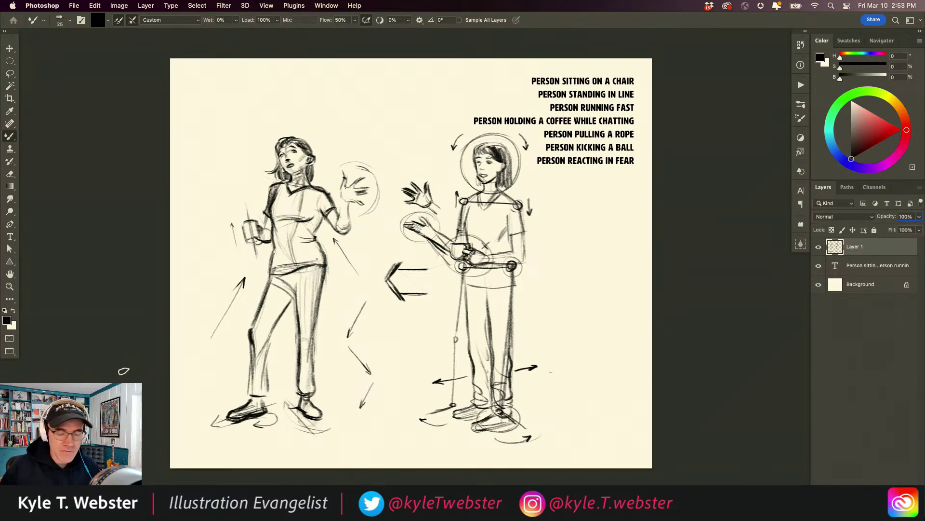
scroll(552, 103, up, 3)
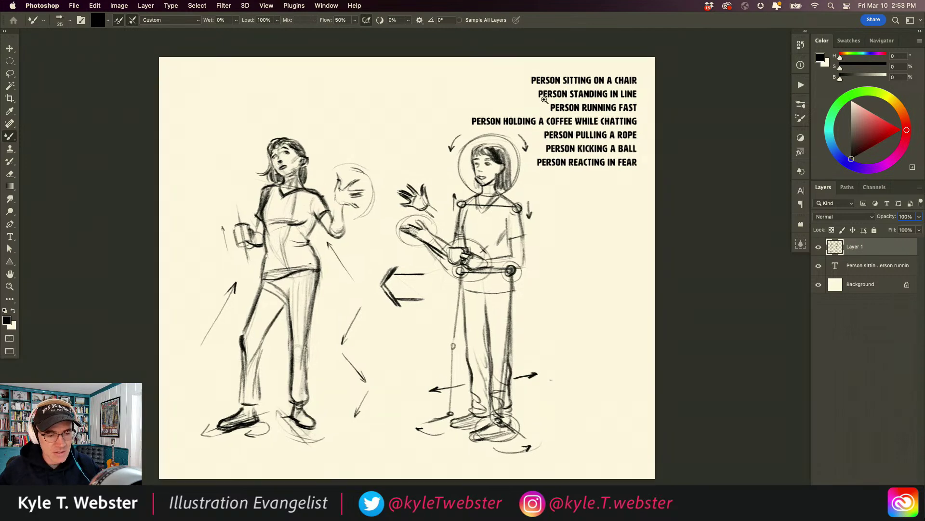
drag(421, 121, 447, 110)
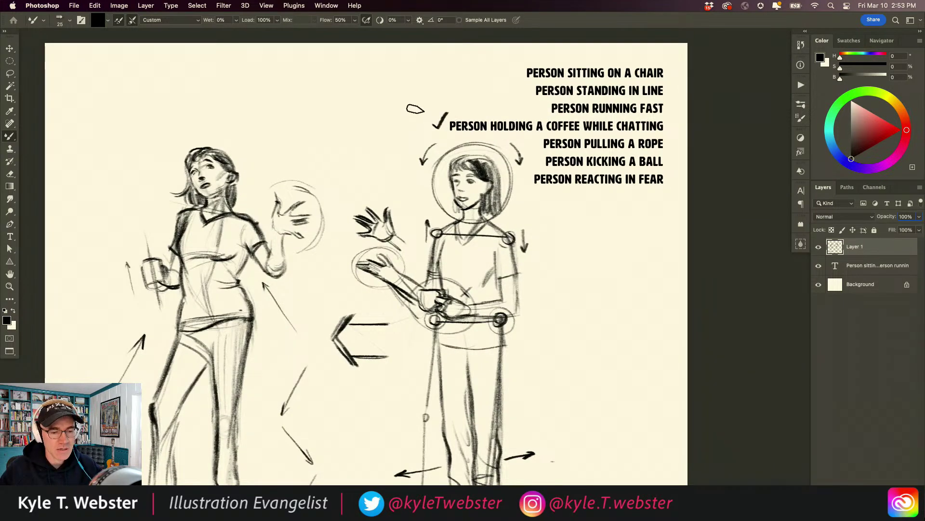
key(super+z)
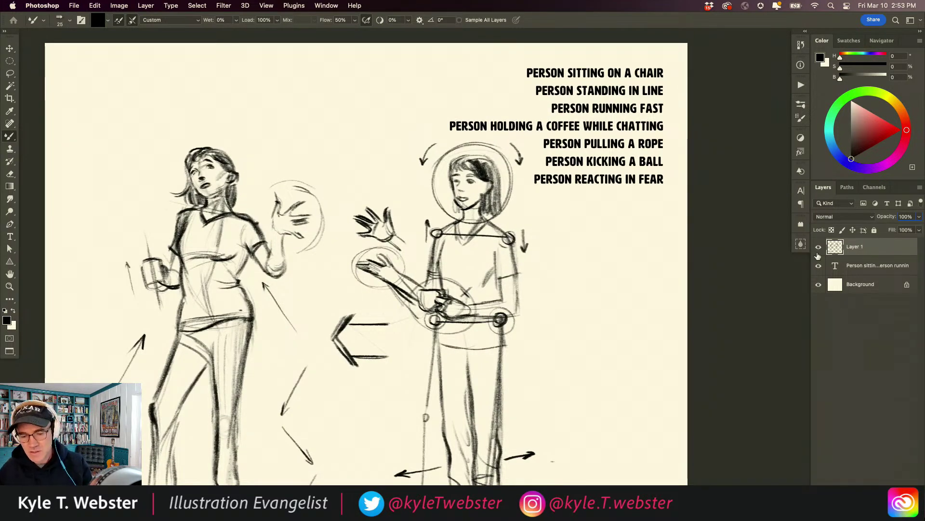
Add a new layer between the text layer and Layer 1, and strike through "PERSON HOLDING A COFFEE WHILE CHATTING" on it.
click(834, 269)
key(super+shift+alt+n)
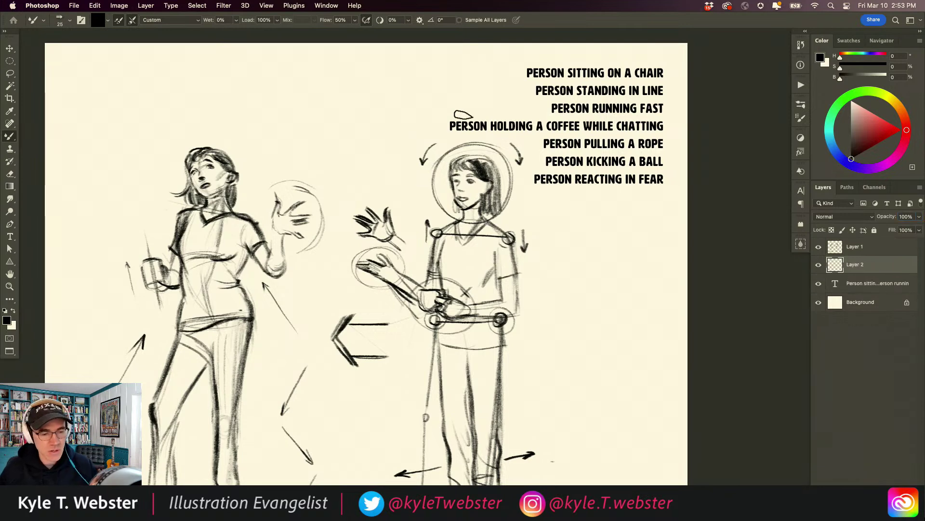
mouse_move(649, 118)
mouse_down()
mouse_move(666, 125)
mouse_move(448, 125)
mouse_up()
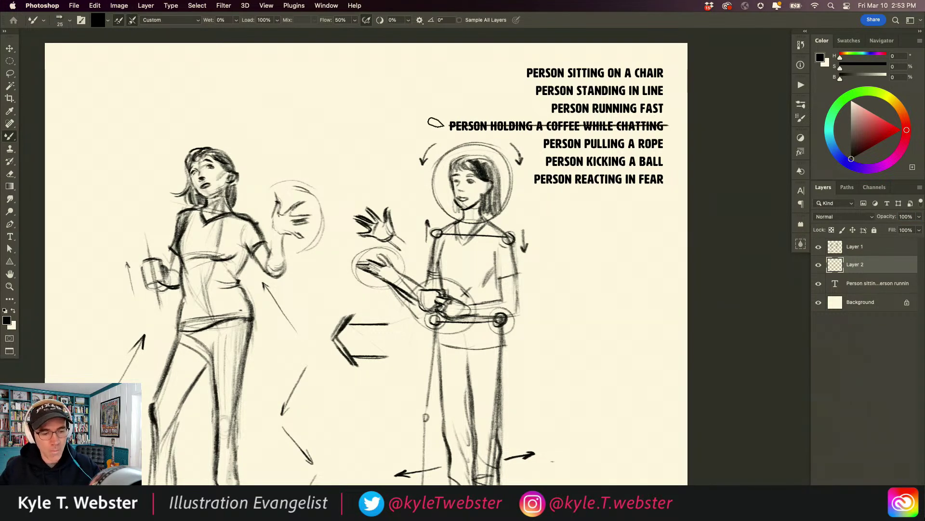
Hide Layer 1 with the coffee-holding figures and add a new layer above it.
alt+super+click(334, 324)
drag(334, 324, 372, 288)
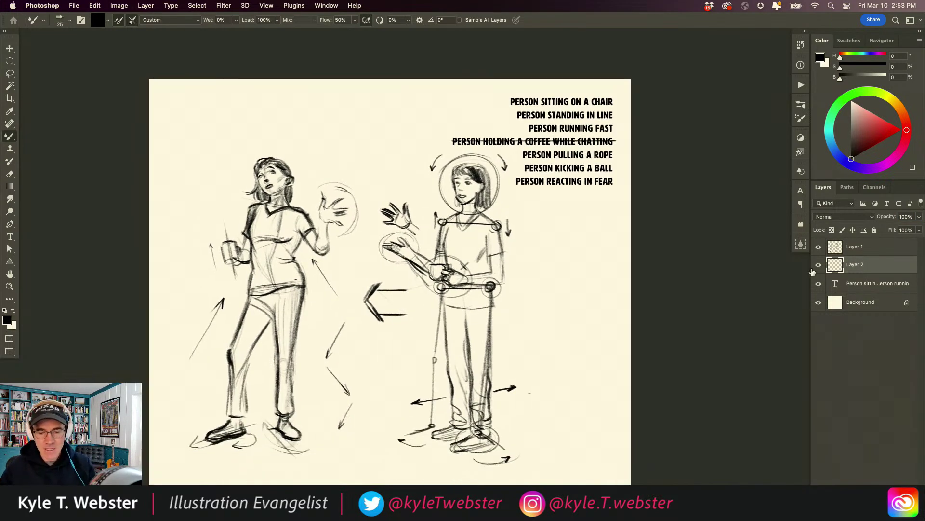
click(827, 247)
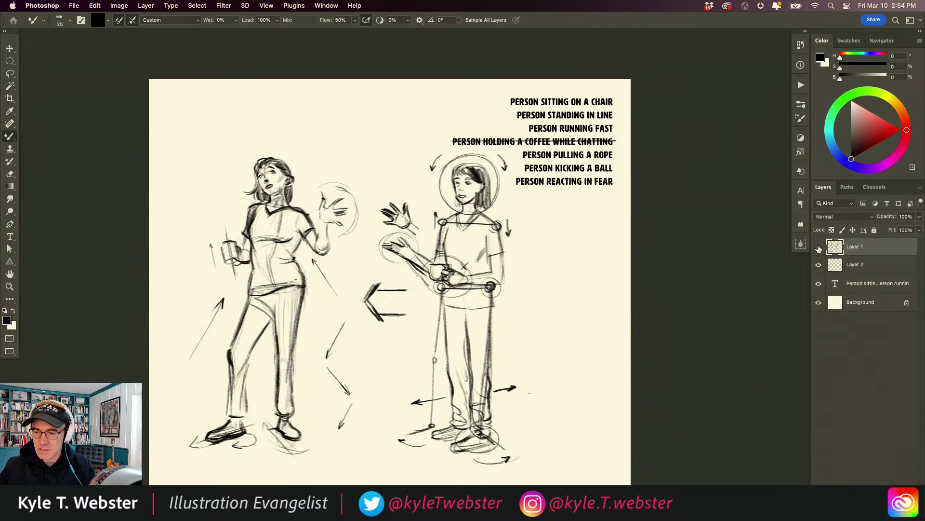
drag(820, 248, 819, 261)
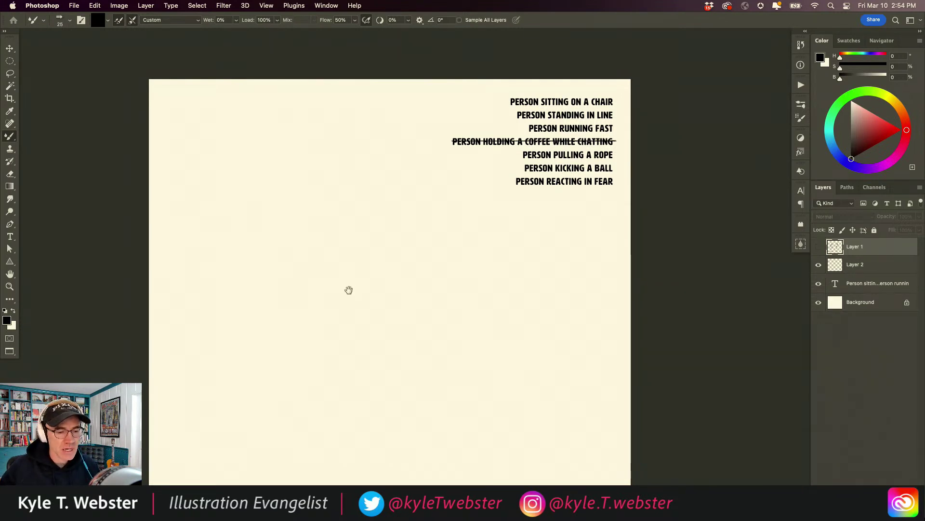
scroll(350, 289, down, 1)
scroll(350, 290, left, 2)
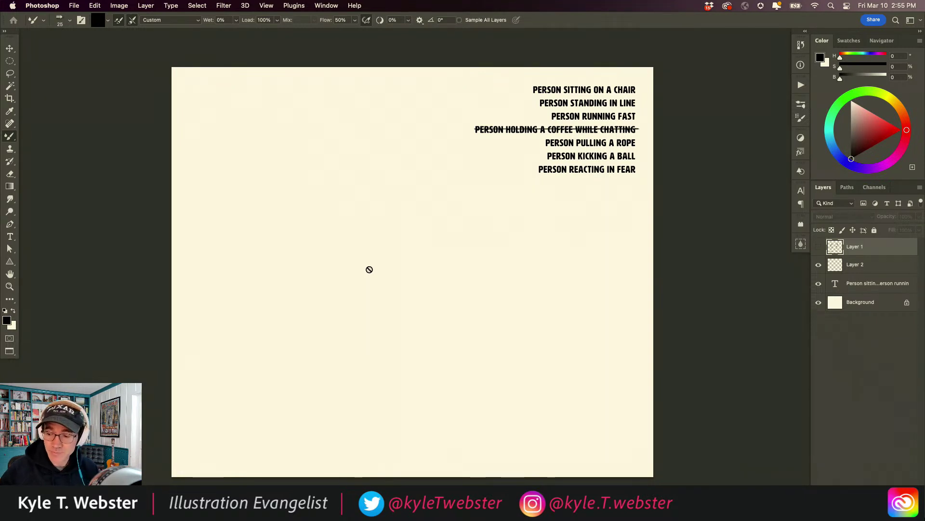
key(space)
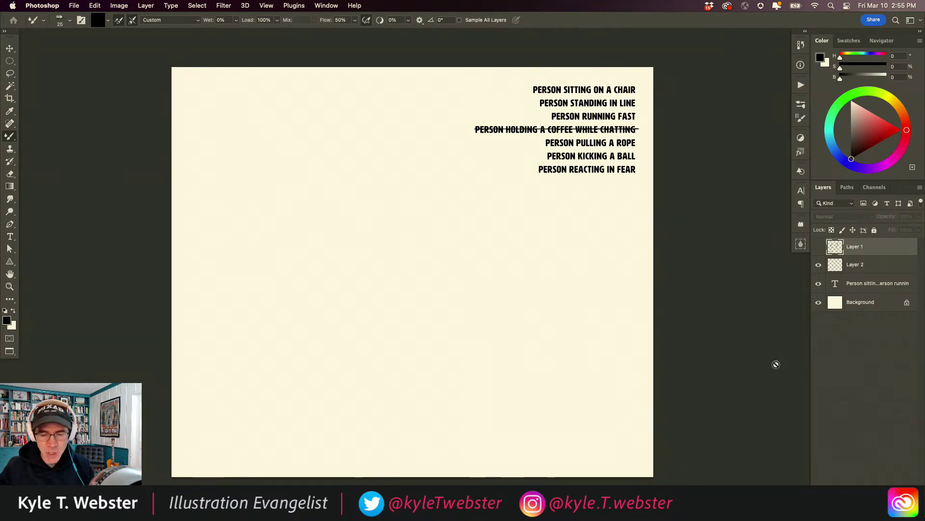
key(alt+shift+super+n)
Sketch the head, neck and bent rear arm with a round fist for a figure kicking a ball, facing left.
scroll(395, 294, up, 2)
scroll(372, 298, up, 3)
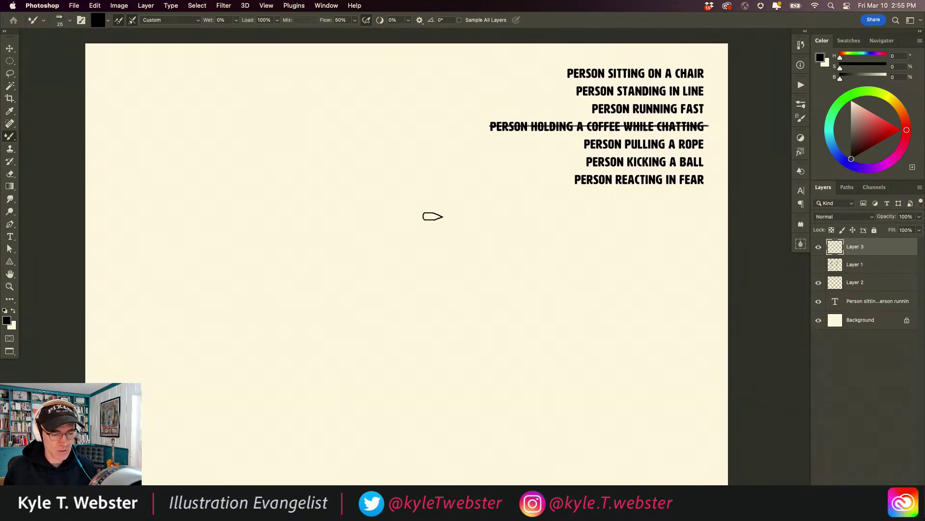
mouse_move(517, 220)
mouse_down()
mouse_move(477, 209)
mouse_move(487, 200)
mouse_move(483, 235)
mouse_move(480, 226)
mouse_move(504, 234)
mouse_move(488, 229)
mouse_move(488, 206)
mouse_move(477, 214)
mouse_move(481, 243)
mouse_move(501, 232)
mouse_up()
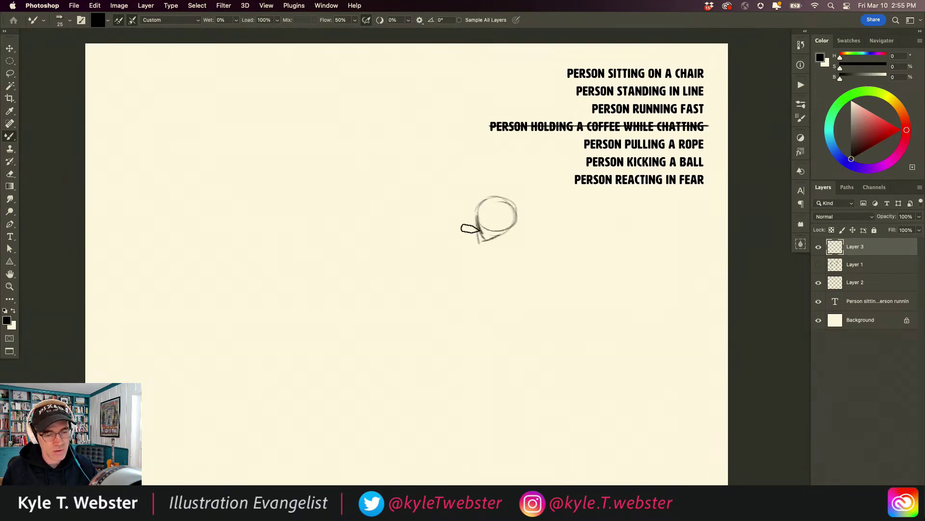
drag(356, 253, 336, 162)
mouse_move(465, 141)
mouse_down()
mouse_move(468, 161)
mouse_move(440, 160)
mouse_move(466, 147)
mouse_move(455, 161)
mouse_move(502, 172)
mouse_move(494, 229)
mouse_up()
drag(480, 178, 497, 194)
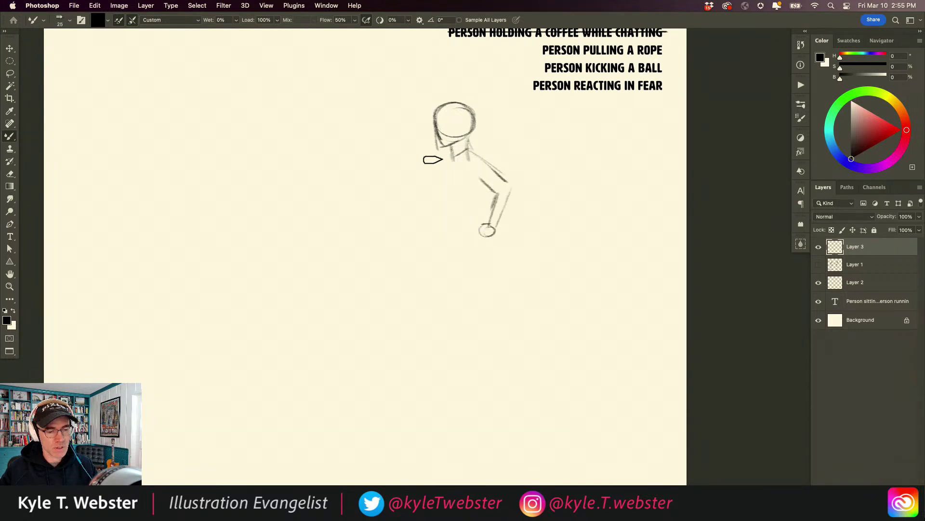
Sketch the kicking figure's forward arm, torso, raised kicking leg and standing leg, with a curved swing line across the standing leg.
mouse_move(451, 159)
mouse_down()
mouse_move(425, 199)
mouse_move(377, 227)
mouse_move(427, 211)
mouse_up()
drag(443, 177, 451, 213)
mouse_move(481, 177)
mouse_down()
mouse_move(493, 222)
mouse_move(449, 201)
mouse_move(450, 227)
mouse_move(457, 247)
mouse_move(490, 247)
mouse_up()
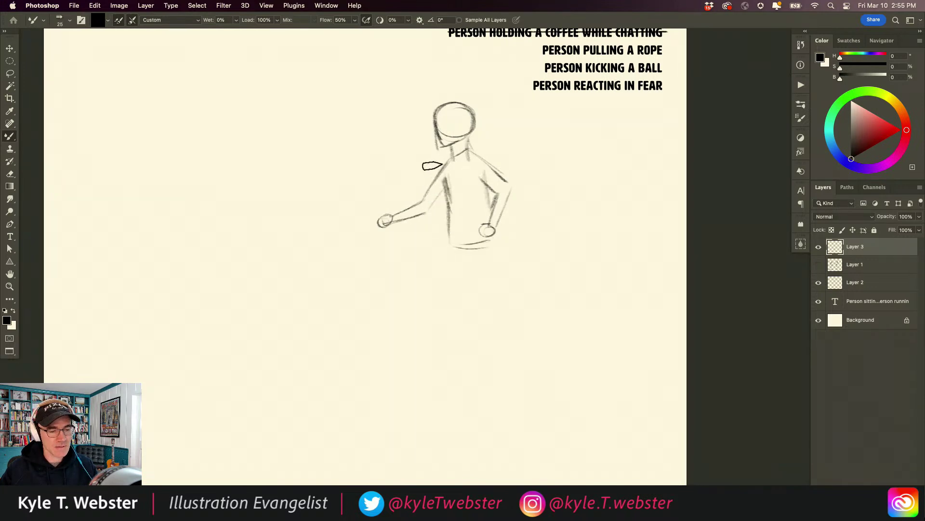
mouse_move(458, 248)
mouse_down()
mouse_move(350, 324)
mouse_move(357, 317)
mouse_move(317, 304)
mouse_move(335, 325)
mouse_move(328, 320)
mouse_move(392, 315)
mouse_move(421, 287)
mouse_move(407, 298)
mouse_move(470, 273)
mouse_up()
mouse_move(405, 294)
mouse_down()
mouse_move(495, 273)
mouse_move(484, 262)
mouse_move(494, 241)
mouse_move(495, 273)
mouse_move(441, 264)
mouse_move(455, 261)
mouse_move(460, 272)
mouse_move(456, 332)
mouse_move(472, 388)
mouse_move(471, 398)
mouse_move(441, 406)
mouse_move(489, 406)
mouse_move(471, 356)
mouse_move(471, 314)
mouse_move(472, 328)
mouse_move(486, 255)
mouse_up()
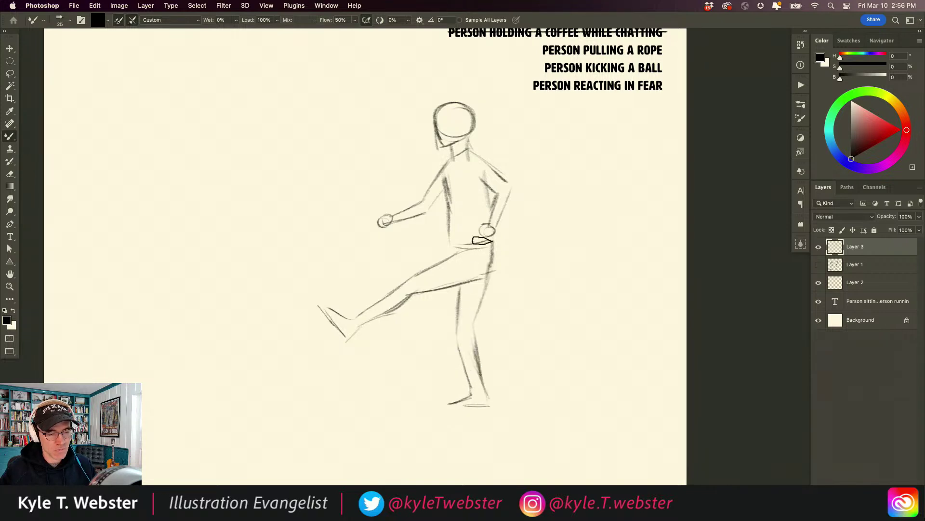
drag(525, 347, 395, 344)
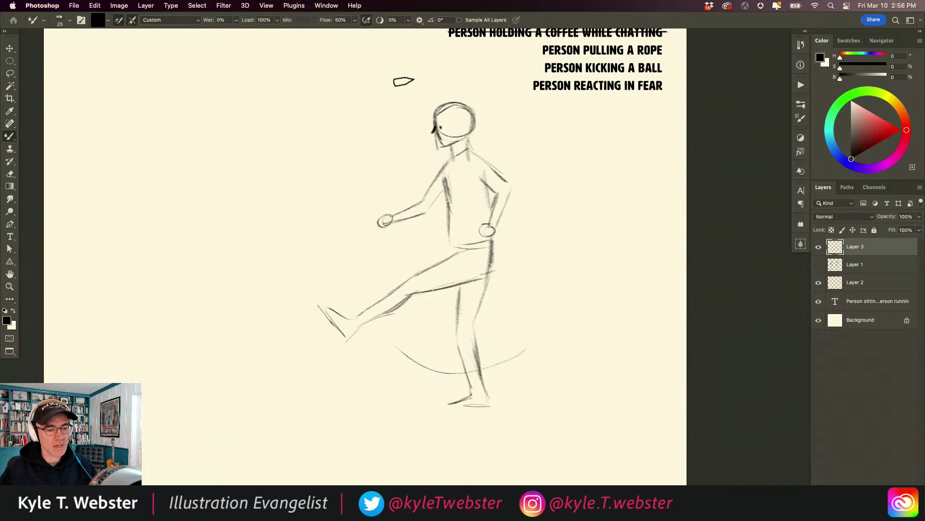
Darken the kicking figure's shoulder, torso and legs, and add the shirt hem, trouser cuffs and ear.
drag(475, 156, 512, 183)
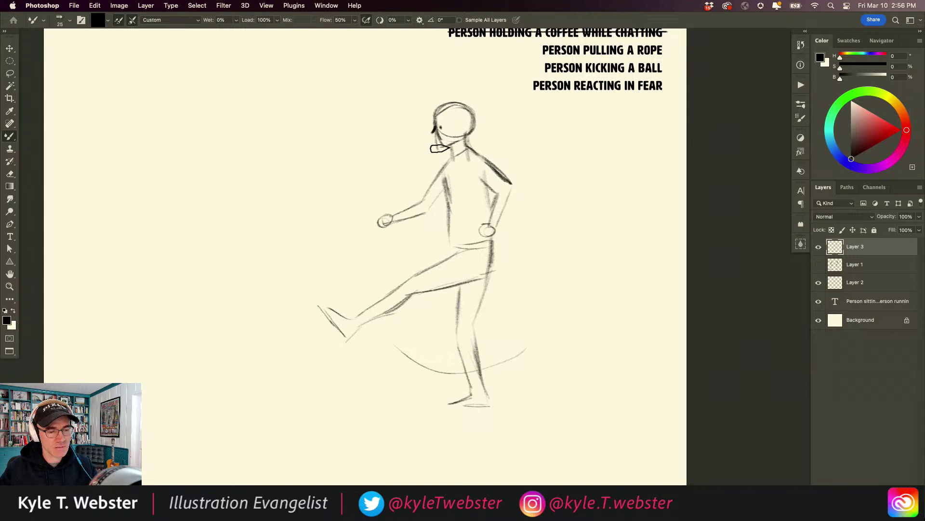
mouse_move(451, 158)
mouse_down()
mouse_move(435, 211)
mouse_move(456, 251)
mouse_up()
mouse_move(504, 222)
mouse_down()
mouse_move(470, 248)
mouse_move(385, 282)
mouse_move(347, 319)
mouse_move(364, 320)
mouse_move(356, 331)
mouse_move(398, 295)
mouse_move(482, 275)
mouse_move(469, 373)
mouse_move(450, 378)
mouse_move(444, 305)
mouse_up()
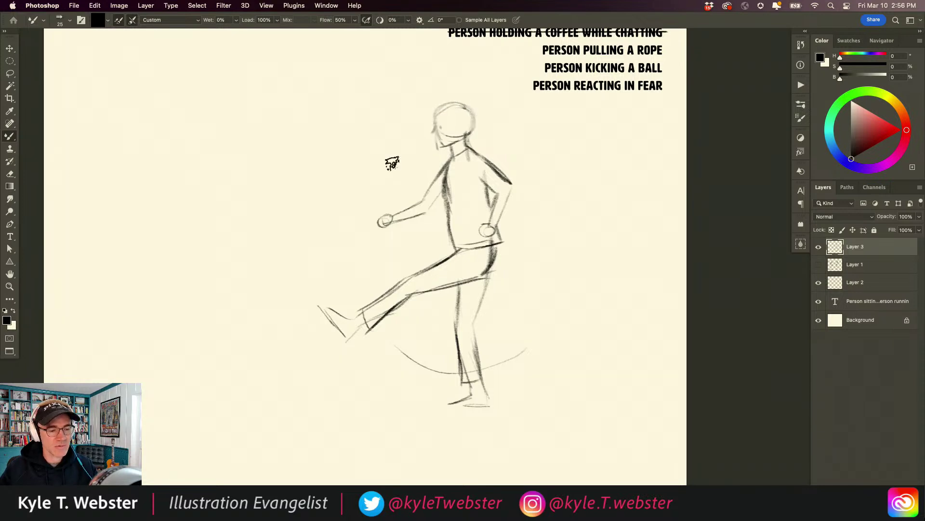
mouse_move(437, 131)
mouse_down()
mouse_move(455, 139)
mouse_move(455, 102)
mouse_up()
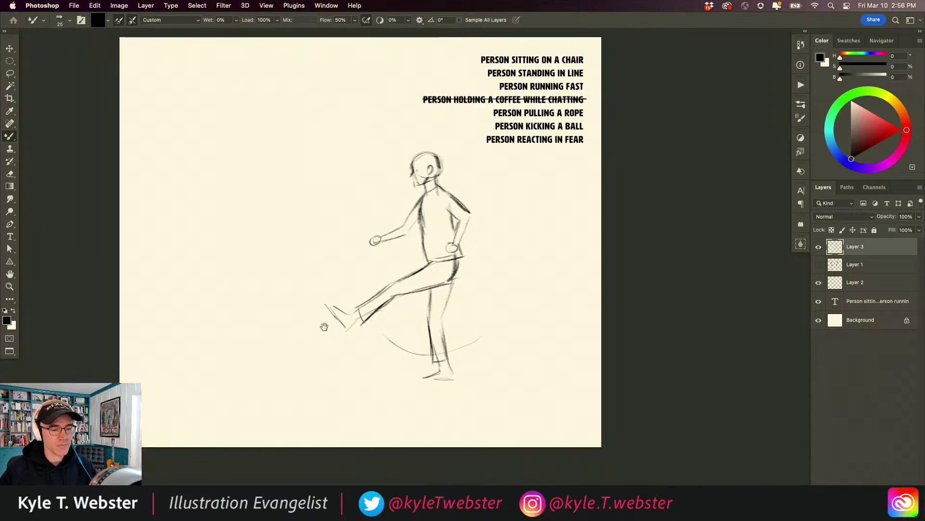
Darken the kicking figure's arms and fists and draw a ball just beyond the raised foot.
scroll(350, 297, down, 3)
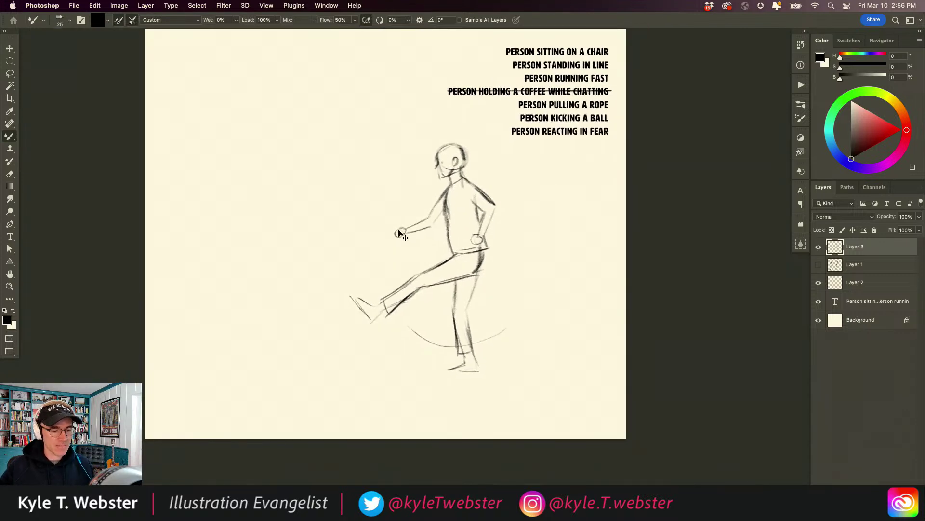
mouse_move(492, 206)
mouse_down()
mouse_move(475, 239)
mouse_move(463, 239)
mouse_move(485, 212)
mouse_up()
drag(399, 231, 389, 229)
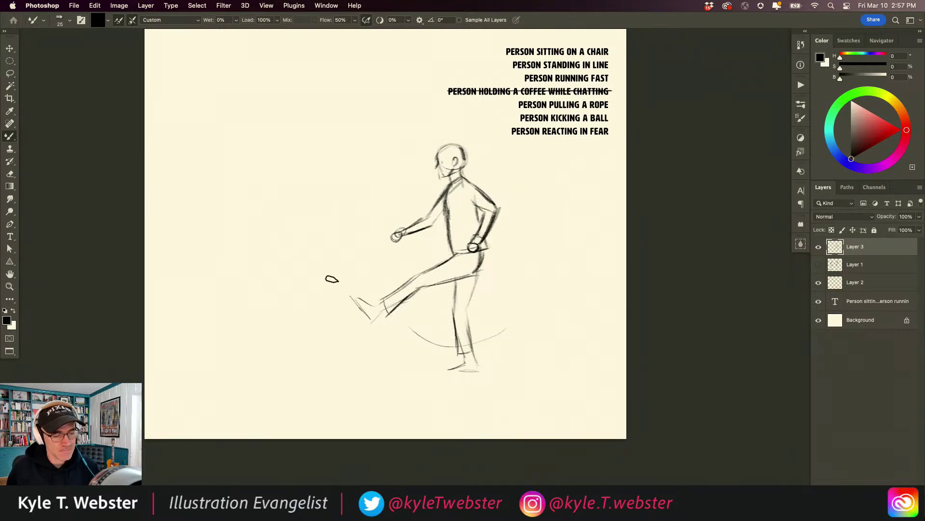
mouse_move(319, 262)
mouse_down()
mouse_move(346, 278)
mouse_move(328, 283)
mouse_move(324, 254)
mouse_move(343, 260)
mouse_up()
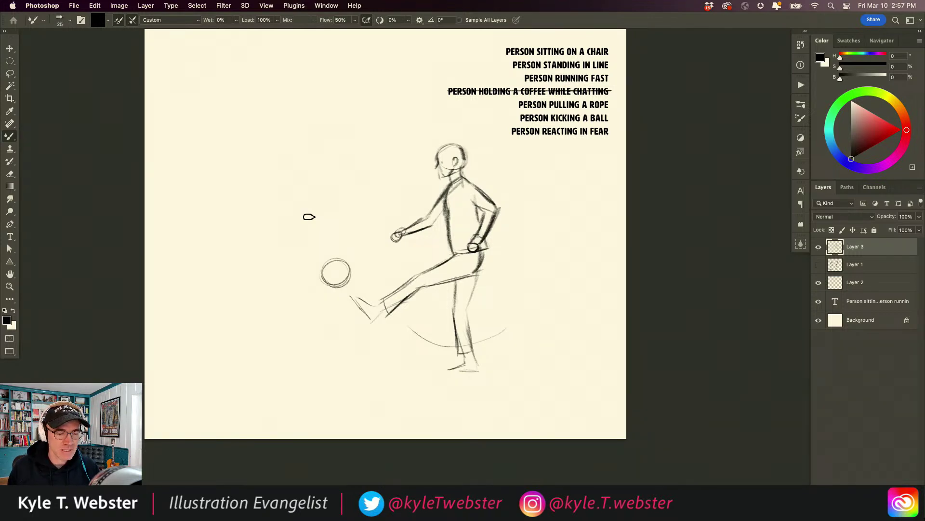
Move the kicking figure and ball toward the canvas's right edge and draw direction arrows alongside both arms.
drag(423, 227, 485, 235)
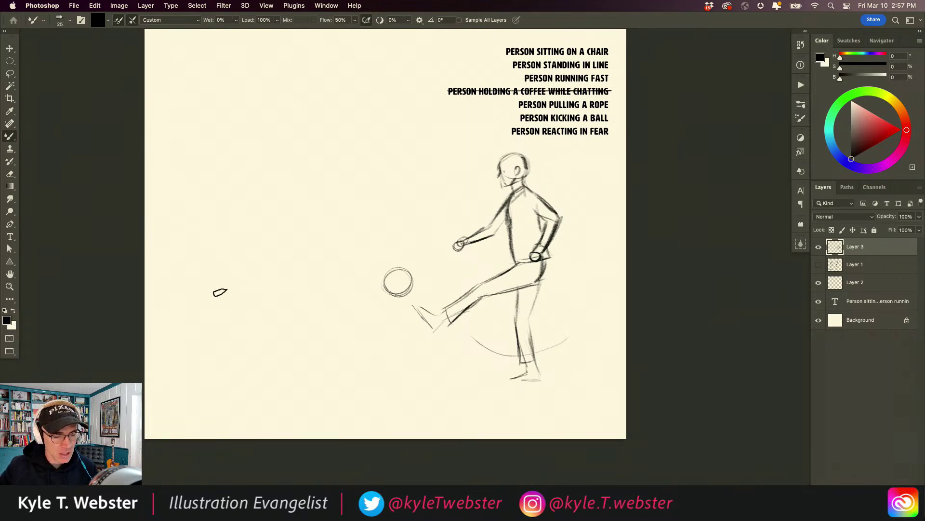
drag(229, 295, 269, 309)
drag(538, 261, 559, 260)
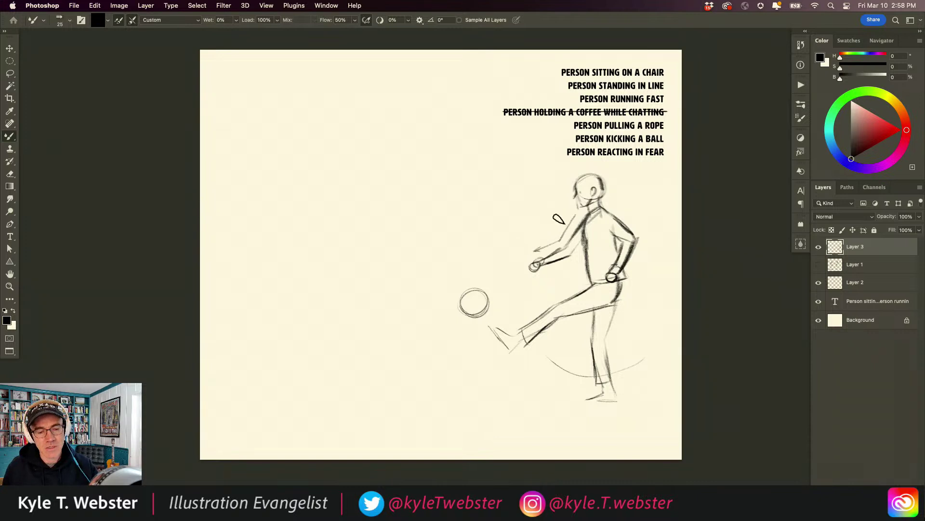
mouse_move(617, 210)
mouse_down()
mouse_move(641, 236)
mouse_move(633, 268)
mouse_up()
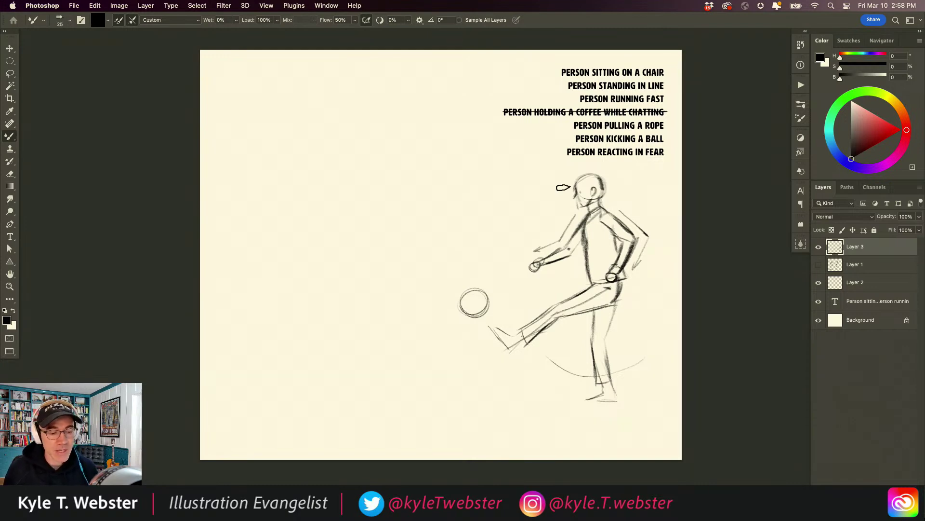
Sketch a smaller running figure in the canvas's upper middle with a leaning torso, bent arms, head and outstretched front leg.
drag(314, 260, 337, 287)
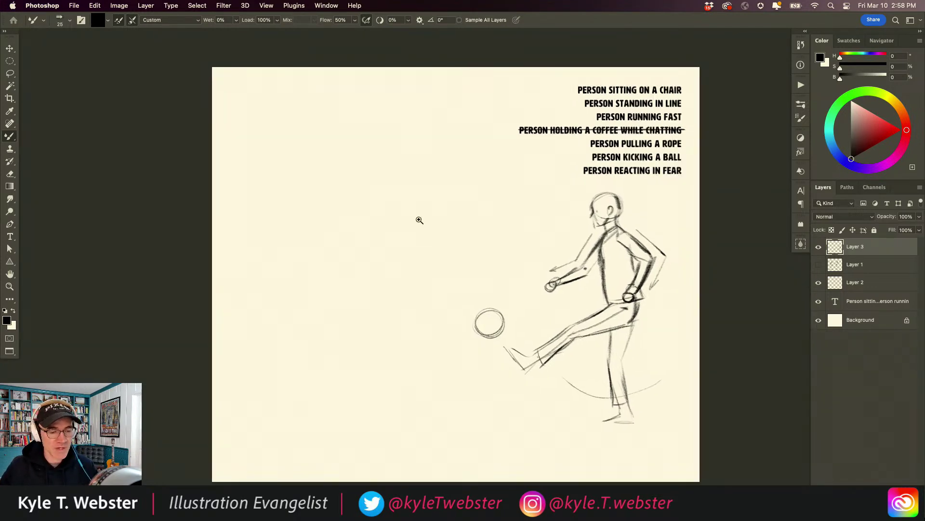
scroll(420, 222, up, 3)
mouse_move(421, 155)
mouse_down()
mouse_move(455, 151)
mouse_move(464, 178)
mouse_move(461, 159)
mouse_move(424, 151)
mouse_move(452, 147)
mouse_move(426, 157)
mouse_move(449, 186)
mouse_move(430, 147)
mouse_move(444, 178)
mouse_move(405, 162)
mouse_up()
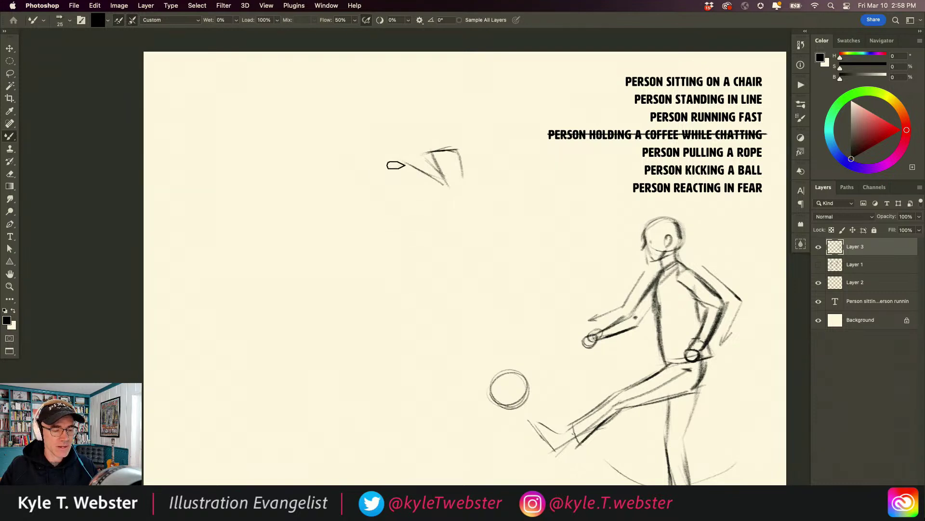
mouse_move(407, 166)
mouse_down()
mouse_move(379, 159)
mouse_move(392, 149)
mouse_up()
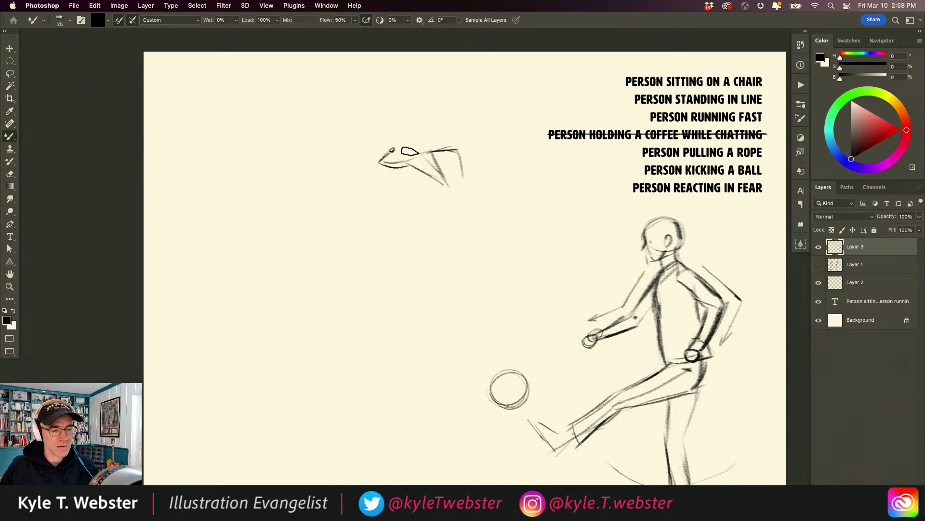
key(super+z)
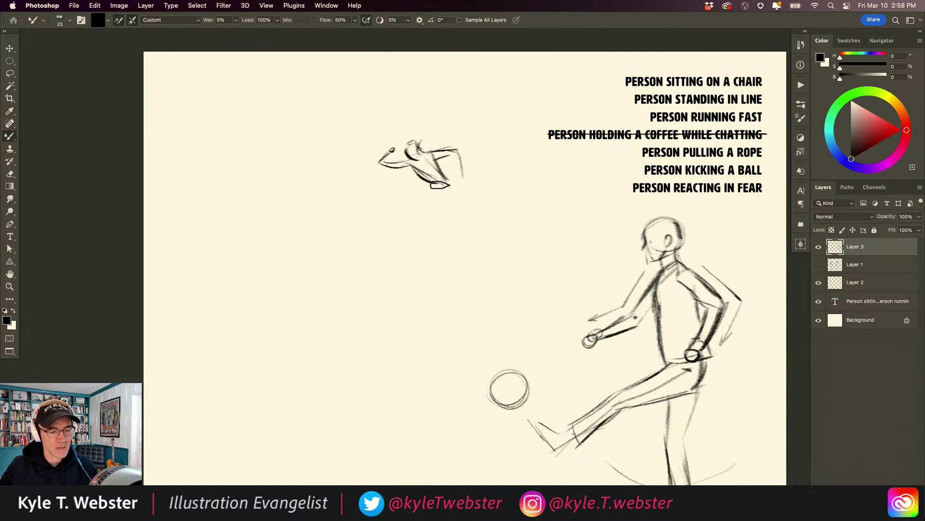
mouse_move(448, 184)
mouse_down()
mouse_move(364, 197)
mouse_move(370, 201)
mouse_move(385, 200)
mouse_move(353, 187)
mouse_move(385, 206)
mouse_move(446, 187)
mouse_up()
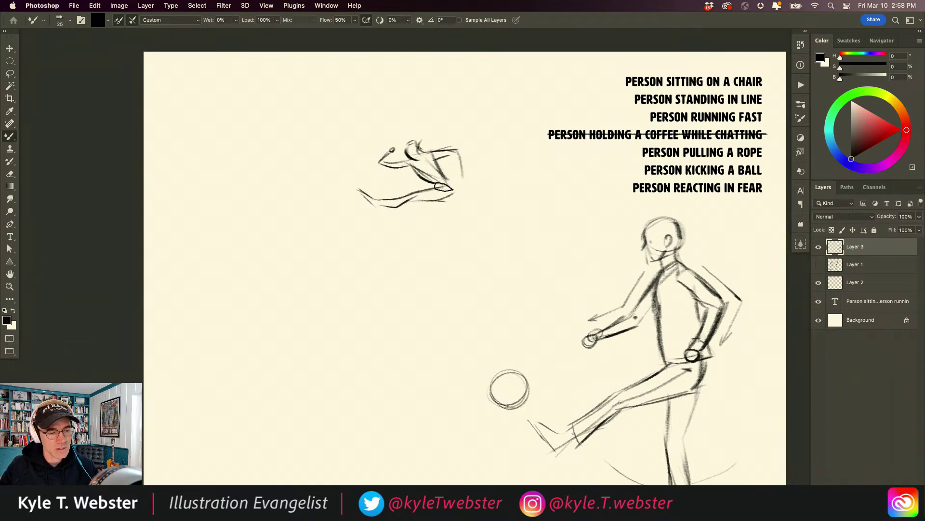
Add the running figure's trailing leg, a curved swing arrow below and shorts lines, and darken the rear arm, hand and head.
scroll(441, 188, up, 3)
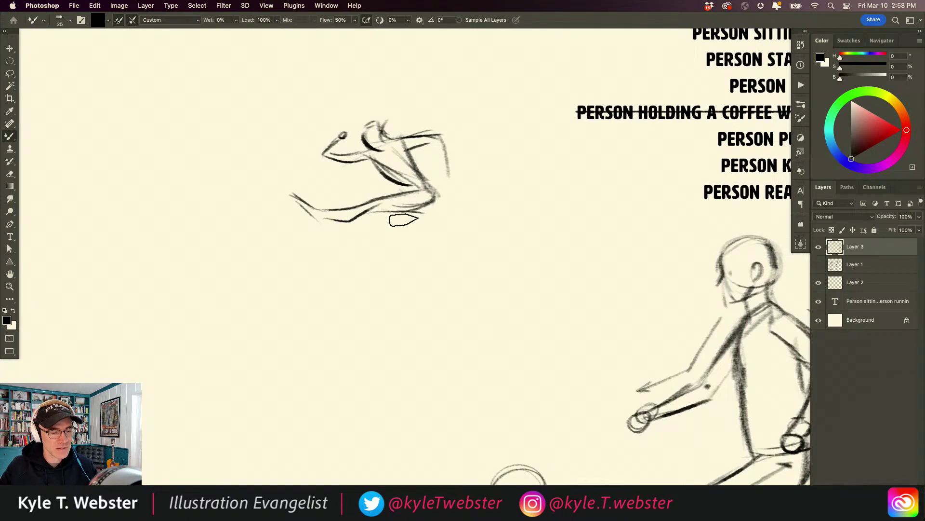
mouse_move(413, 213)
mouse_down()
mouse_move(436, 253)
mouse_move(494, 297)
mouse_move(429, 221)
mouse_move(446, 242)
mouse_move(418, 192)
mouse_up()
drag(441, 276, 349, 239)
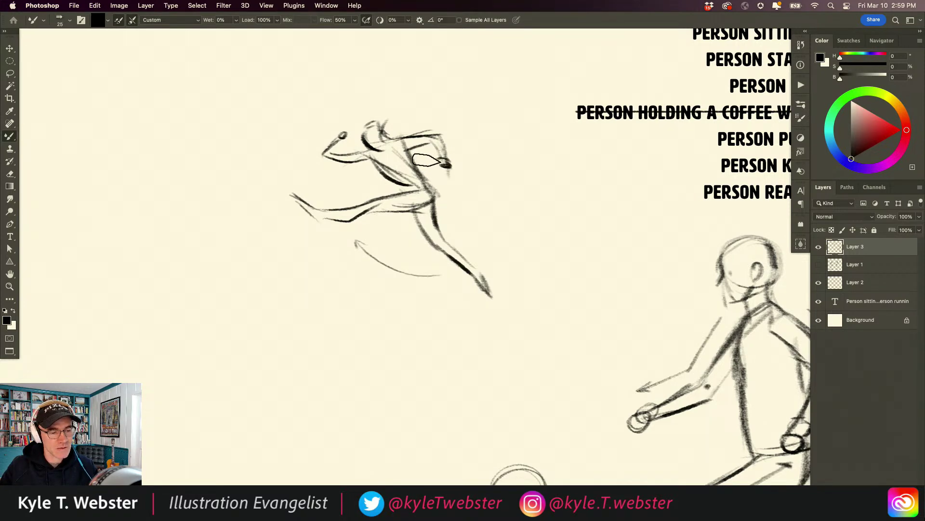
drag(442, 162, 449, 166)
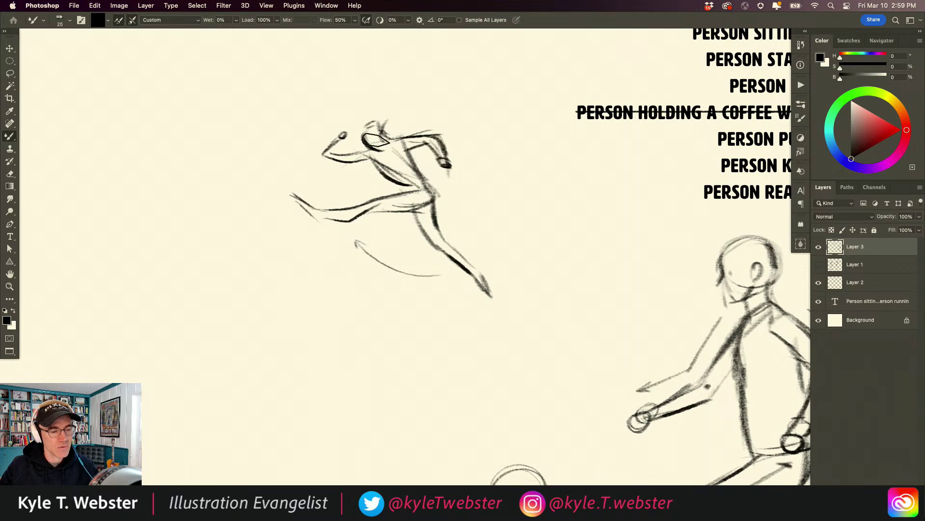
drag(382, 132, 362, 144)
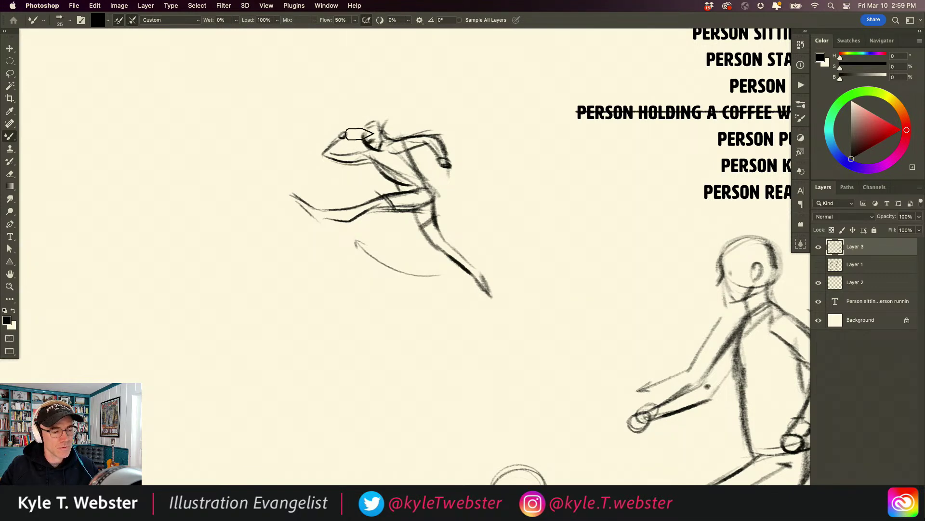
Darken the running figure's front foot and thicken the raised forearm and fist.
click(343, 287)
drag(343, 322, 363, 304)
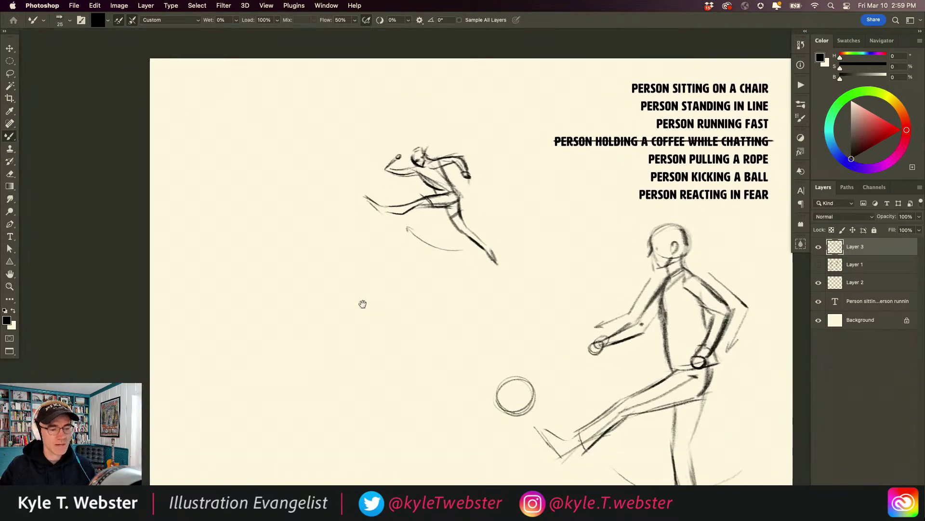
click(383, 219)
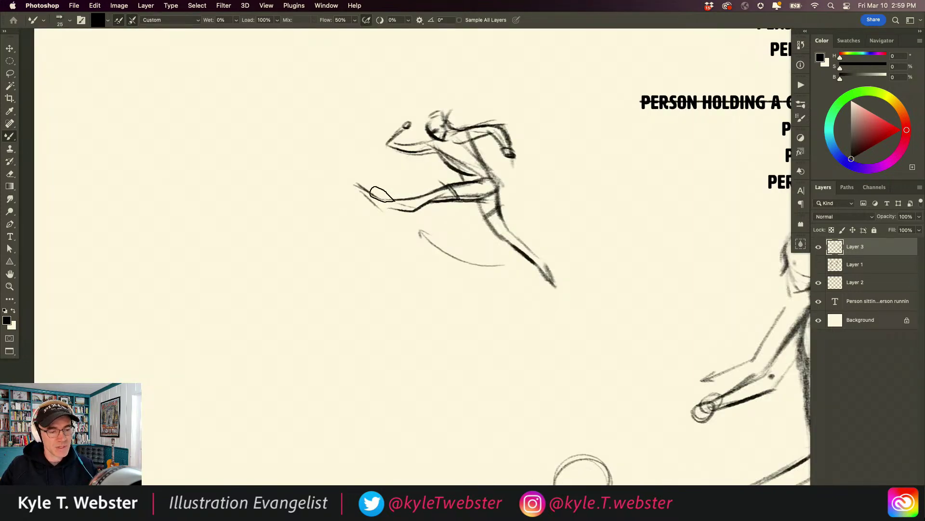
drag(353, 185, 375, 208)
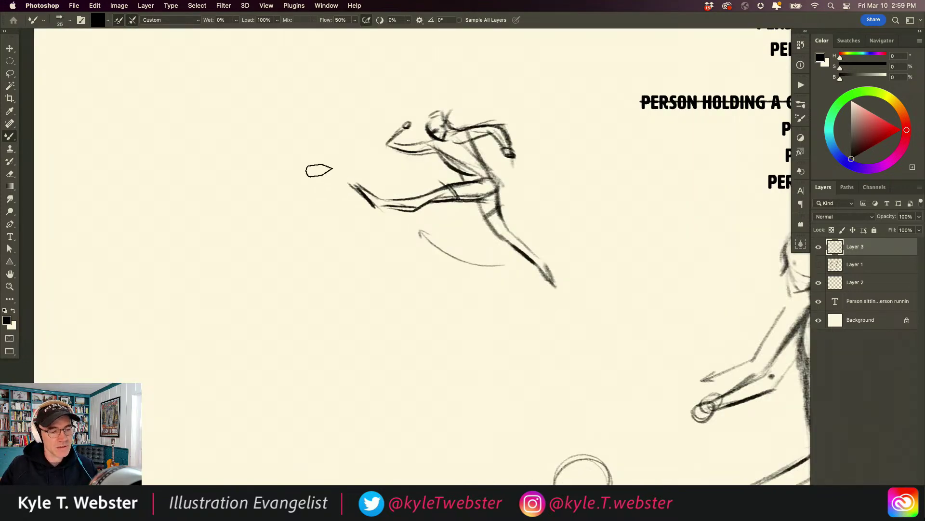
mouse_move(388, 129)
mouse_down()
mouse_move(412, 129)
mouse_move(397, 137)
mouse_move(407, 150)
mouse_move(432, 139)
mouse_move(426, 128)
mouse_move(443, 117)
mouse_move(432, 136)
mouse_up()
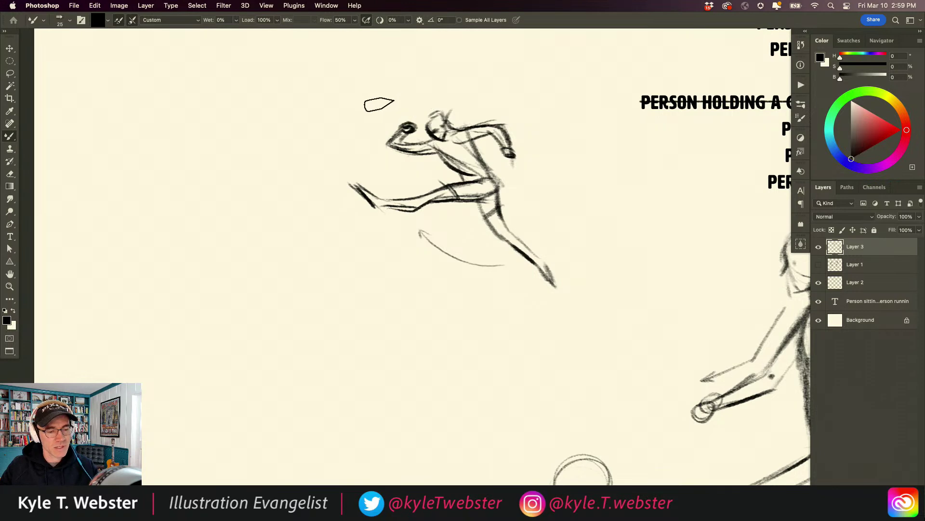
scroll(379, 295, down, 3)
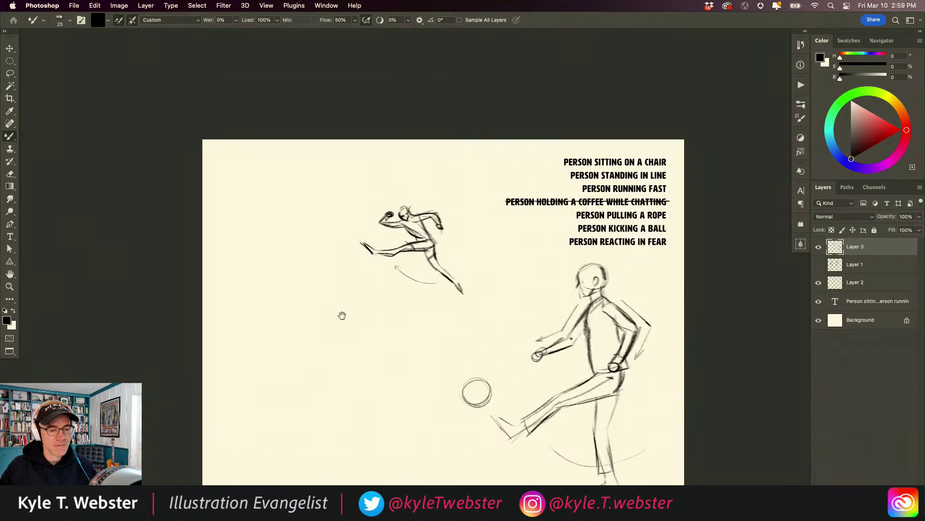
drag(375, 276, 352, 268)
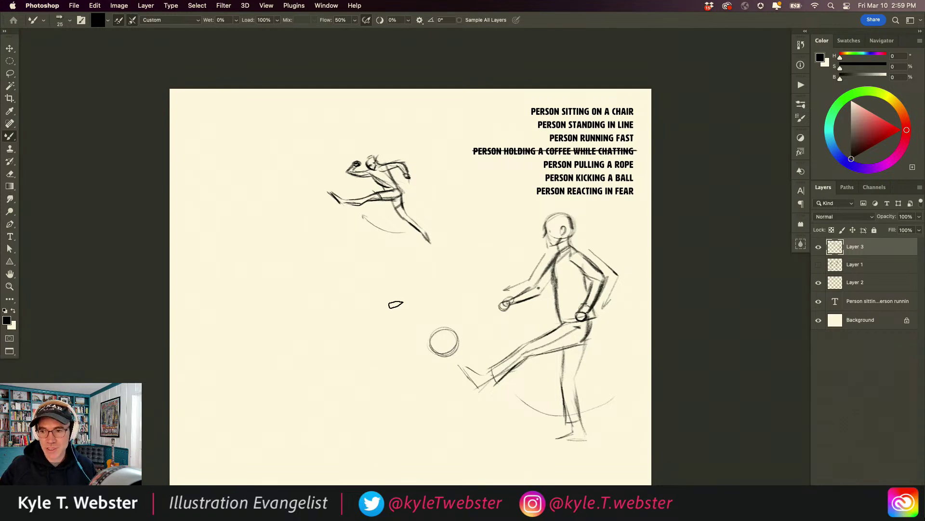
Draw a ball with a short motion line ahead of the running figure's front foot and a ground line beneath its rear foot.
click(378, 212)
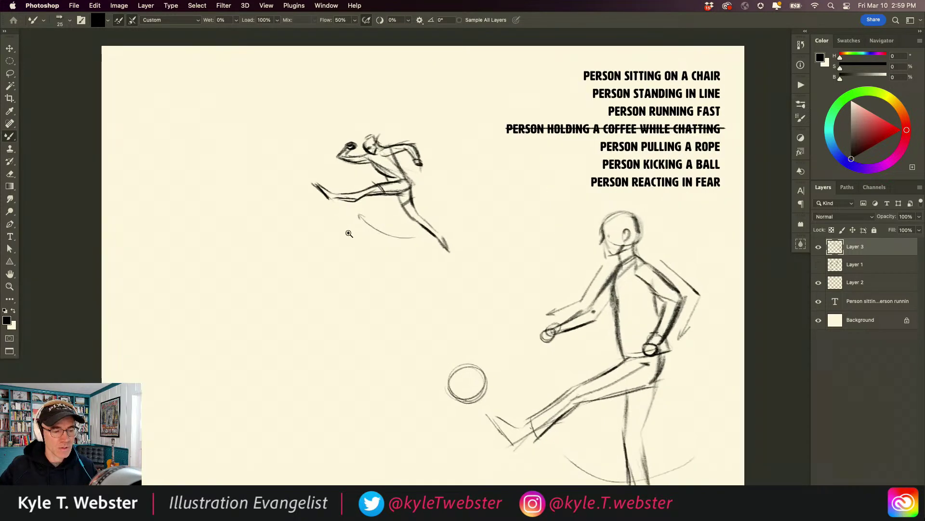
click(349, 235)
drag(325, 225, 320, 276)
click(348, 258)
mouse_move(336, 310)
mouse_down()
mouse_move(300, 371)
mouse_move(287, 368)
mouse_move(206, 254)
mouse_up()
mouse_move(214, 212)
mouse_down()
mouse_move(151, 165)
mouse_move(166, 140)
mouse_move(129, 114)
mouse_up()
alt+click(246, 323)
alt+click(246, 330)
drag(254, 333, 313, 239)
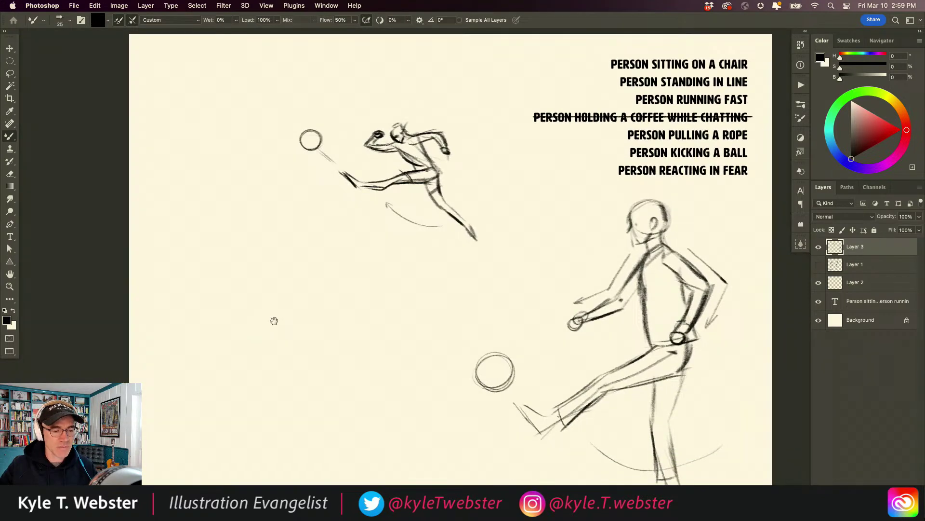
mouse_move(436, 250)
mouse_down()
mouse_move(510, 245)
mouse_move(418, 249)
mouse_up()
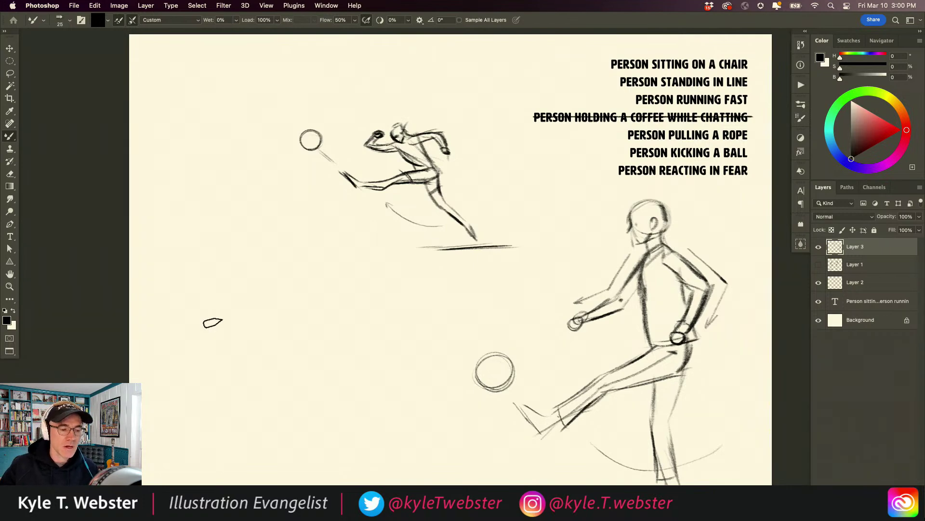
Mark the large kicker with an X and the small one with a checkmark, linking them with an arrow, and add a curved arrow above the small figure's head.
alt+click(333, 302)
drag(333, 301, 343, 275)
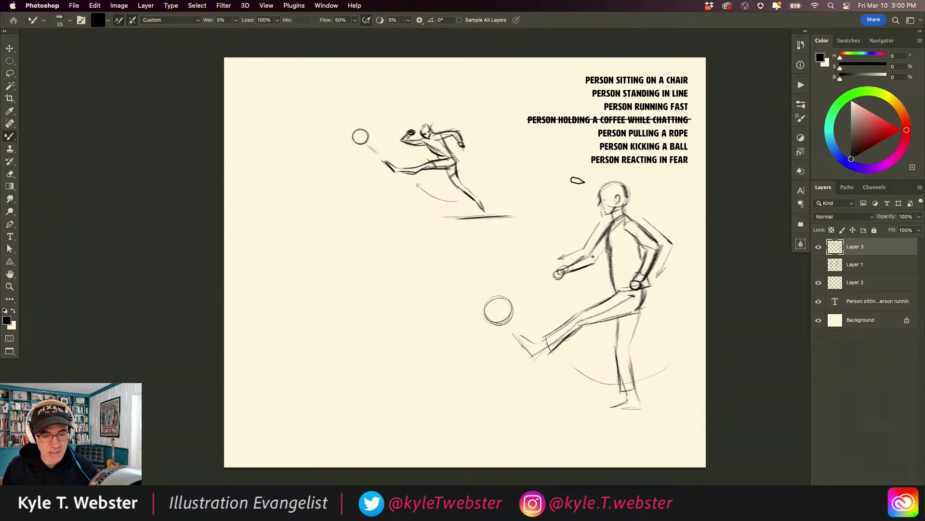
mouse_move(573, 194)
mouse_down()
mouse_move(583, 208)
mouse_move(484, 173)
mouse_move(497, 141)
mouse_up()
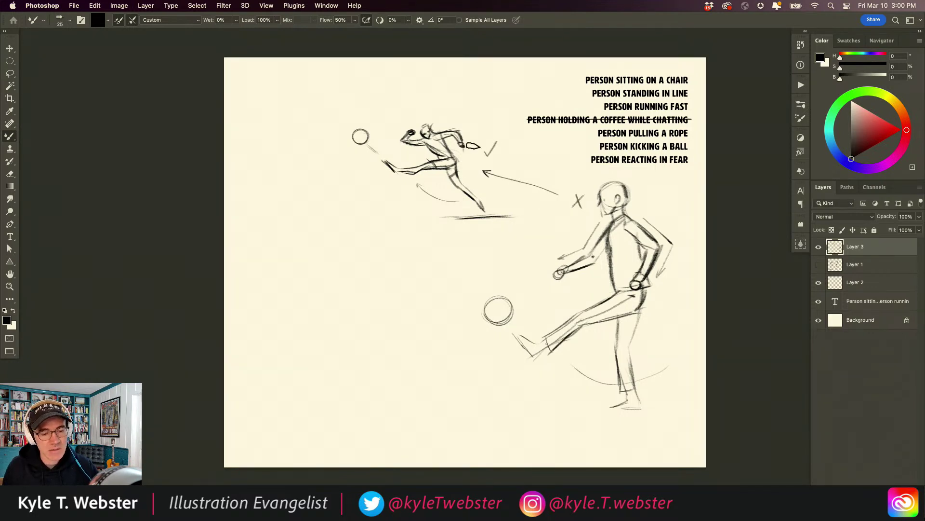
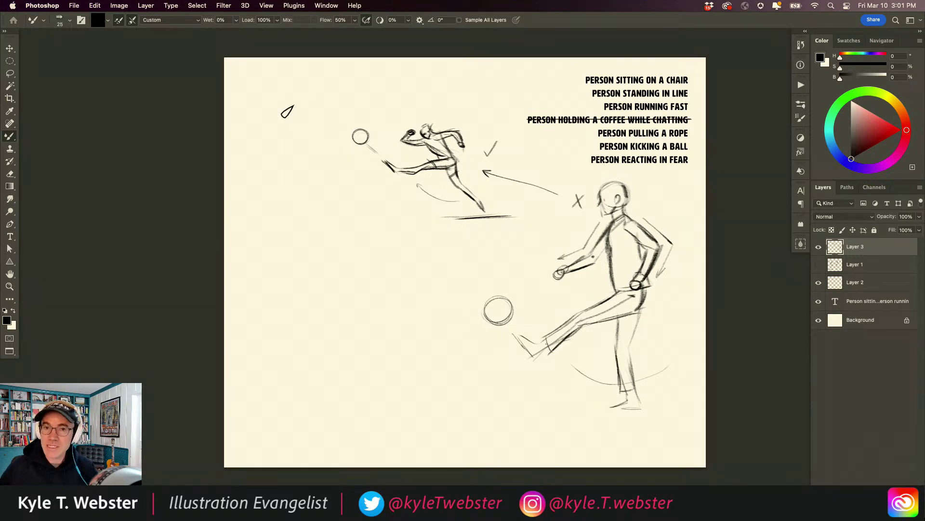
key(super+equal)
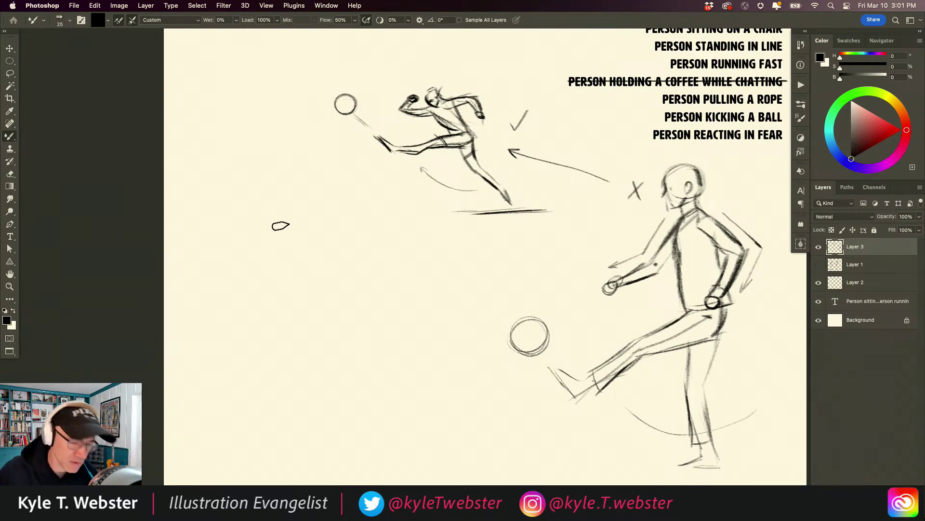
drag(479, 60, 457, 78)
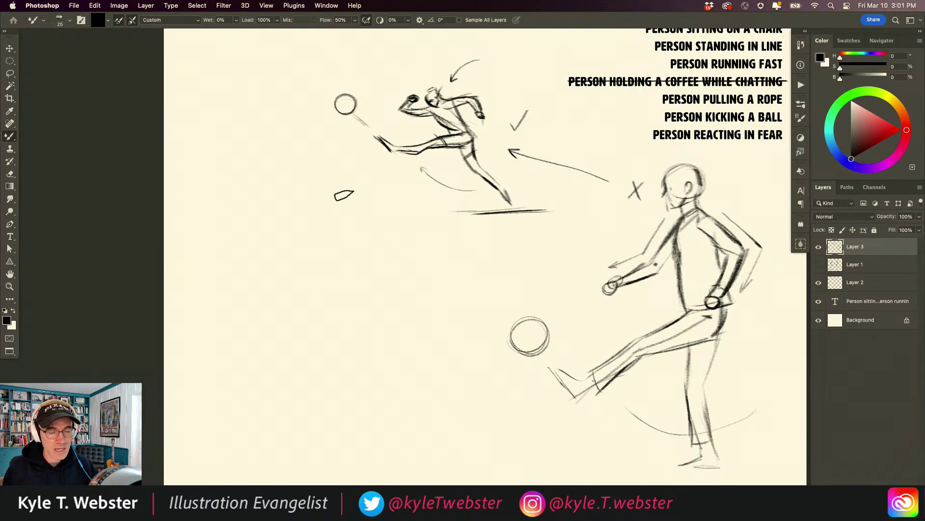
Sketch a round head with a darkened chin and facial guides for a front-view kicking figure below and left of the small kicker.
mouse_move(291, 322)
mouse_down()
mouse_move(317, 256)
mouse_move(316, 271)
mouse_up()
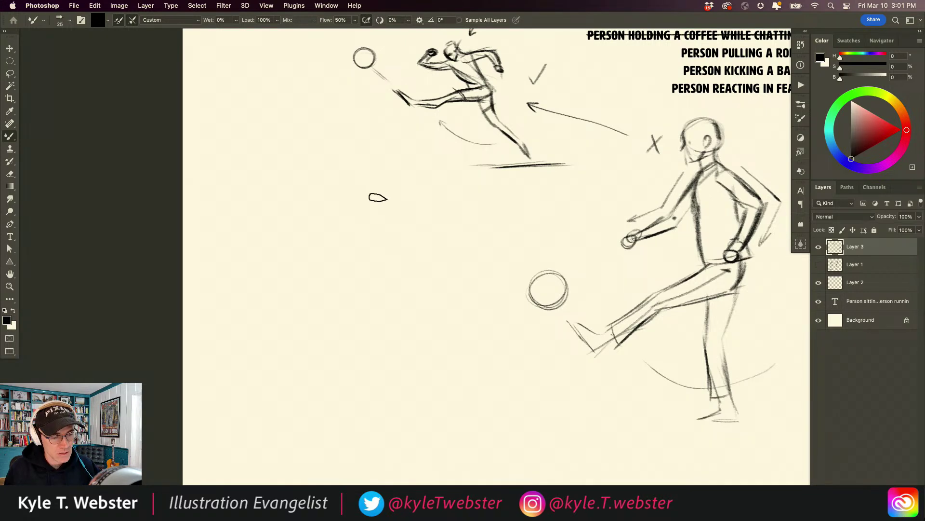
mouse_move(380, 209)
mouse_down()
mouse_move(359, 223)
mouse_move(364, 196)
mouse_move(392, 218)
mouse_move(358, 219)
mouse_move(378, 193)
mouse_move(386, 221)
mouse_move(359, 220)
mouse_move(367, 195)
mouse_move(390, 208)
mouse_move(385, 226)
mouse_move(365, 234)
mouse_up()
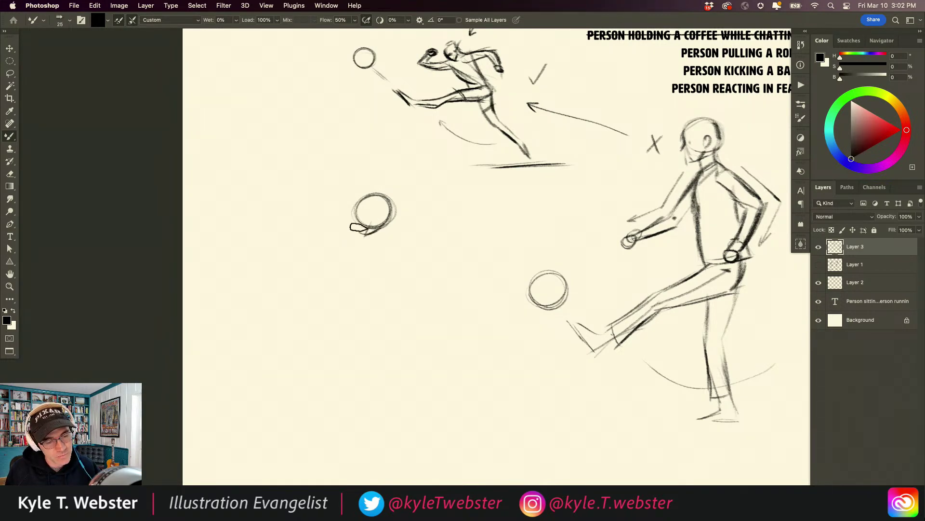
drag(361, 229, 365, 228)
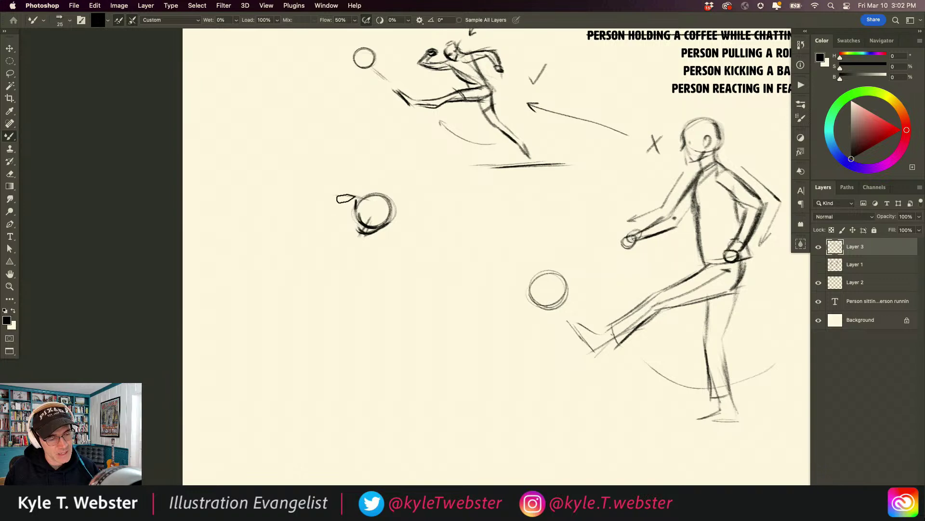
Sketch the front-view figure's shoulders, rounded foreshortened torso and the oval sole of its raised foot.
drag(391, 229, 403, 239)
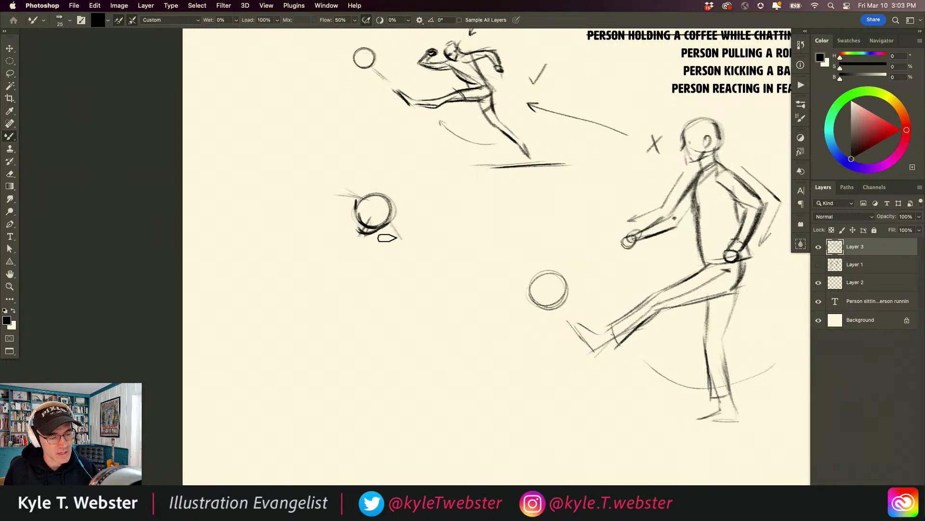
drag(395, 230, 389, 249)
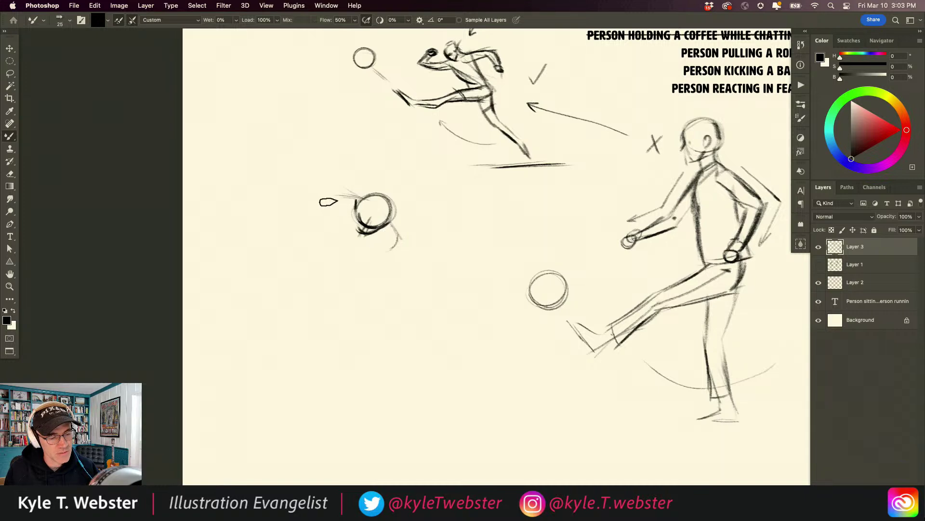
drag(358, 201, 401, 237)
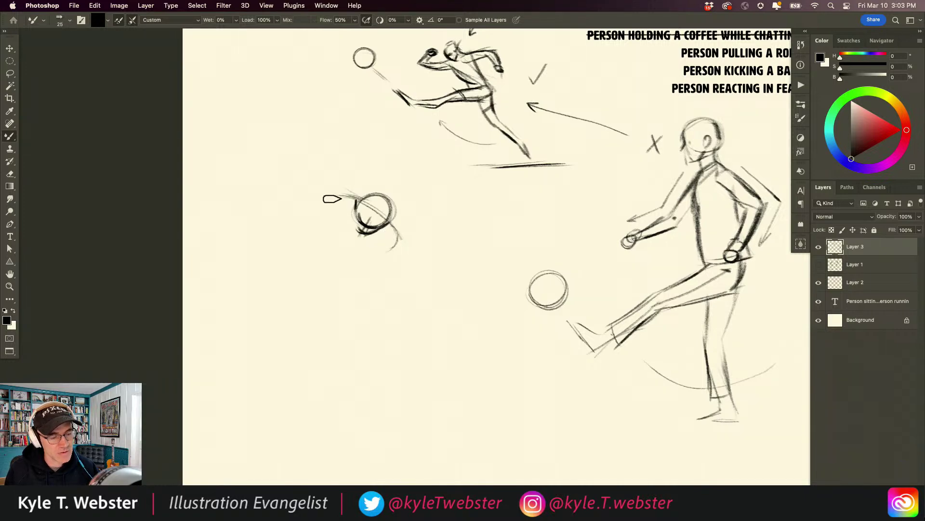
drag(348, 195, 334, 217)
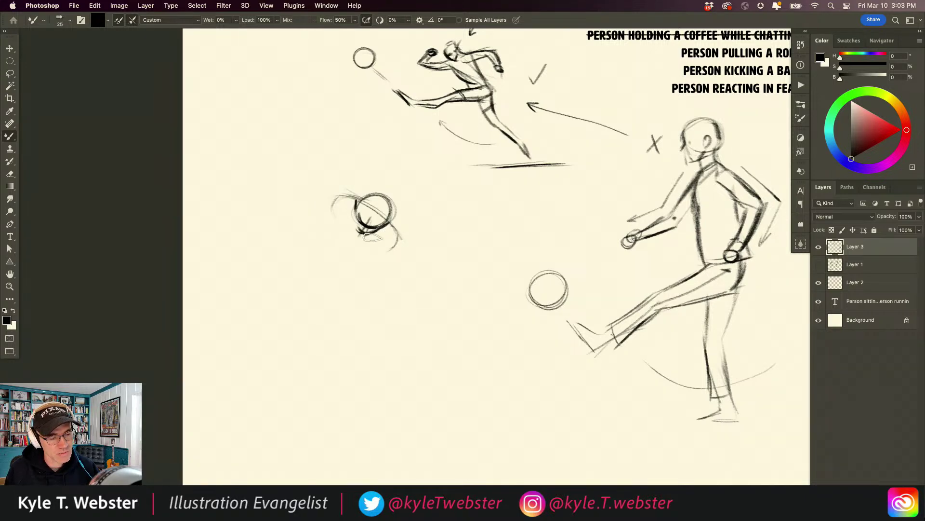
mouse_move(399, 238)
mouse_down()
mouse_move(340, 240)
mouse_move(374, 248)
mouse_move(330, 205)
mouse_move(339, 196)
mouse_move(349, 238)
mouse_move(334, 218)
mouse_move(398, 242)
mouse_move(327, 207)
mouse_move(356, 246)
mouse_move(378, 250)
mouse_move(339, 258)
mouse_move(330, 215)
mouse_up()
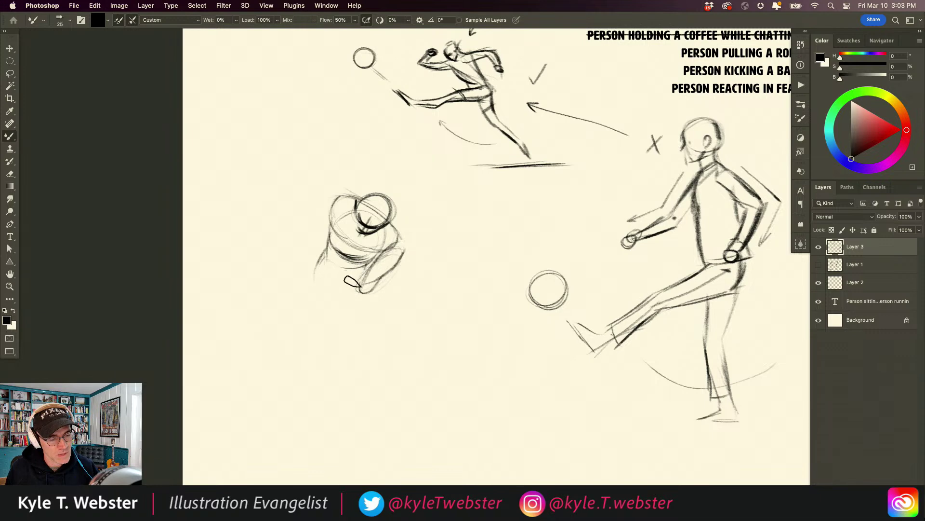
Darken the raised foot's sole outline and draw the foreshortened thigh, knee and shorts behind it.
mouse_move(398, 243)
mouse_down()
mouse_move(388, 270)
mouse_move(402, 241)
mouse_move(364, 252)
mouse_up()
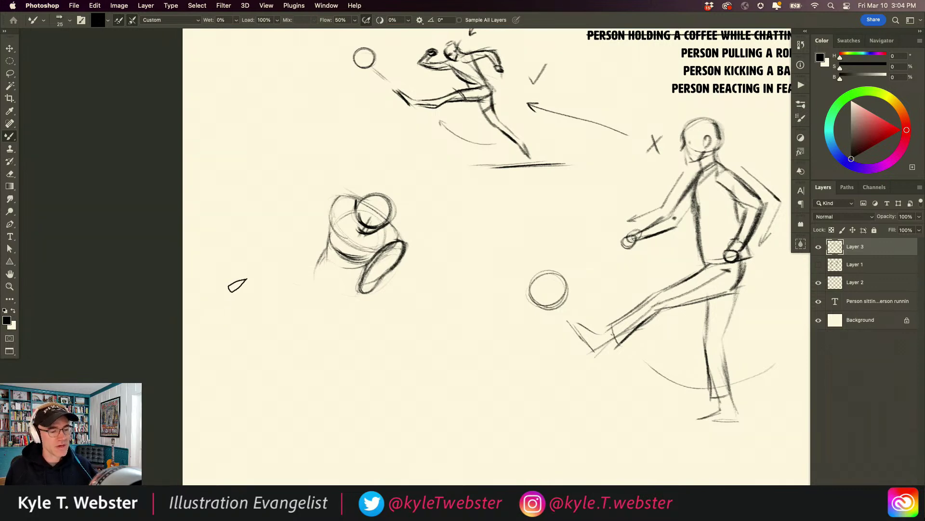
drag(317, 264, 342, 293)
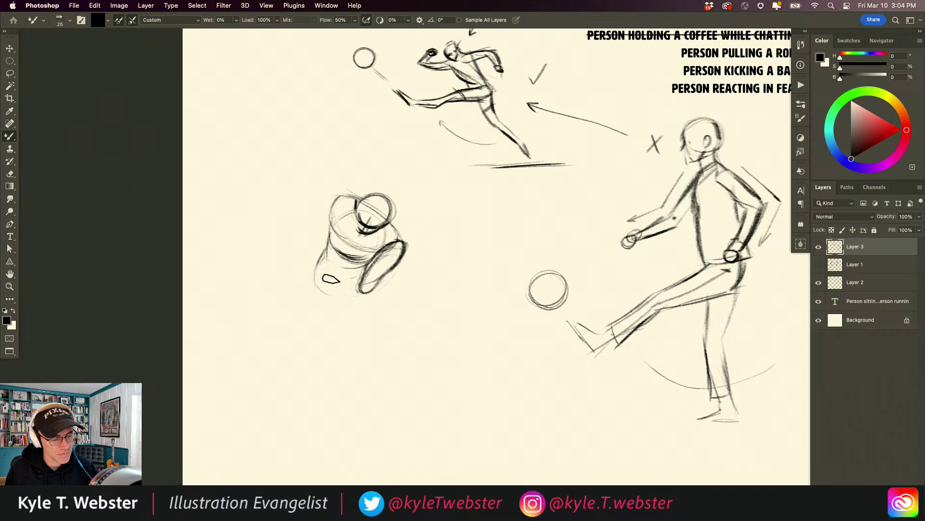
drag(357, 273, 319, 275)
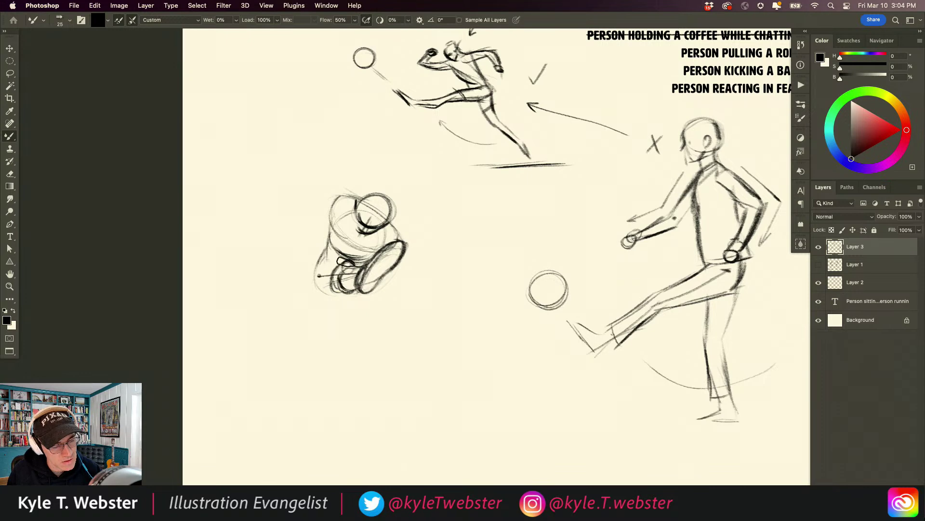
mouse_move(324, 266)
mouse_down()
mouse_move(320, 285)
mouse_move(334, 288)
mouse_move(316, 279)
mouse_move(325, 292)
mouse_move(315, 285)
mouse_move(322, 288)
mouse_move(320, 254)
mouse_move(327, 295)
mouse_move(317, 273)
mouse_move(342, 262)
mouse_move(309, 262)
mouse_up()
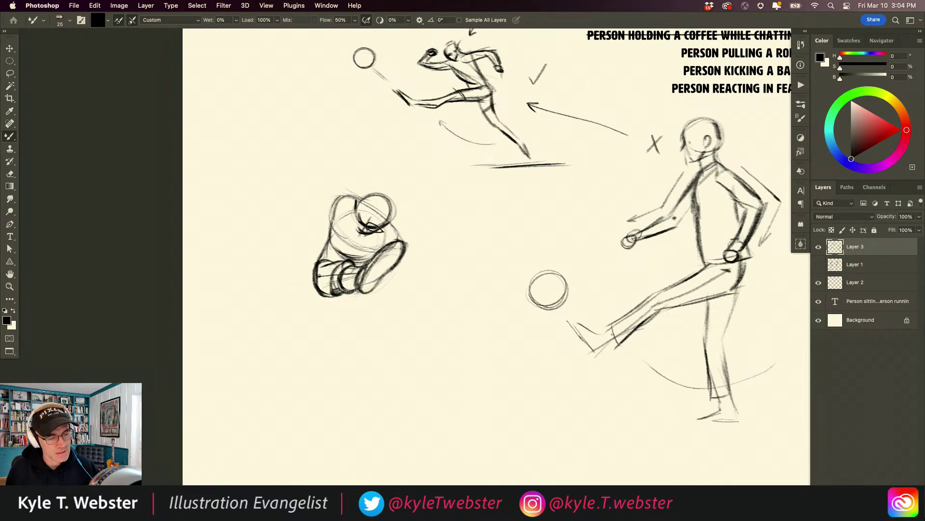
Undo the stray strokes across the face, darken the shoulder line above the raised foot and dot cleats onto its sole.
mouse_move(387, 225)
mouse_down()
mouse_move(372, 220)
mouse_move(404, 258)
mouse_up()
key(super+z)
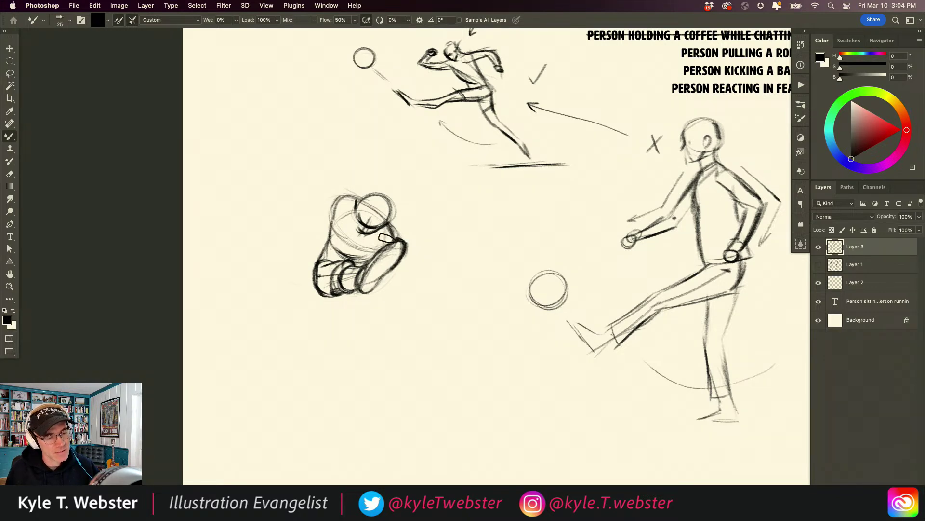
key(super+z)
drag(378, 249, 396, 254)
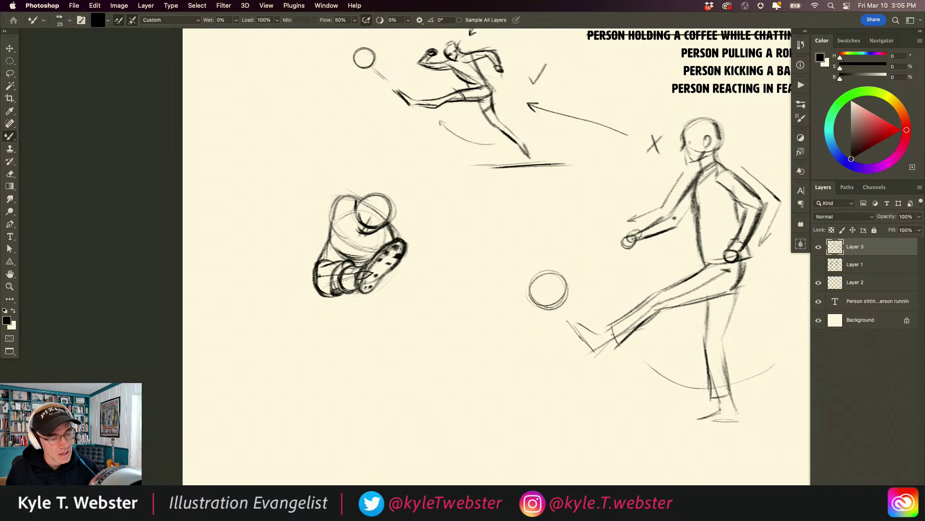
Draw the front-view figure's outstretched arm with a sleeve cuff, forearm and open hand with spread fingers.
mouse_move(340, 194)
mouse_down()
mouse_move(338, 207)
mouse_move(319, 205)
mouse_up()
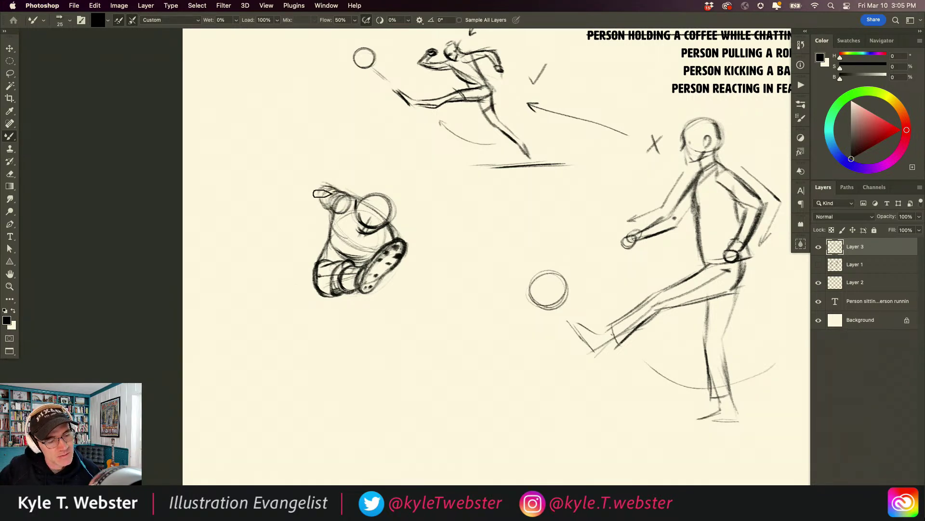
drag(316, 188, 293, 181)
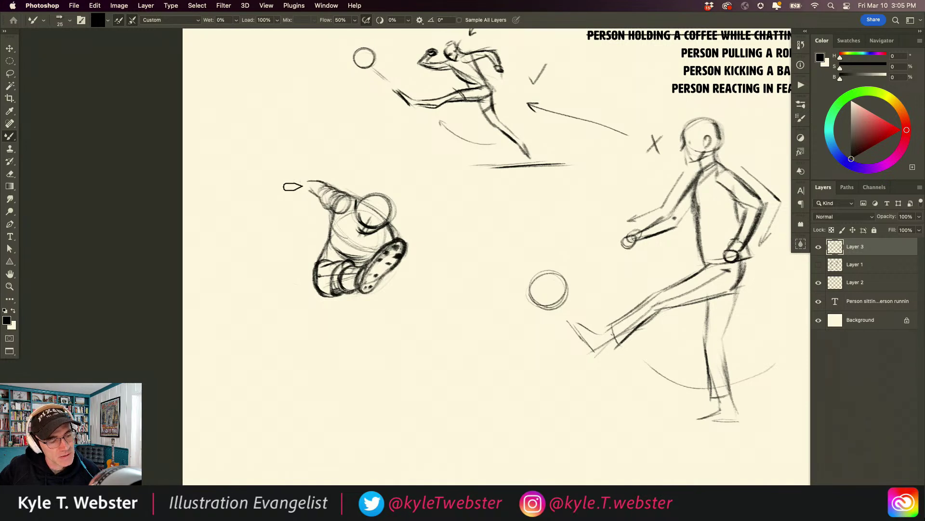
mouse_move(331, 205)
mouse_down()
mouse_move(295, 179)
mouse_move(333, 217)
mouse_move(318, 196)
mouse_move(341, 193)
mouse_move(323, 196)
mouse_move(332, 210)
mouse_move(307, 195)
mouse_up()
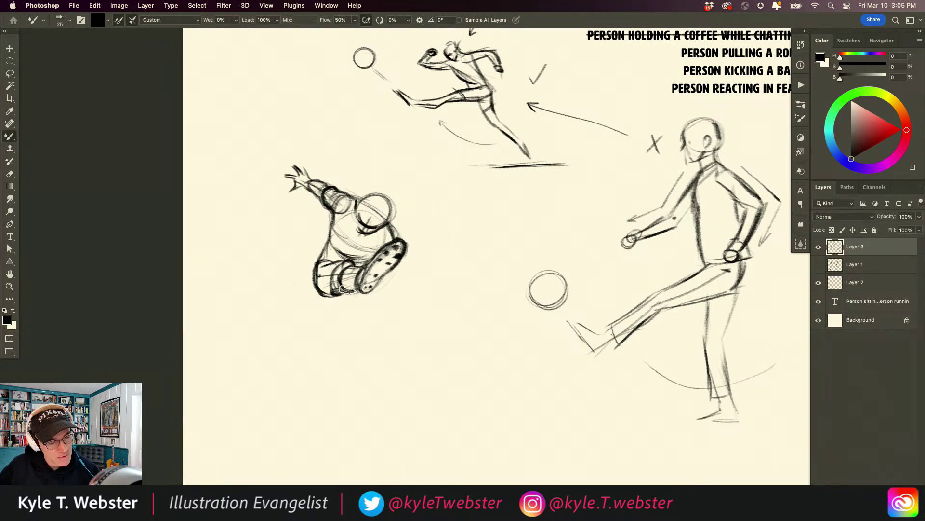
Draw the lowered arm and clenched fist beside the raised foot, and rough in the curved shorts edge of the supporting leg.
drag(363, 298, 348, 319)
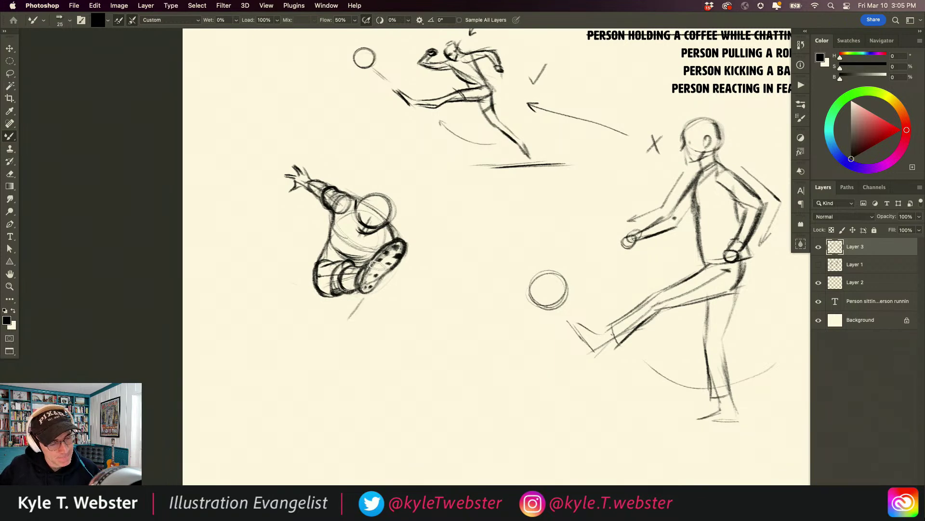
click(399, 248)
click(392, 263)
drag(333, 213, 349, 211)
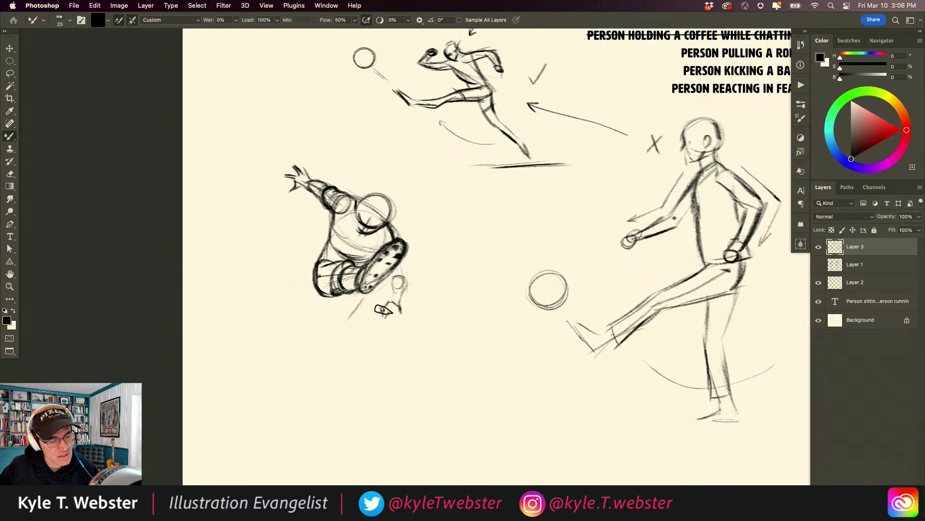
mouse_move(386, 314)
mouse_down()
mouse_move(388, 298)
mouse_move(393, 273)
mouse_up()
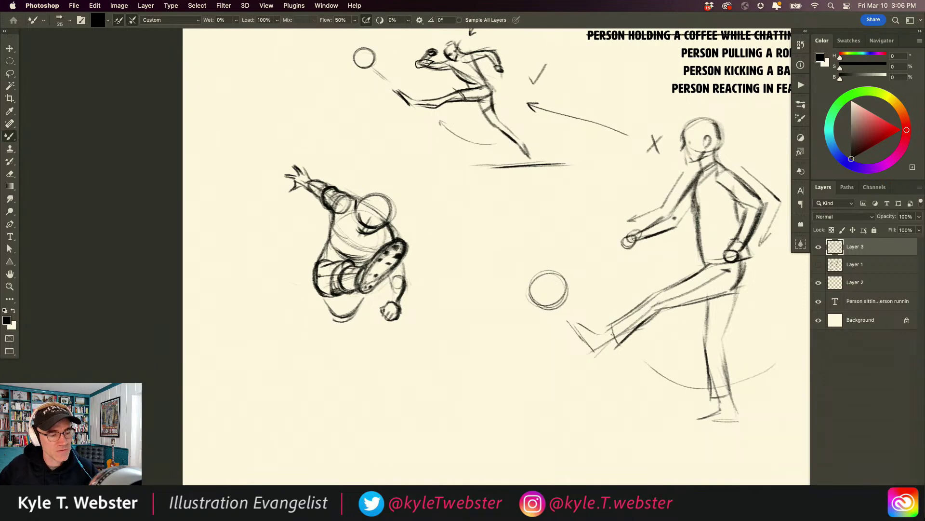
Darken the supporting leg's shorts and sketch its thigh and a tapering lower-leg guide ending at the ankle.
drag(333, 293, 350, 290)
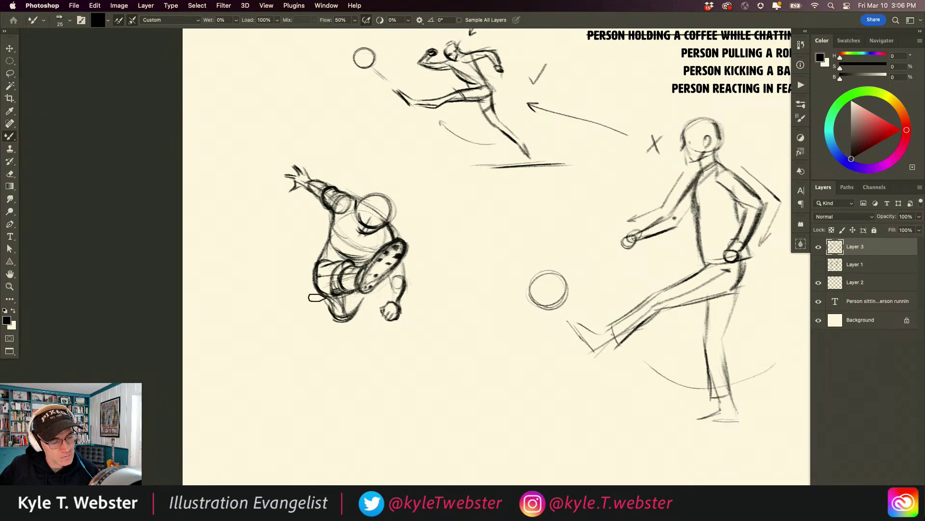
drag(347, 303, 340, 307)
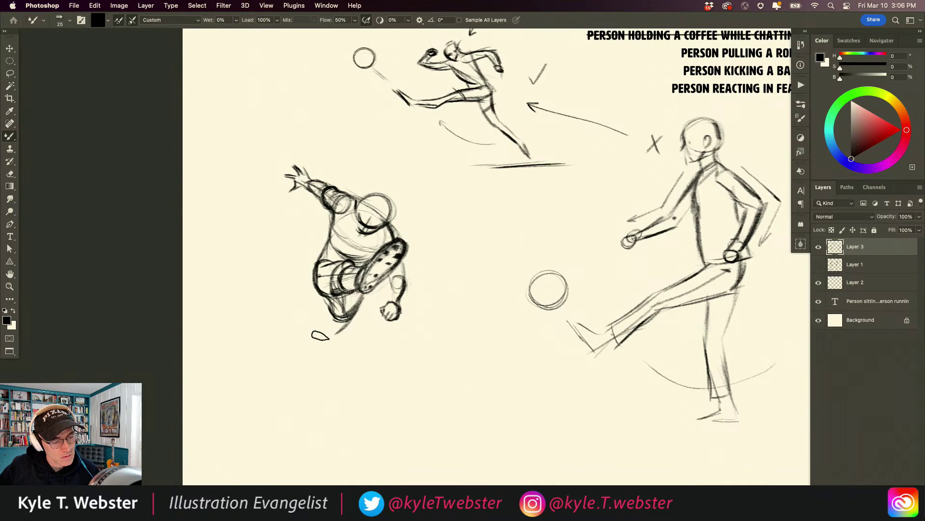
drag(346, 322, 304, 371)
click(319, 362)
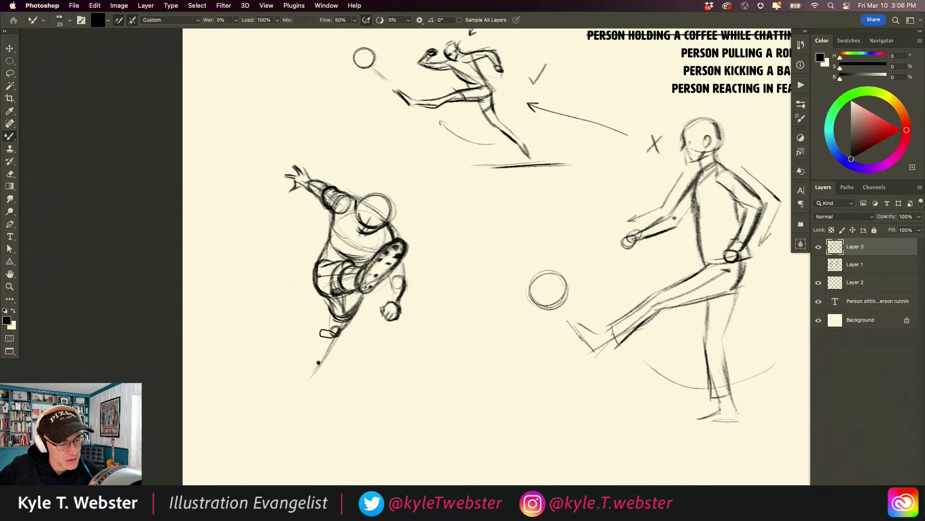
Shape the supporting leg's knee, calf and downward-pointing foot, and darken the sock behind the raised sole.
drag(331, 334, 340, 331)
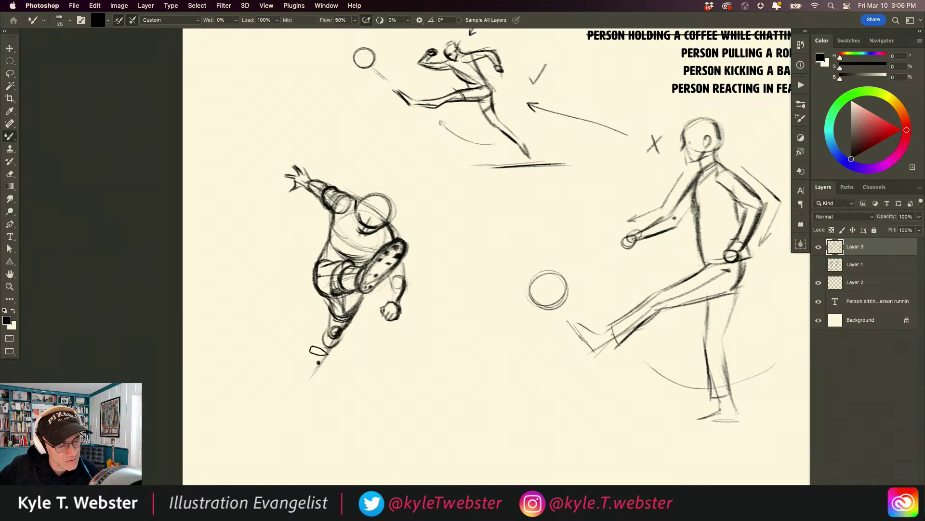
mouse_move(347, 264)
mouse_down()
mouse_move(340, 277)
mouse_move(355, 265)
mouse_up()
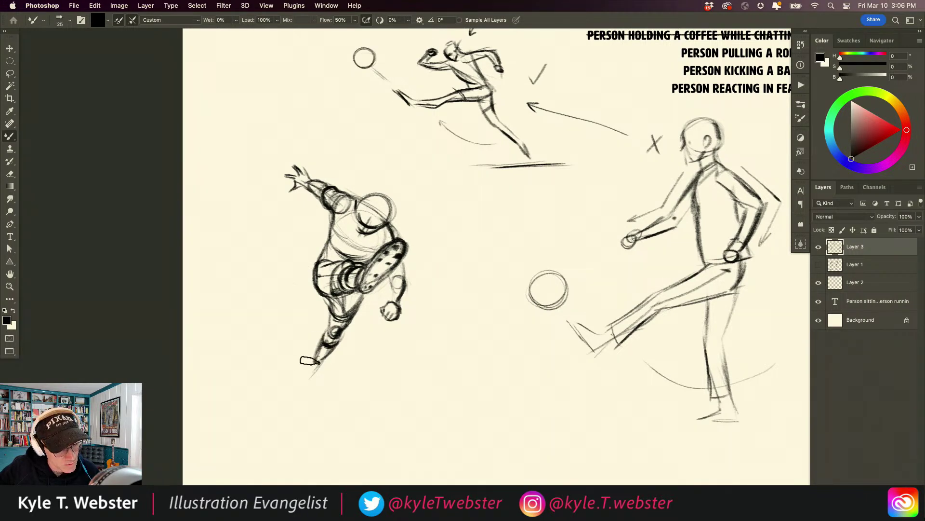
mouse_move(316, 359)
mouse_down()
mouse_move(337, 348)
mouse_move(312, 336)
mouse_up()
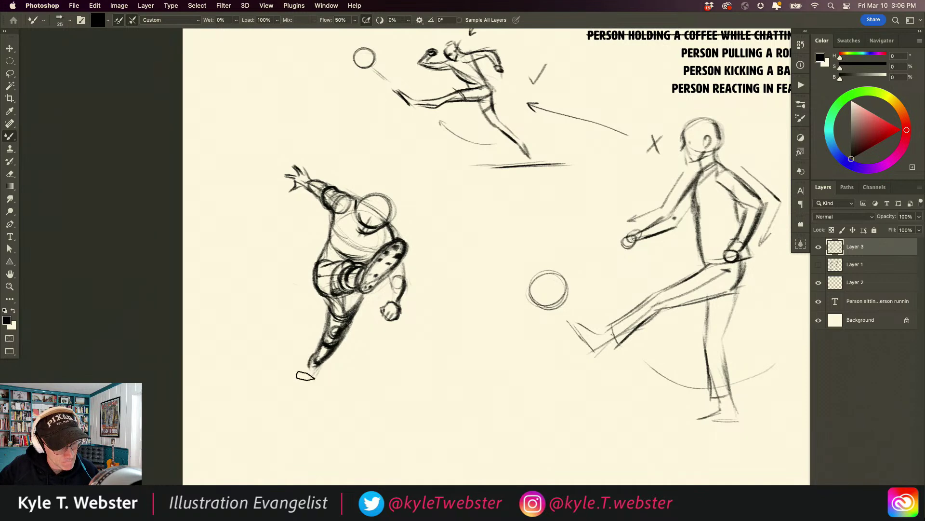
mouse_move(309, 363)
mouse_down()
mouse_move(296, 385)
mouse_move(306, 352)
mouse_up()
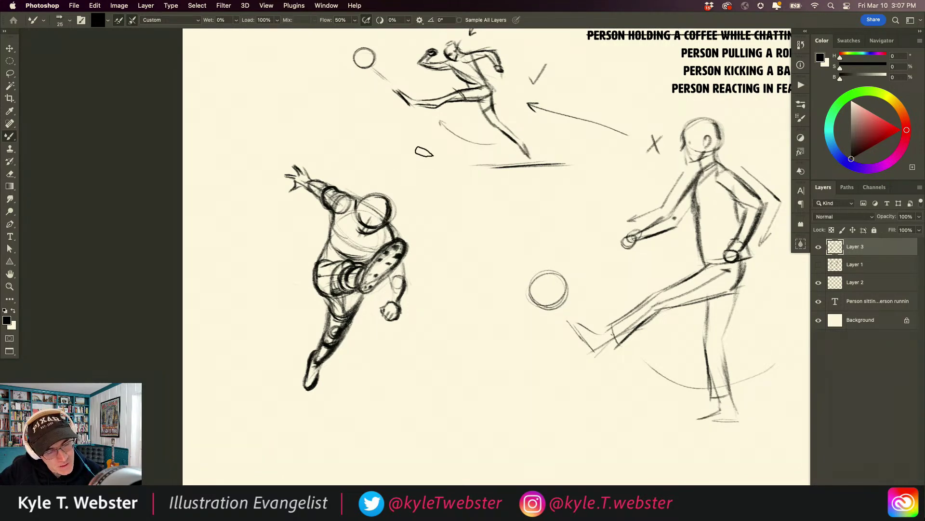
Draw the front-view kicker's face, fill in dark windblown hair, and strengthen the arm and body contours.
mouse_move(360, 216)
mouse_down()
mouse_move(379, 221)
mouse_move(369, 202)
mouse_move(364, 210)
mouse_move(371, 200)
mouse_move(379, 207)
mouse_move(357, 208)
mouse_move(368, 221)
mouse_move(353, 206)
mouse_up()
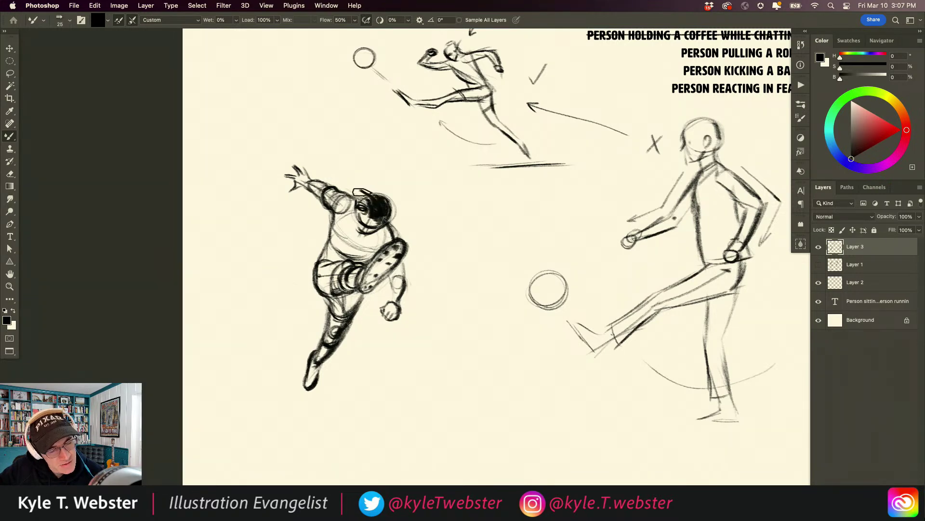
mouse_move(367, 190)
mouse_down()
mouse_move(382, 176)
mouse_move(381, 205)
mouse_move(369, 212)
mouse_up()
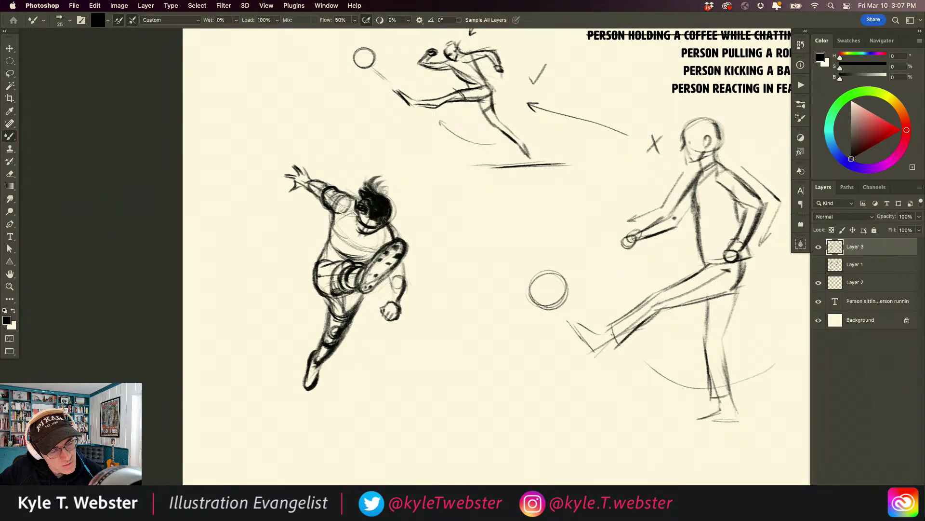
drag(344, 214, 366, 224)
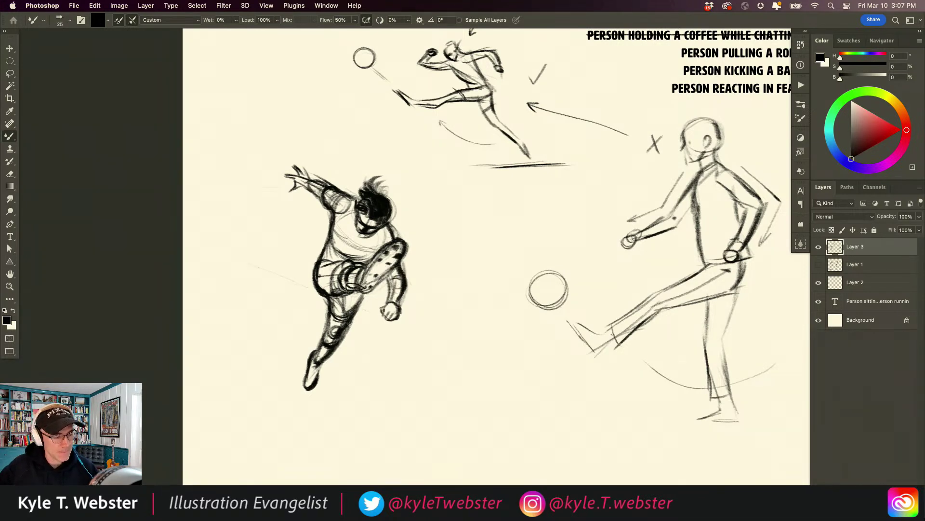
Add curved swing lines, a shaded ball beside the head and scribbled ground strokes around the front-view kicker.
mouse_move(295, 272)
mouse_down()
mouse_move(278, 308)
mouse_move(309, 337)
mouse_up()
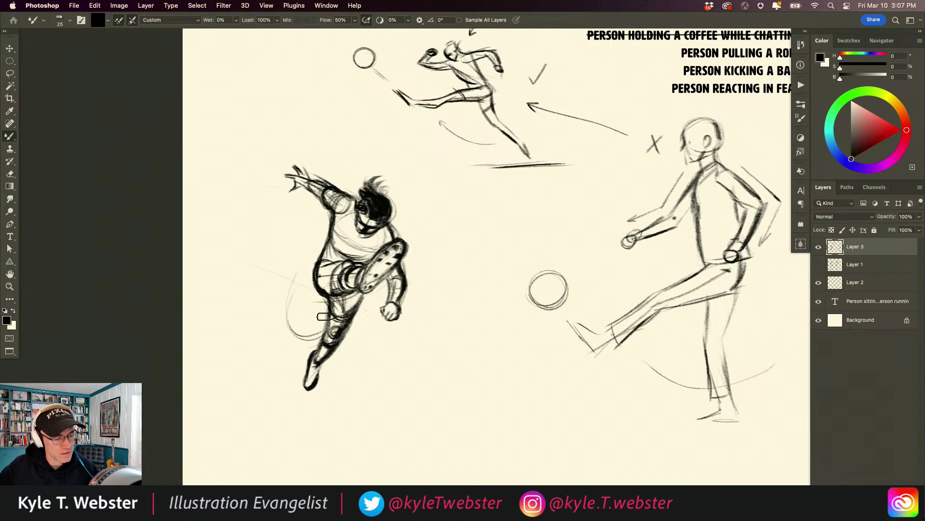
mouse_move(460, 227)
mouse_down()
mouse_move(416, 222)
mouse_move(430, 203)
mouse_move(468, 218)
mouse_move(448, 244)
mouse_move(417, 212)
mouse_move(430, 201)
mouse_move(464, 225)
mouse_move(443, 241)
mouse_up()
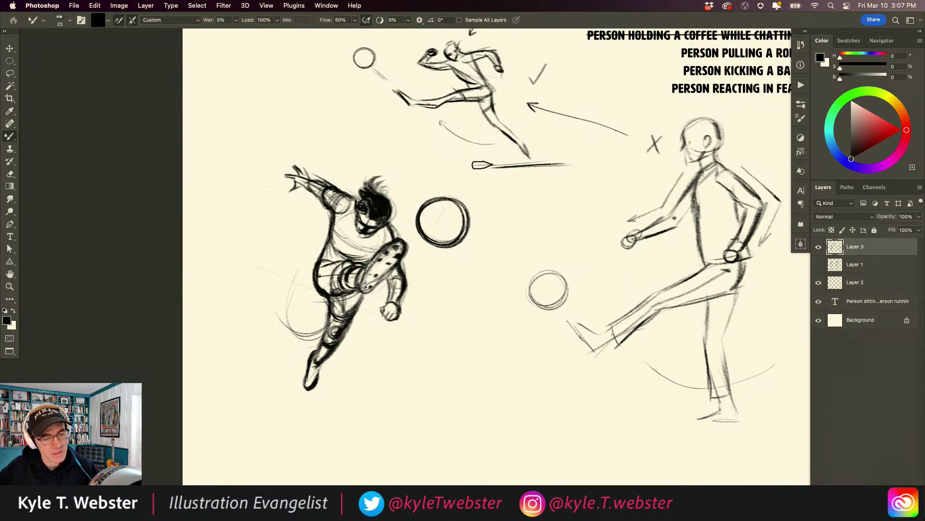
mouse_move(453, 215)
mouse_down()
mouse_move(441, 232)
mouse_move(440, 219)
mouse_move(418, 231)
mouse_move(428, 223)
mouse_move(415, 248)
mouse_move(431, 235)
mouse_move(437, 245)
mouse_move(419, 210)
mouse_move(435, 235)
mouse_up()
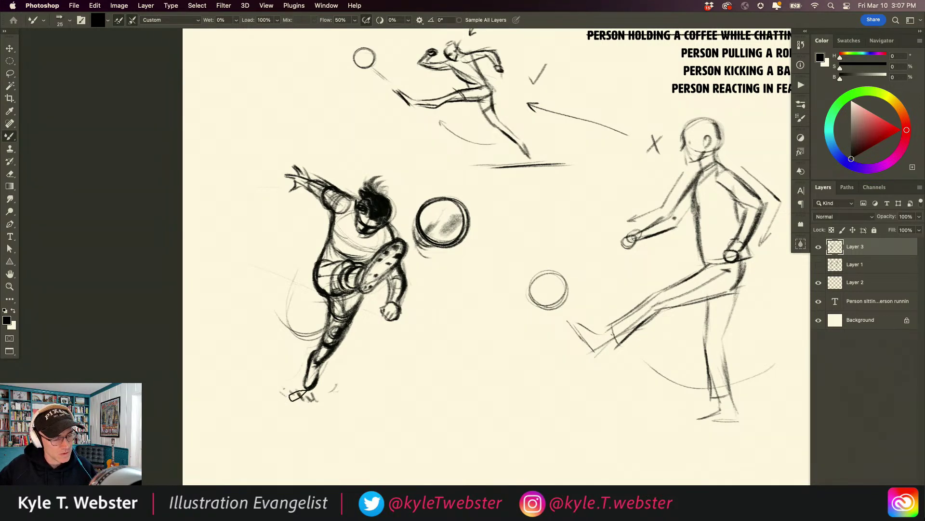
drag(325, 404, 345, 399)
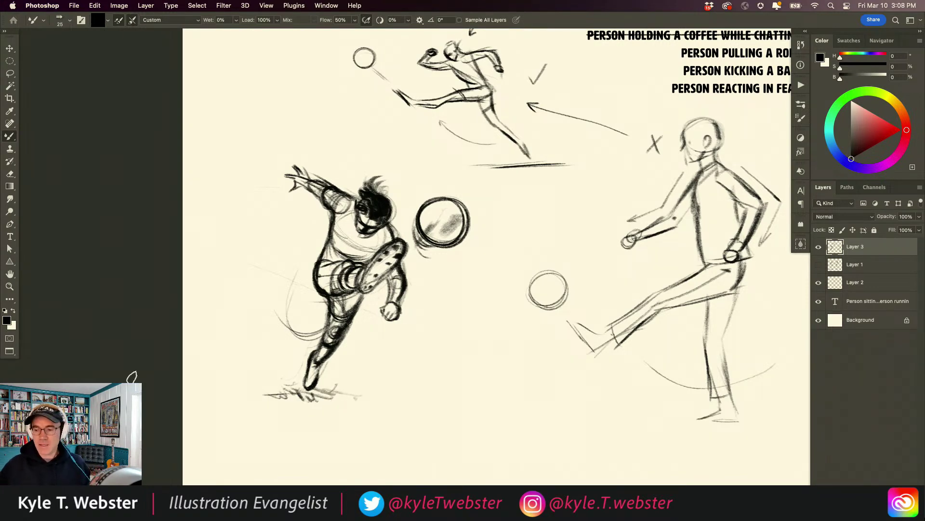
Lighten and rework the front-view kicker's face, and clean up stray construction lines around the sleeve and torso.
alt+click(291, 298)
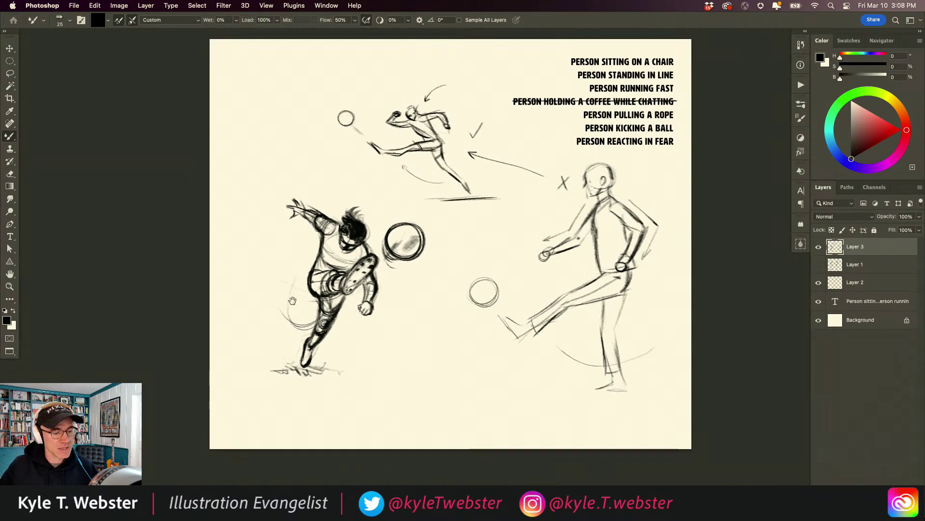
click(291, 312)
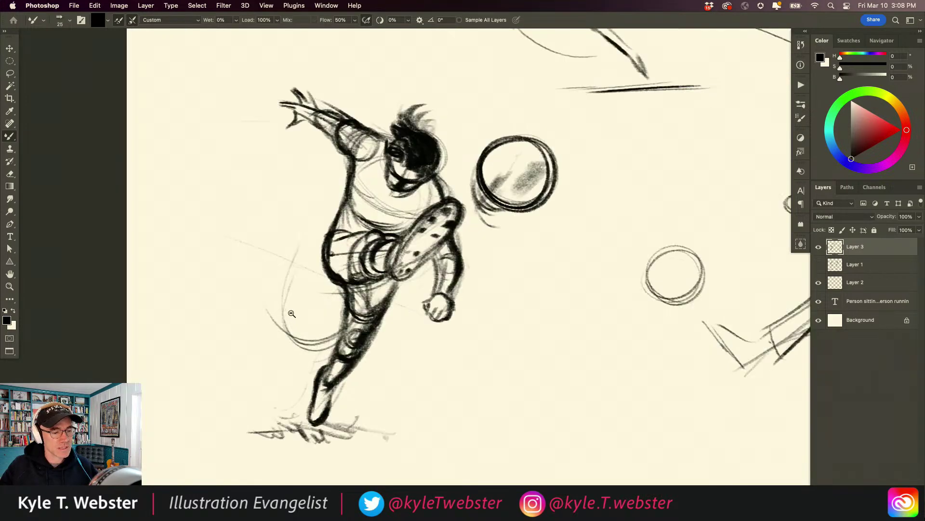
scroll(292, 313, up, 3)
mouse_move(390, 200)
mouse_down()
mouse_move(397, 212)
mouse_move(384, 208)
mouse_move(399, 217)
mouse_move(380, 186)
mouse_up()
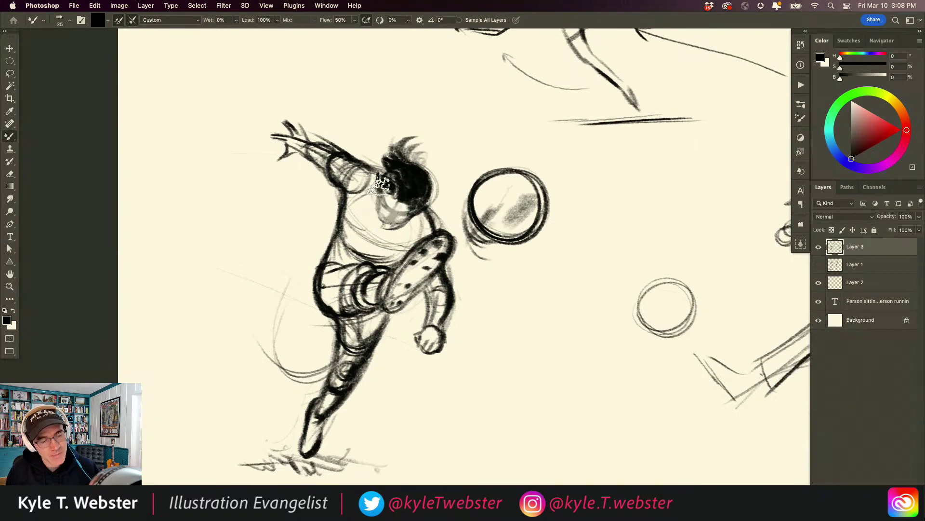
click(386, 193)
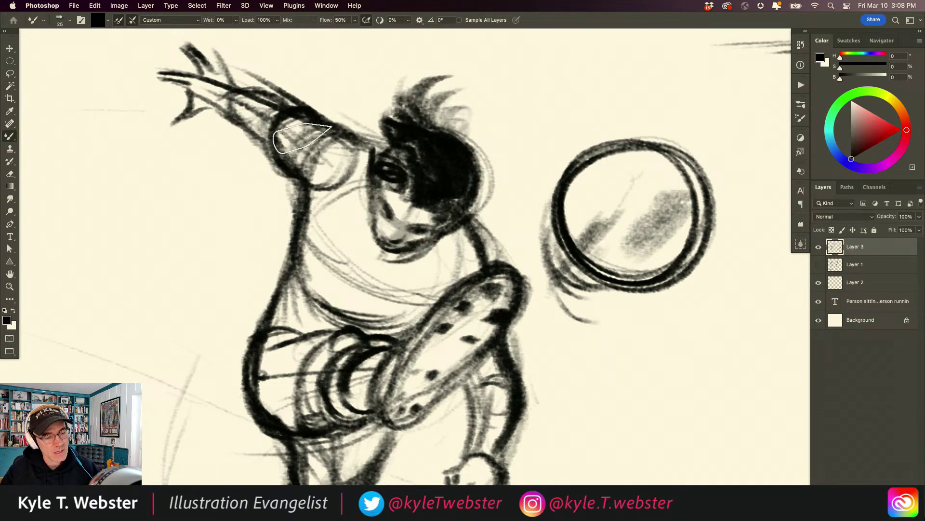
mouse_move(284, 214)
mouse_down()
mouse_move(308, 159)
mouse_move(338, 144)
mouse_move(270, 118)
mouse_up()
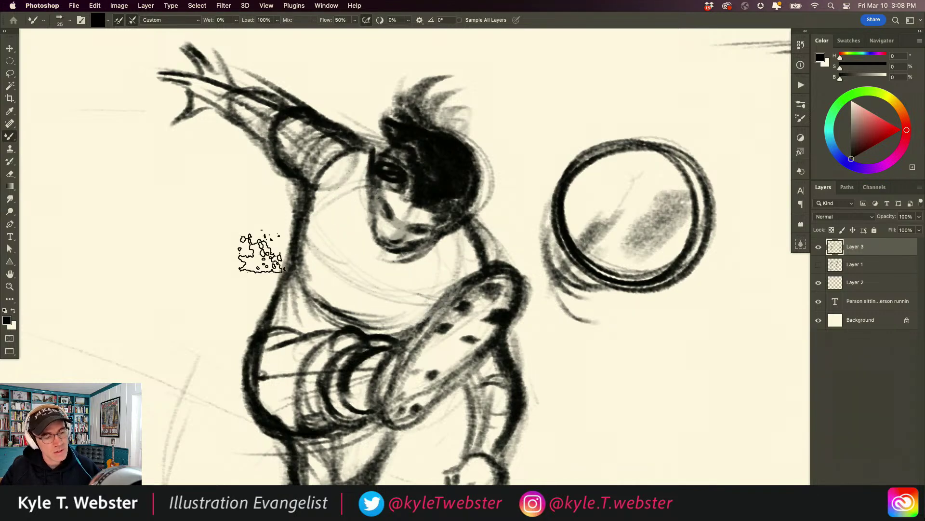
scroll(261, 251, down, 5)
scroll(222, 119, up, 3)
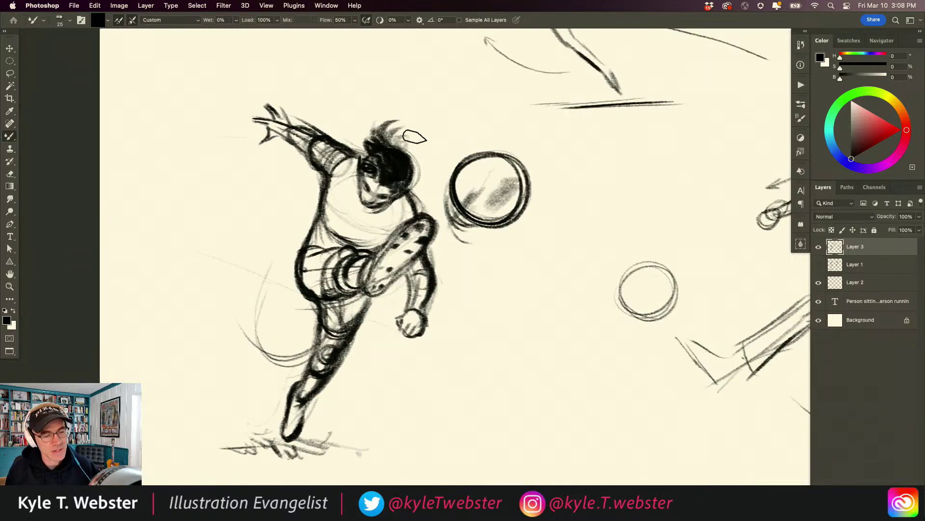
Draw direction arrows around the front-view kicker's outstretched arm, head and supporting leg, plus a long diagonal arrow behind the body.
mouse_move(422, 126)
mouse_down()
mouse_move(434, 150)
mouse_move(437, 142)
mouse_move(415, 179)
mouse_up()
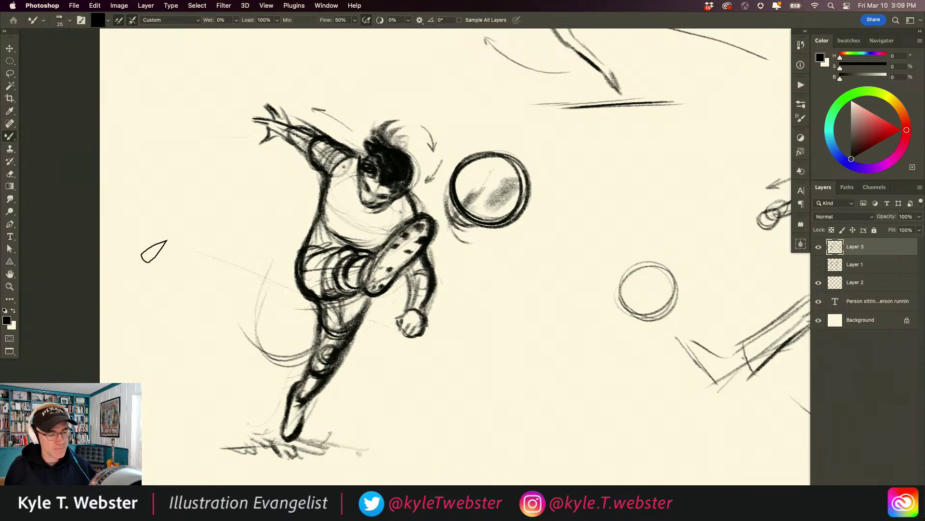
drag(369, 342, 342, 388)
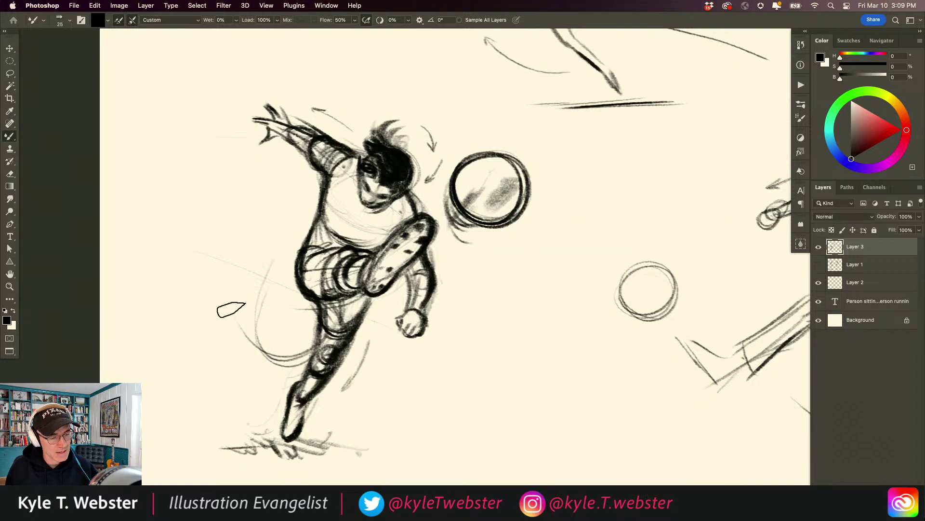
drag(169, 384, 263, 206)
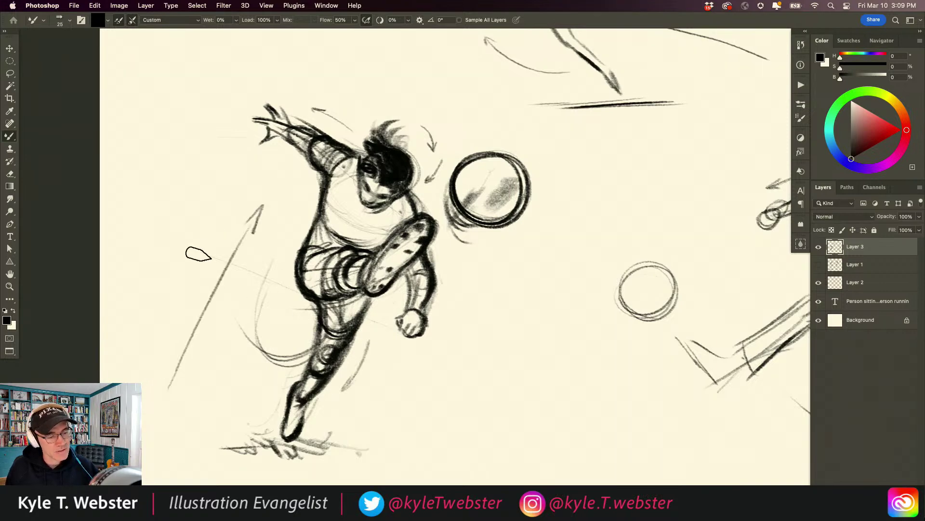
drag(273, 159, 303, 182)
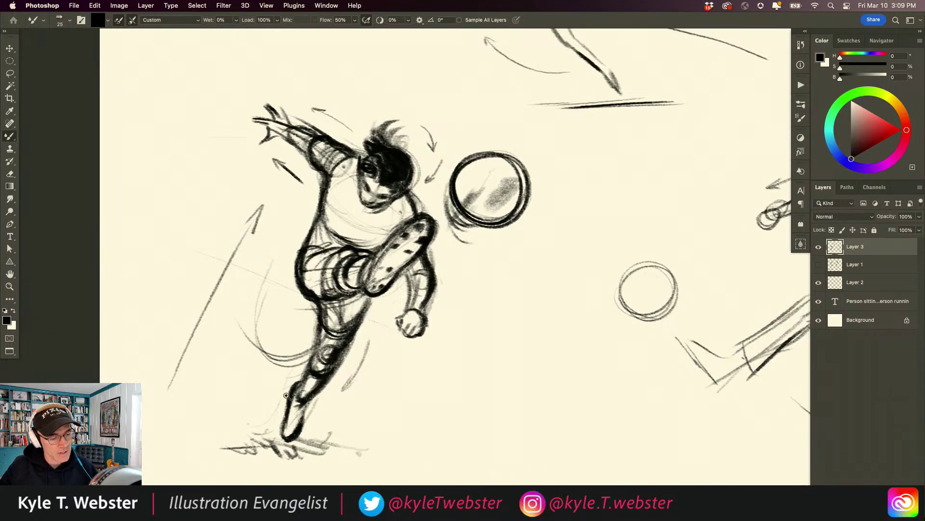
Add two curved arrows and a rising diagonal arrow below the large ball, and strike out "PERSON KICKING A BALL" on Layer 2.
drag(286, 400, 193, 372)
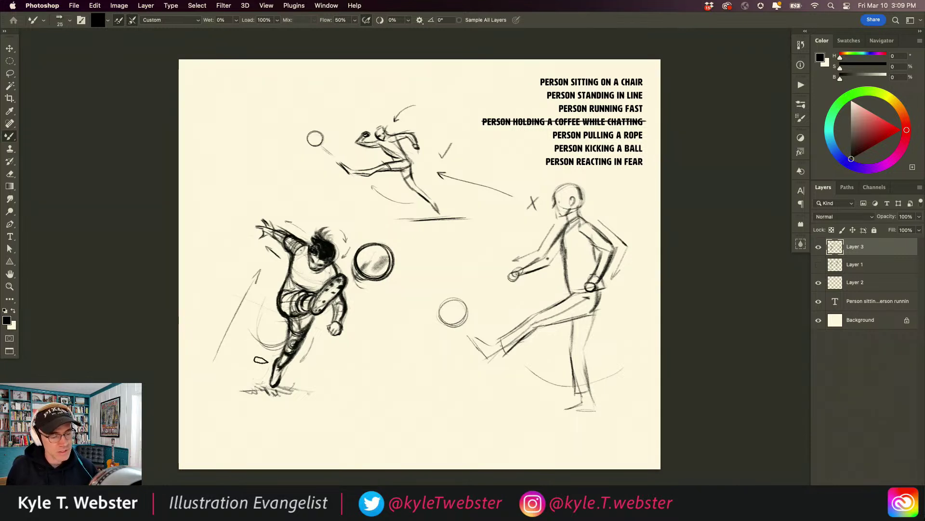
mouse_move(360, 298)
mouse_down()
mouse_move(384, 300)
mouse_move(373, 328)
mouse_up()
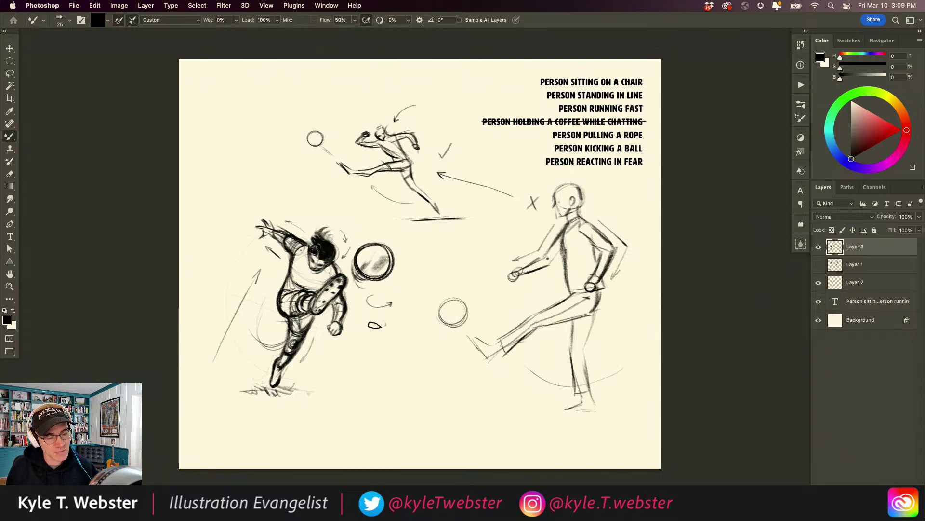
drag(352, 406, 393, 347)
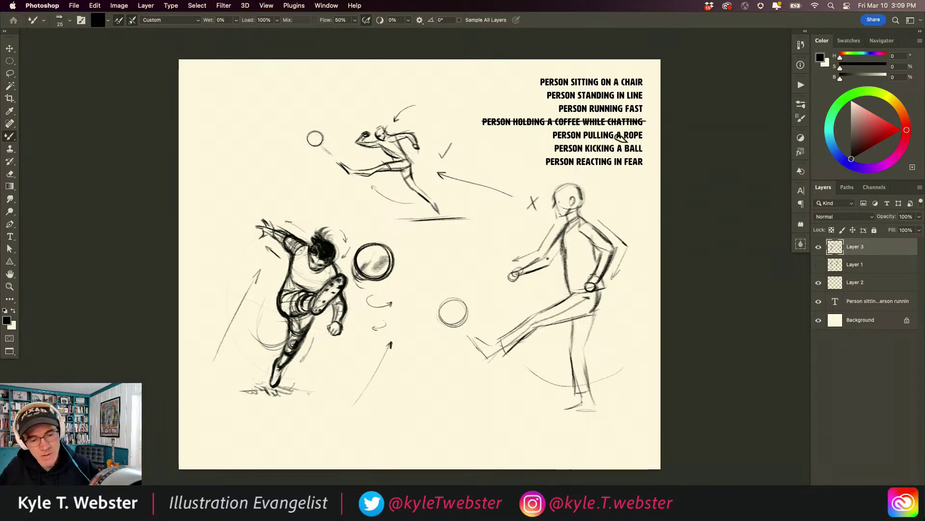
key(alt+bracketleft)
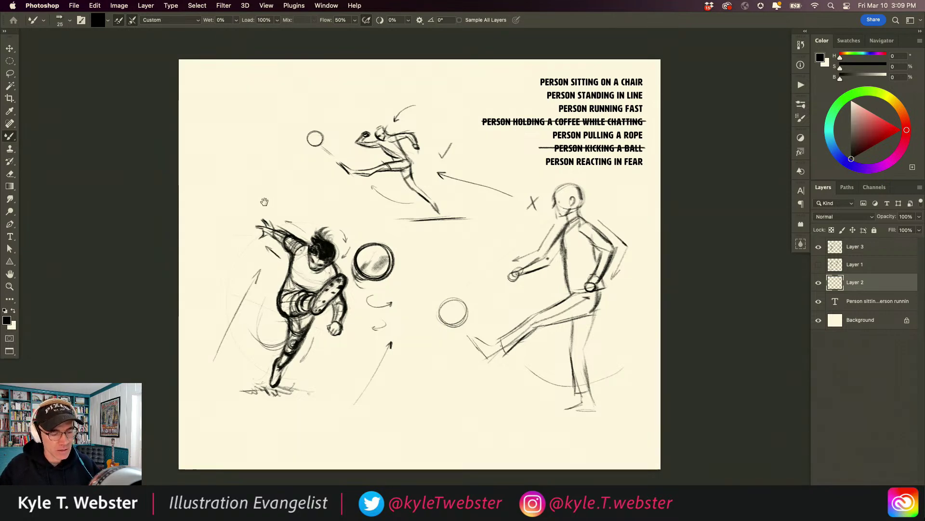
Draw a horizontal cylinder with an elliptical open end in the empty space below the kicking figures.
click(341, 398)
drag(345, 425, 266, 318)
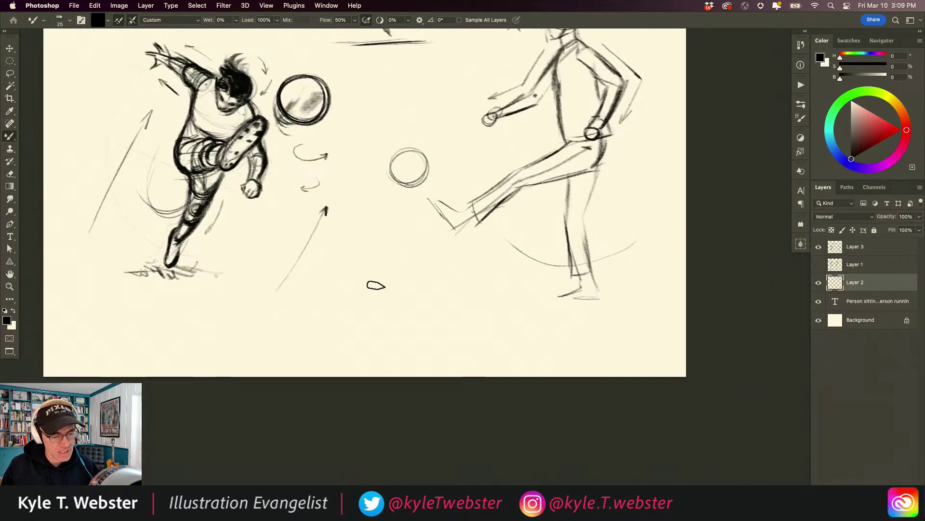
drag(432, 281, 427, 285)
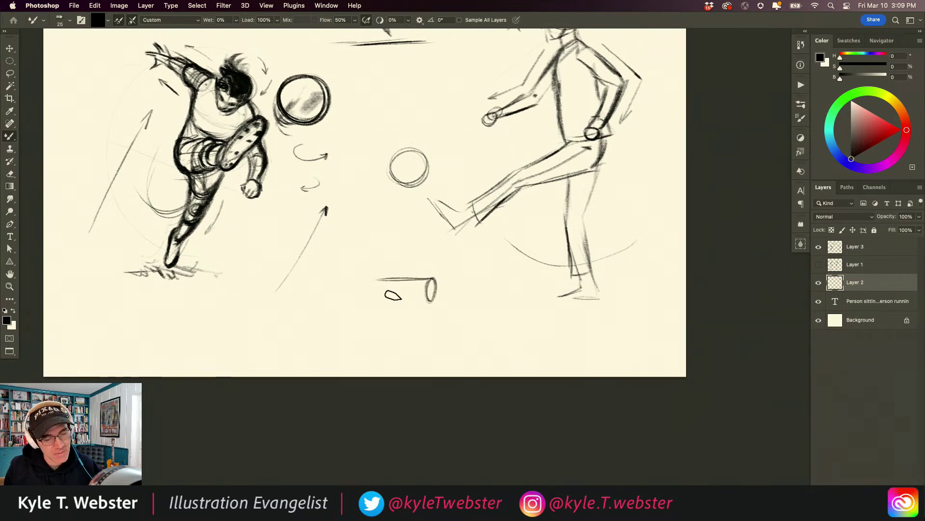
mouse_move(381, 298)
mouse_down()
mouse_move(420, 302)
mouse_move(385, 297)
mouse_move(399, 301)
mouse_move(384, 279)
mouse_move(379, 298)
mouse_up()
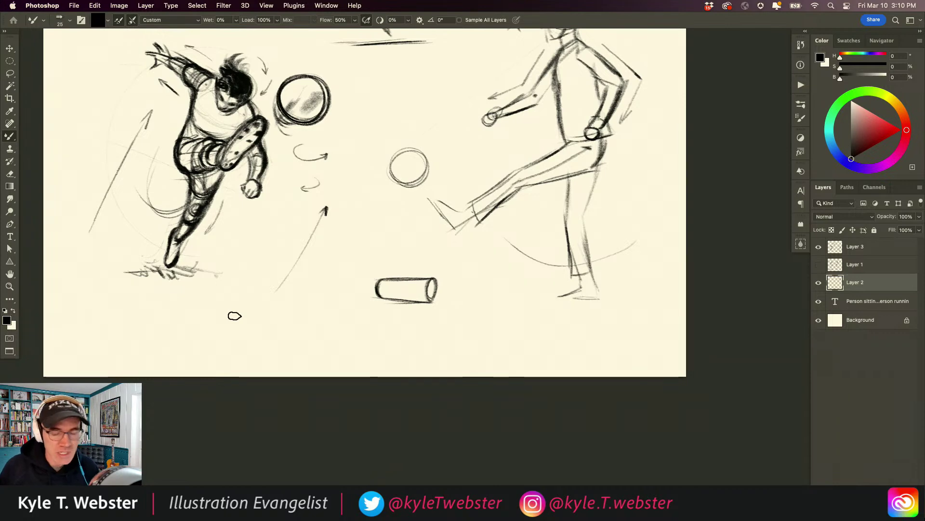
scroll(374, 310, up, 5)
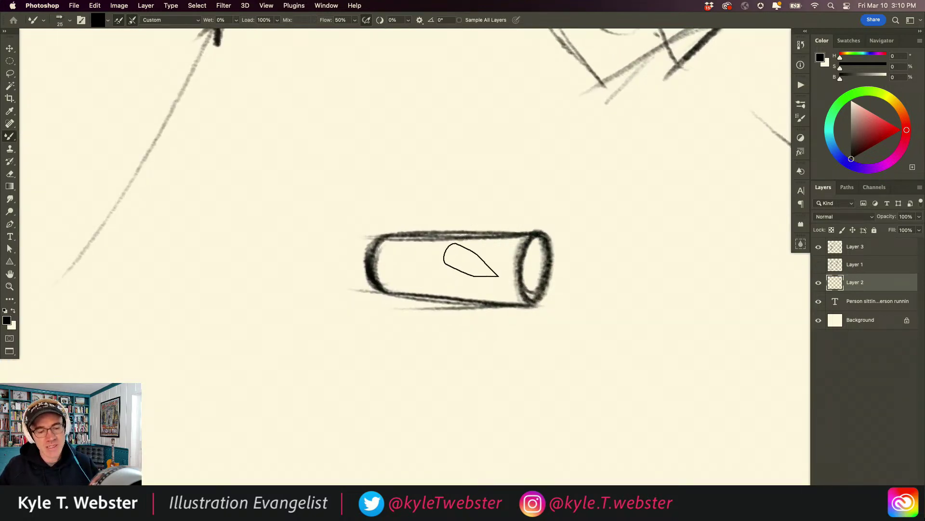
Extend the cylinder into a simplified leg with a knee ball, a tapering lower-leg cylinder and a larger hip ball.
scroll(422, 323, down, 3)
mouse_move(399, 320)
mouse_down()
mouse_move(436, 307)
mouse_move(444, 287)
mouse_up()
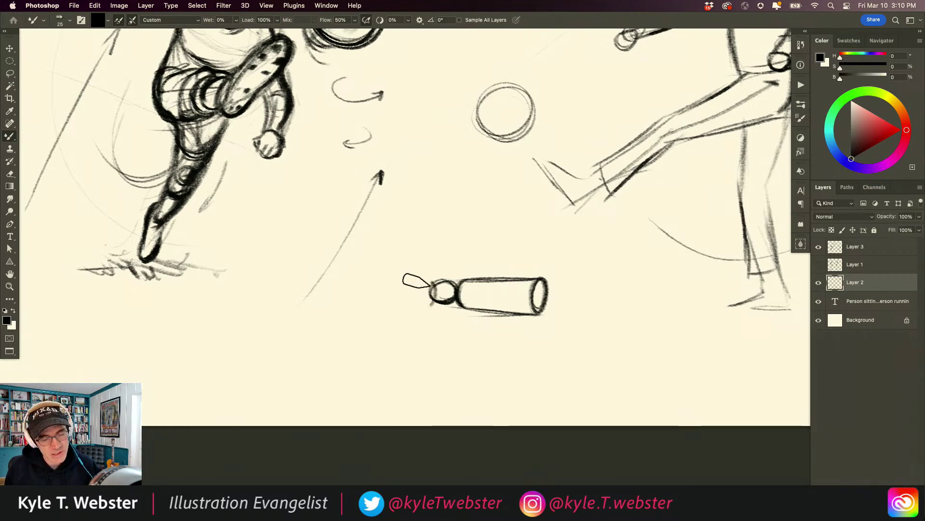
drag(428, 279, 362, 288)
mouse_move(429, 304)
mouse_down()
mouse_move(366, 306)
mouse_move(359, 290)
mouse_up()
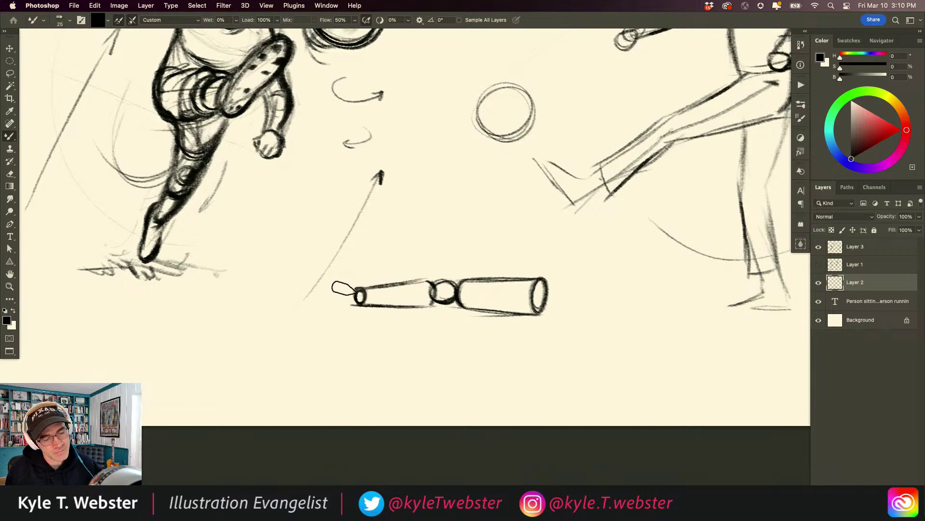
drag(410, 282, 362, 289)
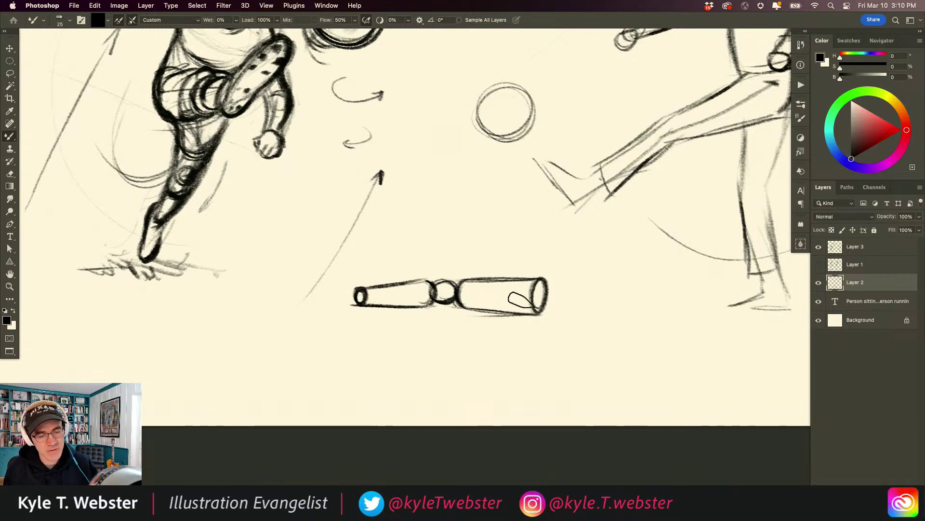
mouse_move(540, 287)
mouse_down()
mouse_move(575, 303)
mouse_move(561, 321)
mouse_move(544, 294)
mouse_move(558, 284)
mouse_move(577, 311)
mouse_move(555, 318)
mouse_move(553, 289)
mouse_move(567, 287)
mouse_move(539, 311)
mouse_up()
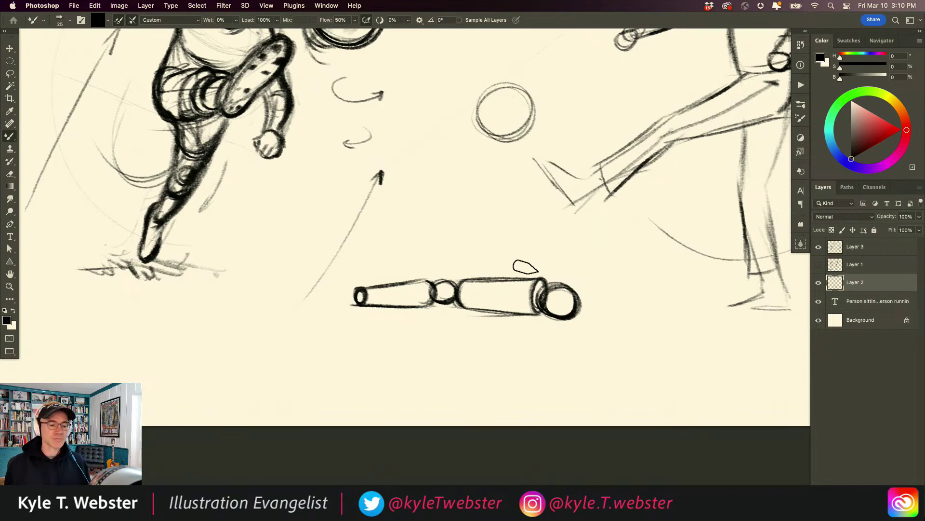
Lasso the simplified leg, rotate it upright with the hip ball at the top, and move it higher on the page.
key(l)
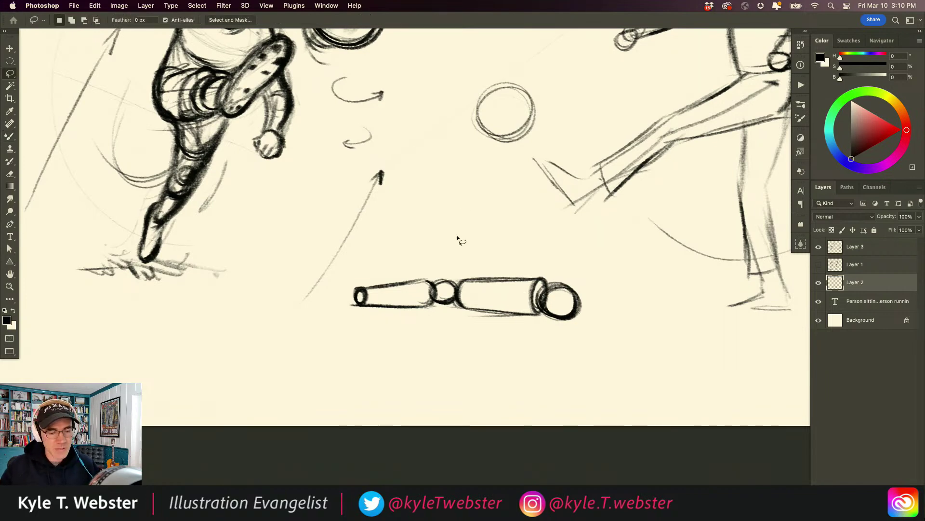
mouse_move(385, 263)
mouse_down()
mouse_move(595, 334)
mouse_move(376, 250)
mouse_up()
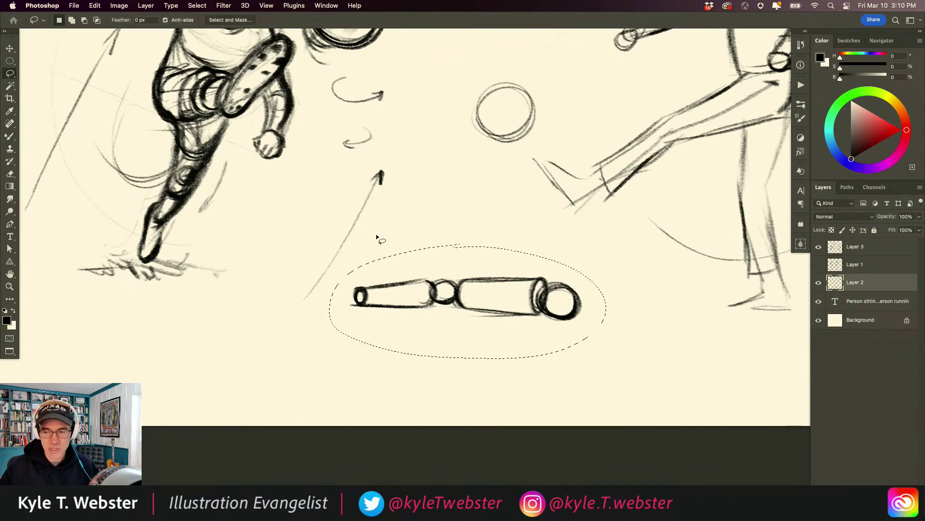
key(super+t)
drag(409, 214, 378, 354)
drag(451, 295, 416, 253)
key(Return)
key(super+d)
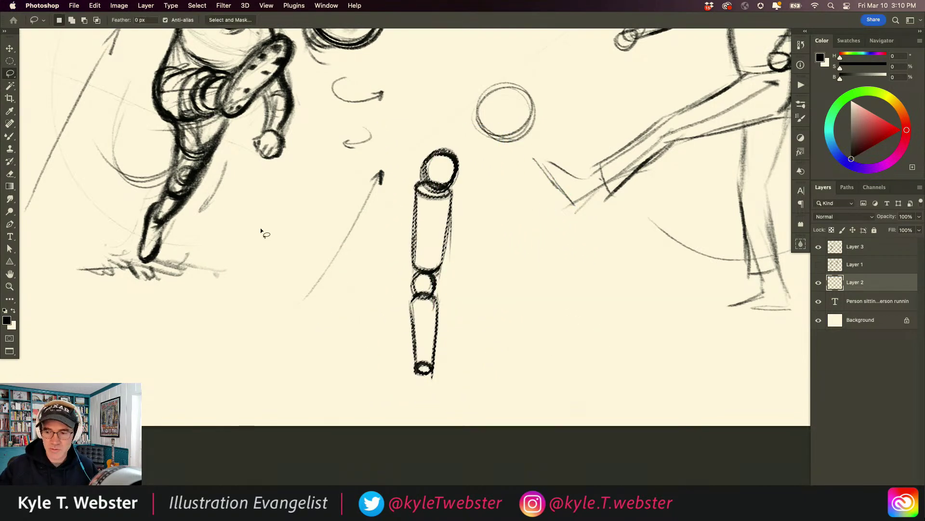
Reinforce the upright leg's hip and knee balls and shade the balls and both cylinders to show volume.
key(b)
mouse_move(413, 149)
mouse_down()
mouse_move(459, 182)
mouse_move(414, 180)
mouse_up()
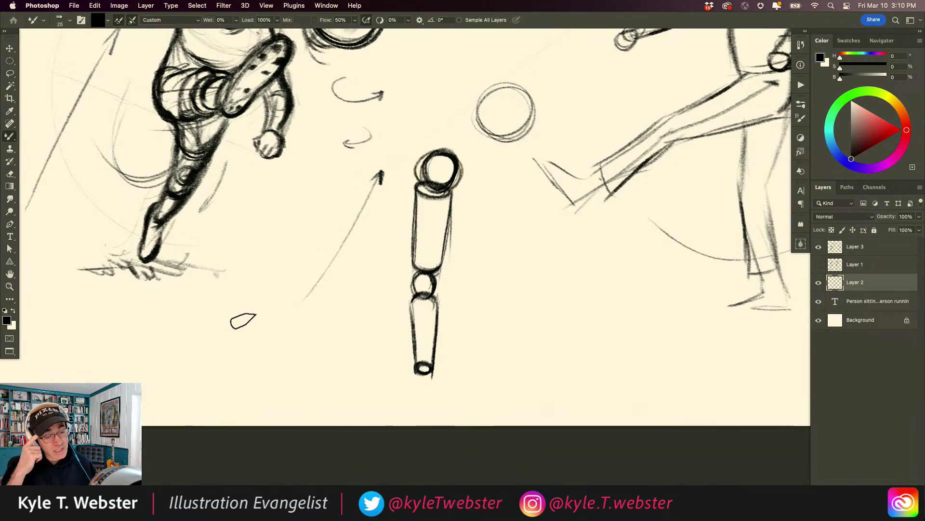
drag(409, 288, 436, 300)
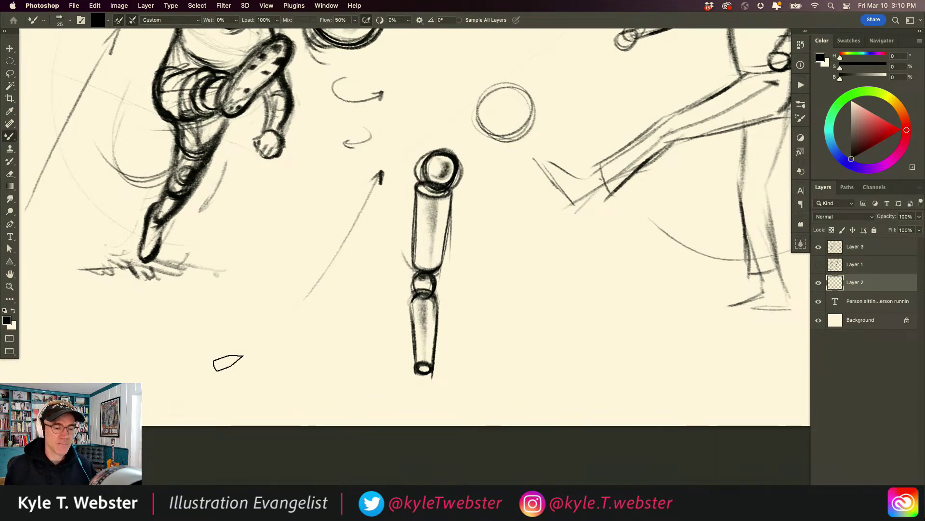
key(l)
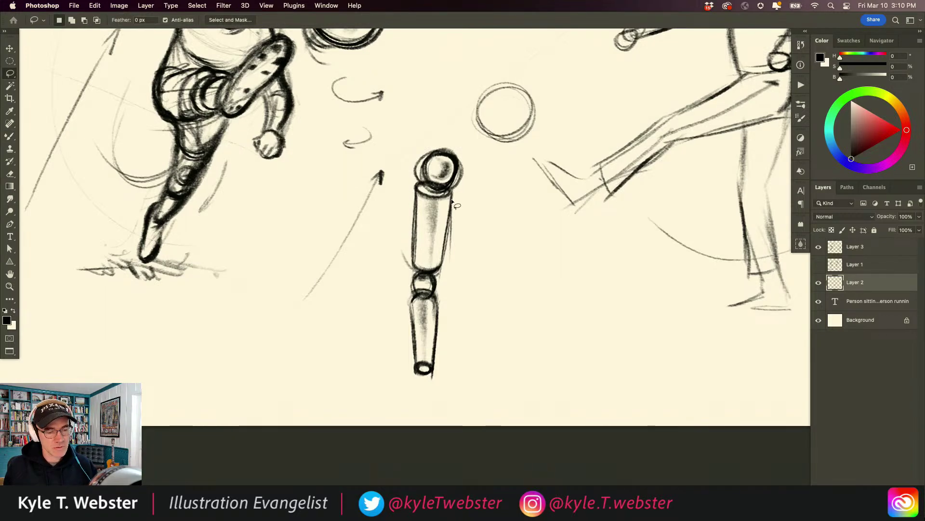
mouse_move(444, 186)
mouse_down()
mouse_move(389, 251)
mouse_move(476, 233)
mouse_up()
key(super+d)
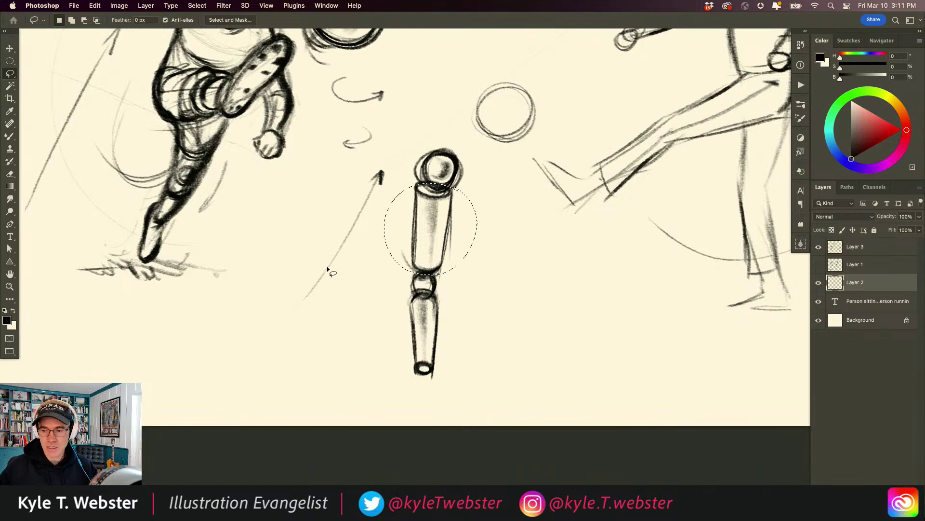
Draw a tilted cylinder beside the upright leg and fill its open lower end with dark shading.
key(b)
drag(354, 268, 219, 271)
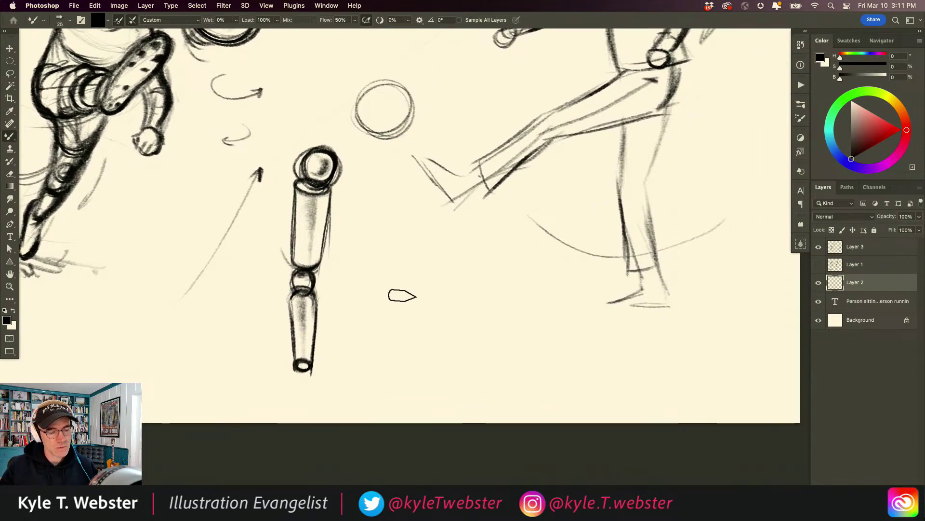
mouse_move(405, 299)
mouse_down()
mouse_move(420, 312)
mouse_move(403, 311)
mouse_move(396, 297)
mouse_move(424, 297)
mouse_move(444, 244)
mouse_move(403, 249)
mouse_move(424, 236)
mouse_move(407, 247)
mouse_move(394, 295)
mouse_up()
drag(407, 245, 393, 298)
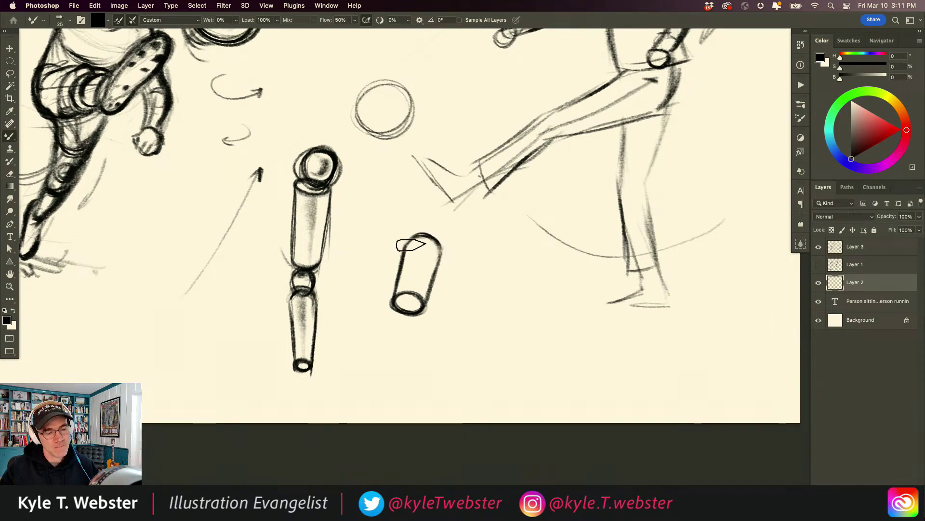
mouse_move(408, 324)
mouse_down()
mouse_move(405, 296)
mouse_move(399, 303)
mouse_move(399, 318)
mouse_up()
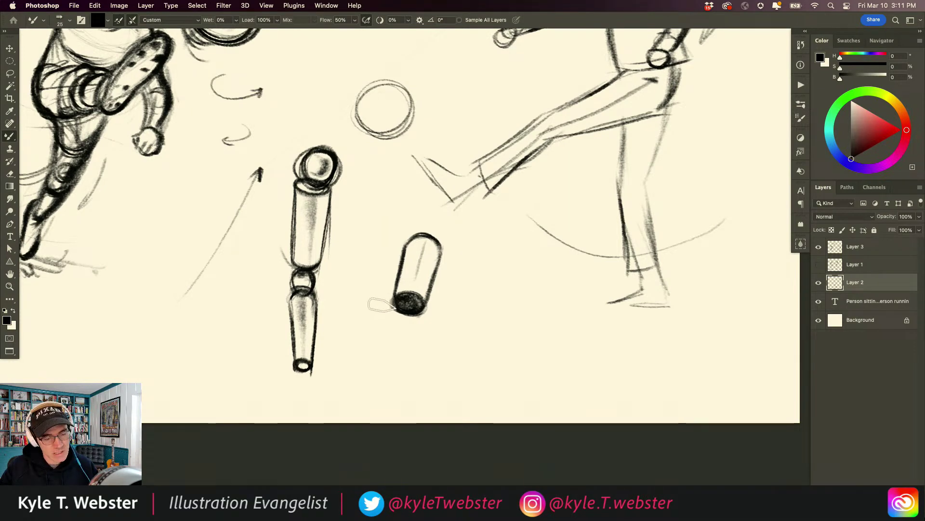
Draw a smaller, more foreshortened cylinder beside the first one and darken its open end.
drag(328, 271, 276, 235)
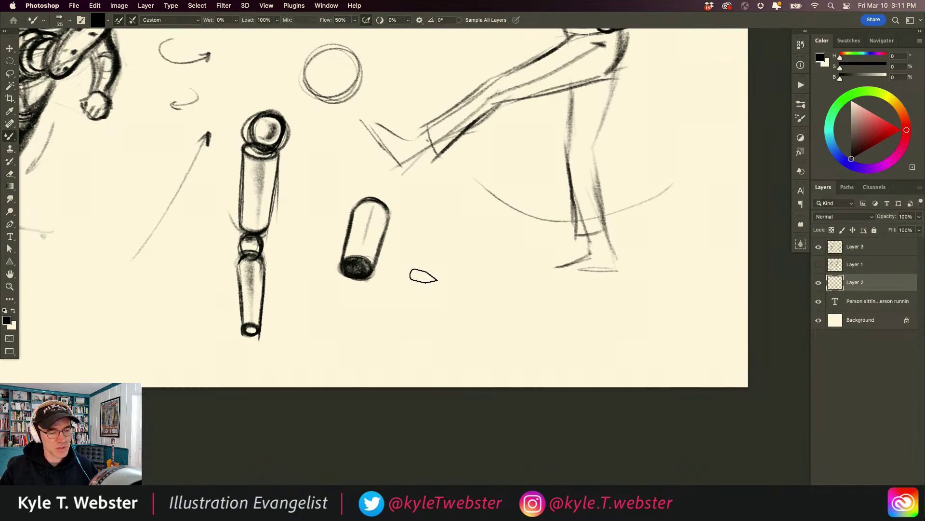
drag(433, 262, 421, 272)
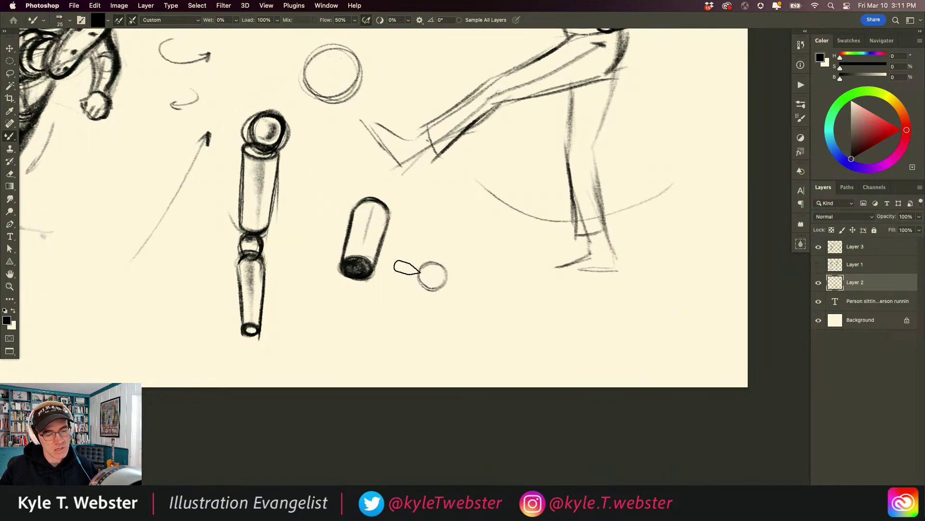
drag(453, 253, 443, 282)
drag(440, 247, 421, 260)
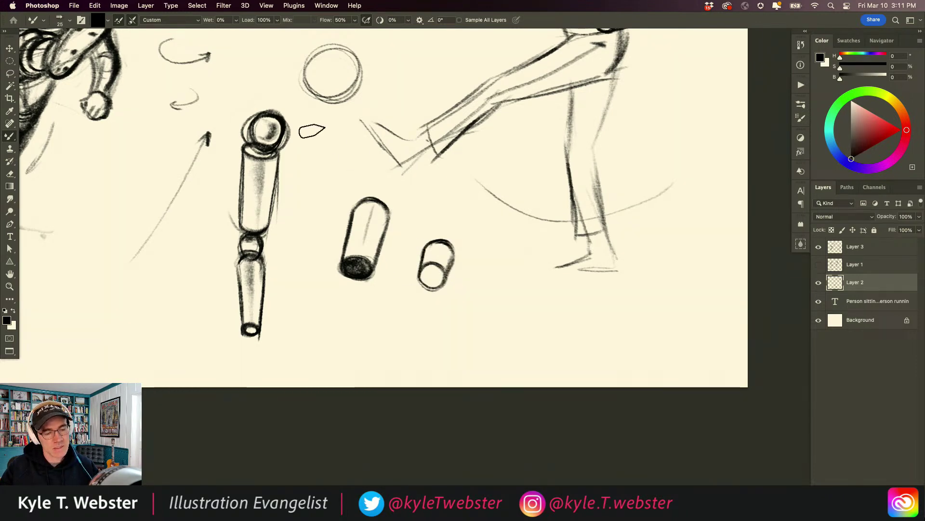
mouse_move(423, 273)
mouse_down()
mouse_move(444, 266)
mouse_move(442, 286)
mouse_move(423, 270)
mouse_up()
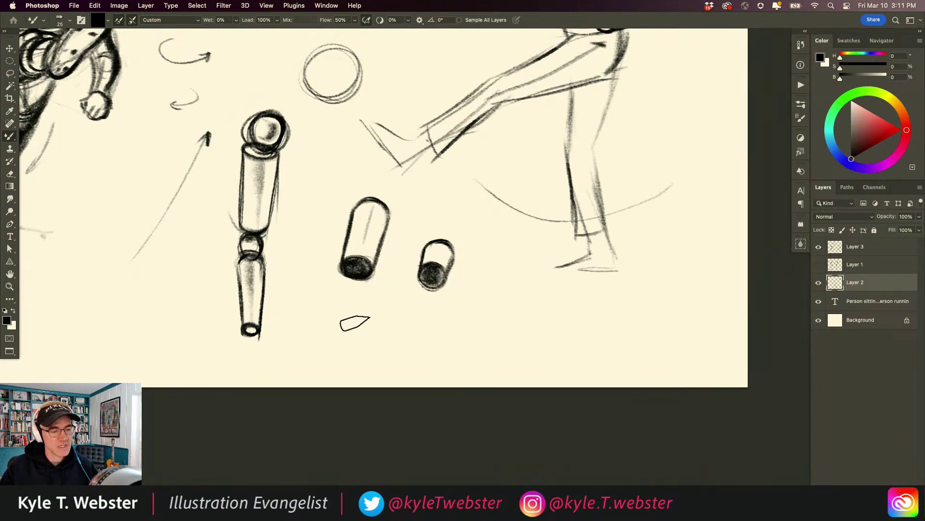
Draw an end-on cylinder as a dark-filled circle below the pair, and add small arrows pointing at the two tilted cylinders.
mouse_move(380, 332)
mouse_down()
mouse_move(409, 315)
mouse_move(382, 332)
mouse_move(380, 320)
mouse_move(380, 337)
mouse_move(396, 322)
mouse_move(393, 333)
mouse_up()
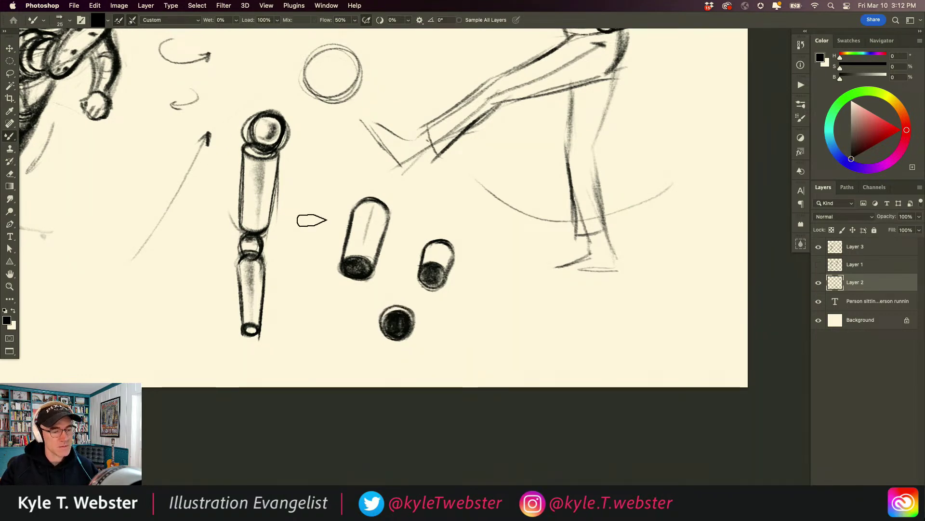
drag(314, 214, 333, 227)
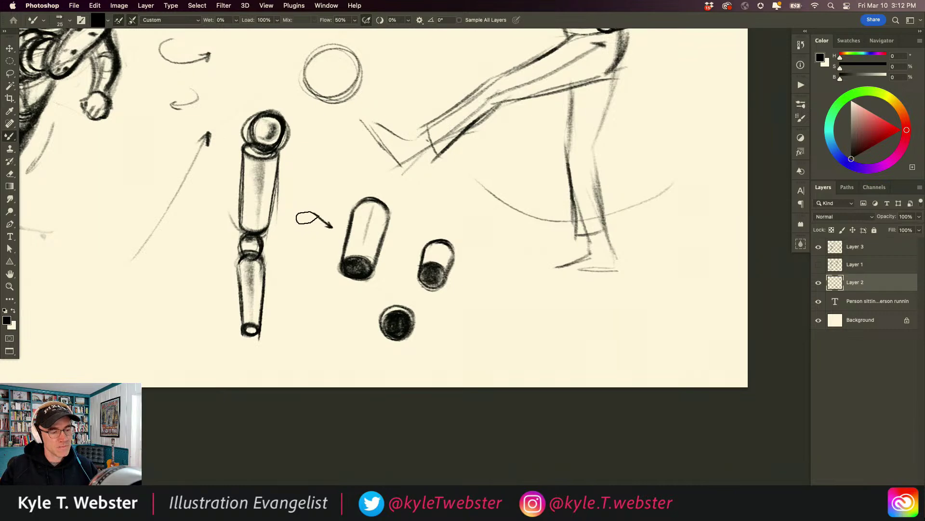
drag(394, 247, 408, 257)
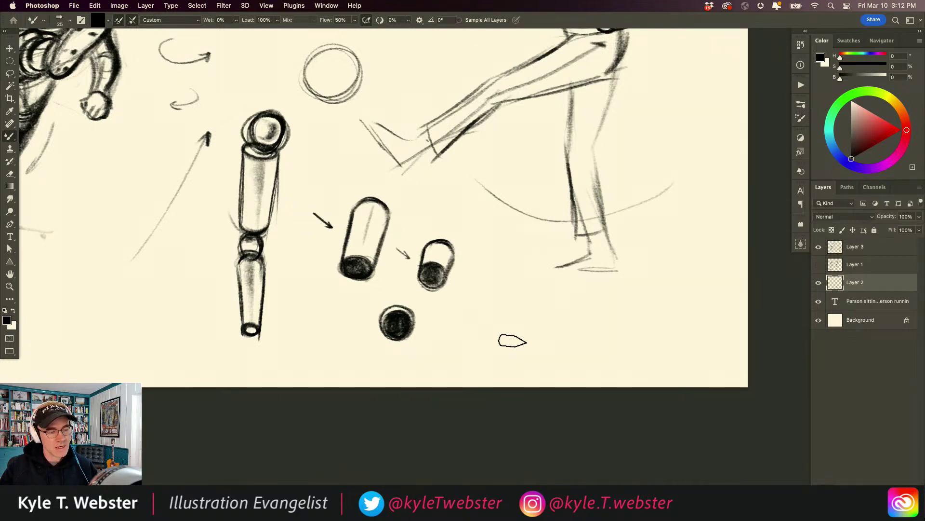
Draw a tapered side-view cylinder with an eye and arrow facing its narrow end, and extend a long horizontal sight line through it.
scroll(506, 341, right, 3)
mouse_move(412, 310)
mouse_down()
mouse_move(464, 304)
mouse_move(466, 326)
mouse_move(408, 327)
mouse_up()
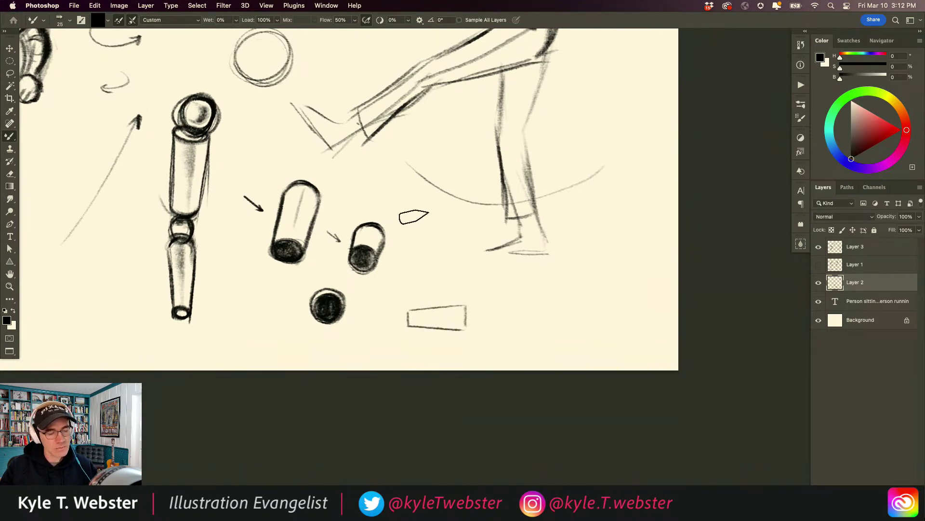
mouse_move(397, 316)
mouse_down()
mouse_move(355, 313)
mouse_move(362, 317)
mouse_up()
key(super+z)
key(super+z)
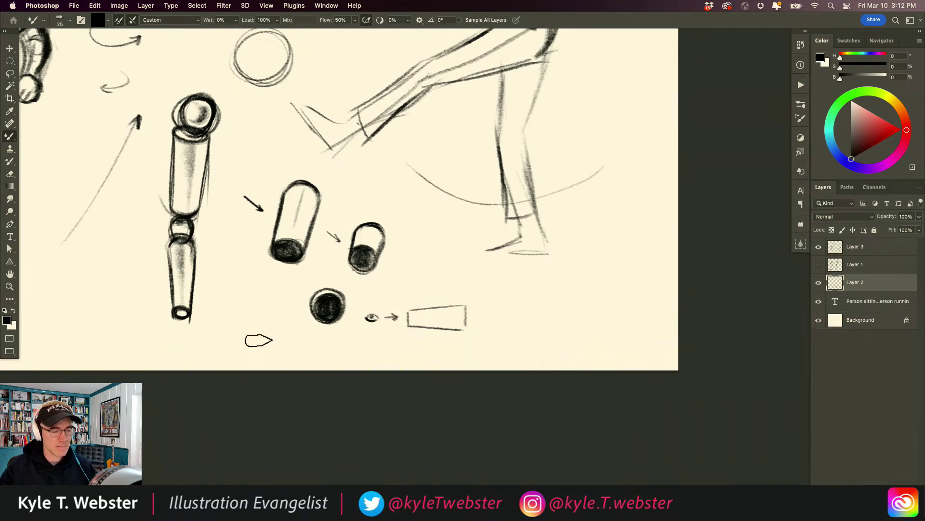
drag(467, 316, 645, 315)
scroll(282, 197, down, 2)
scroll(282, 197, right, 3)
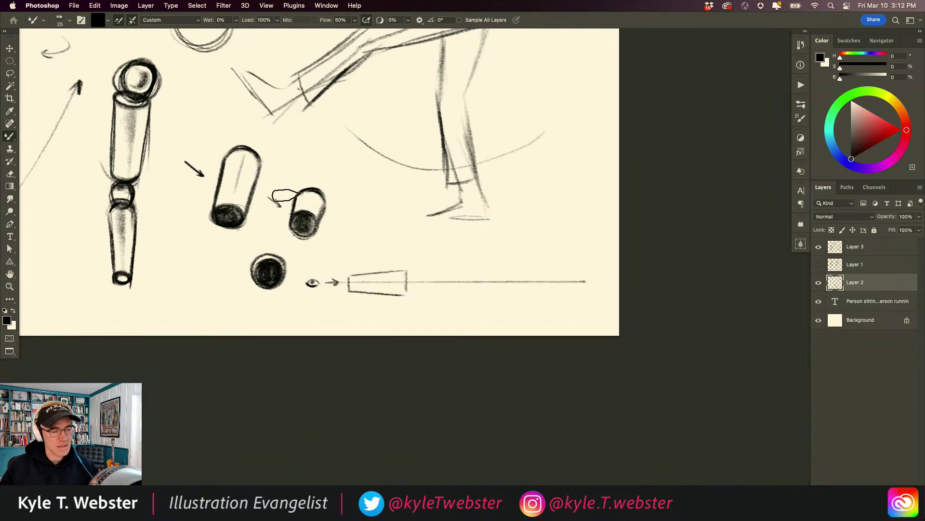
Add a downward arrow above the short cylinder, label the three views A, B and C, and mark the side view C.
drag(313, 154, 310, 178)
drag(306, 168, 316, 168)
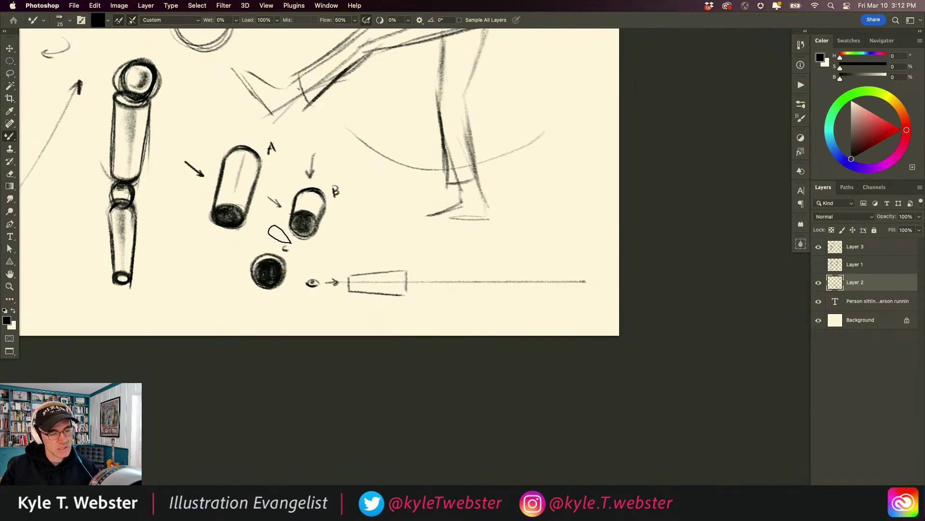
drag(392, 259, 391, 263)
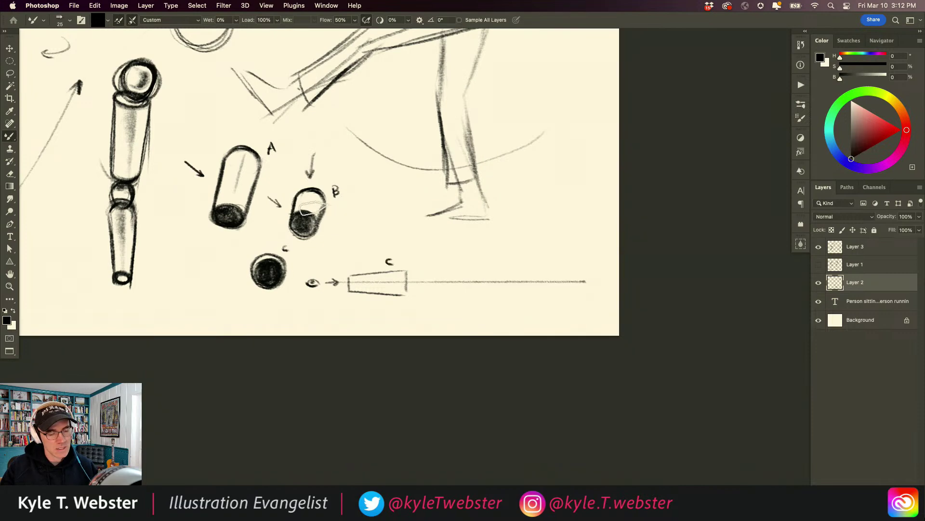
Draw two more side-view cylinders along the sight line, the first tilted slightly and the second more steeply.
mouse_move(478, 254)
mouse_down()
mouse_move(437, 275)
mouse_move(440, 289)
mouse_up()
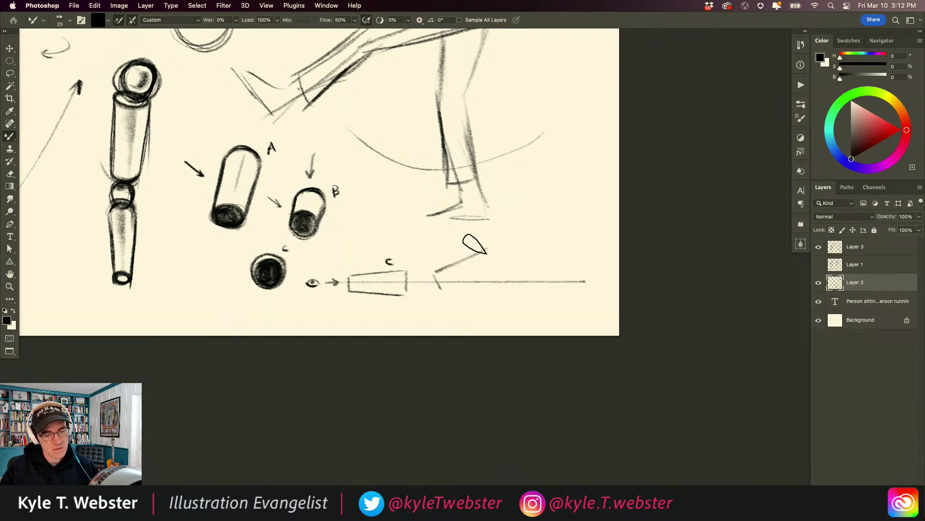
mouse_move(488, 248)
mouse_down()
mouse_move(503, 270)
mouse_move(442, 289)
mouse_up()
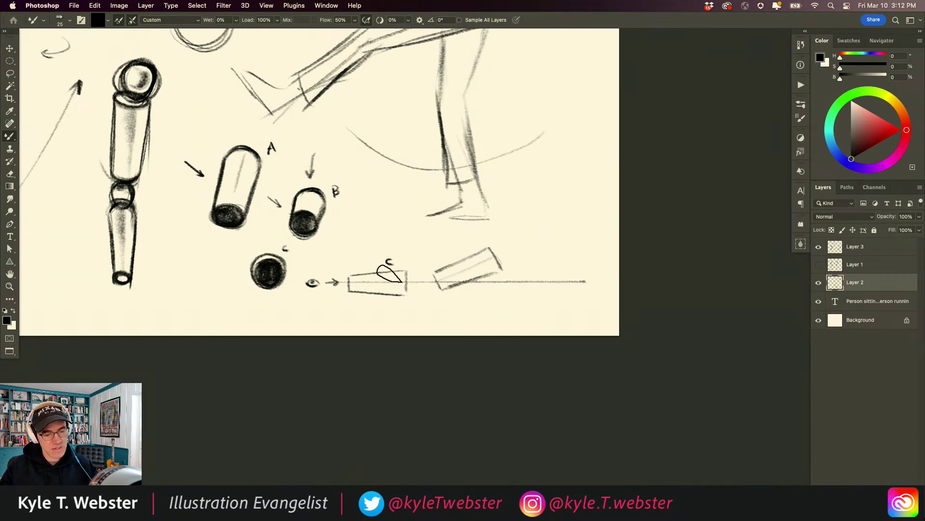
drag(561, 254, 520, 287)
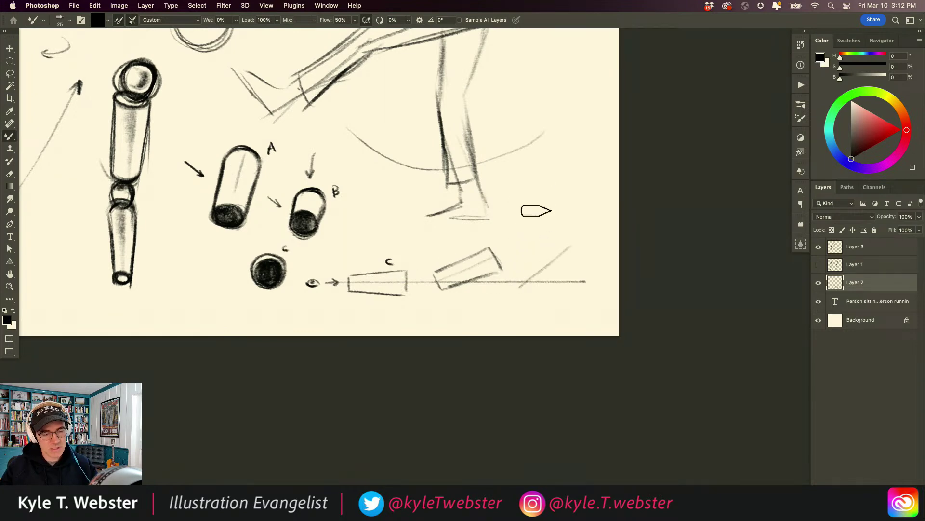
mouse_move(562, 238)
mouse_down()
mouse_move(579, 254)
mouse_move(522, 276)
mouse_up()
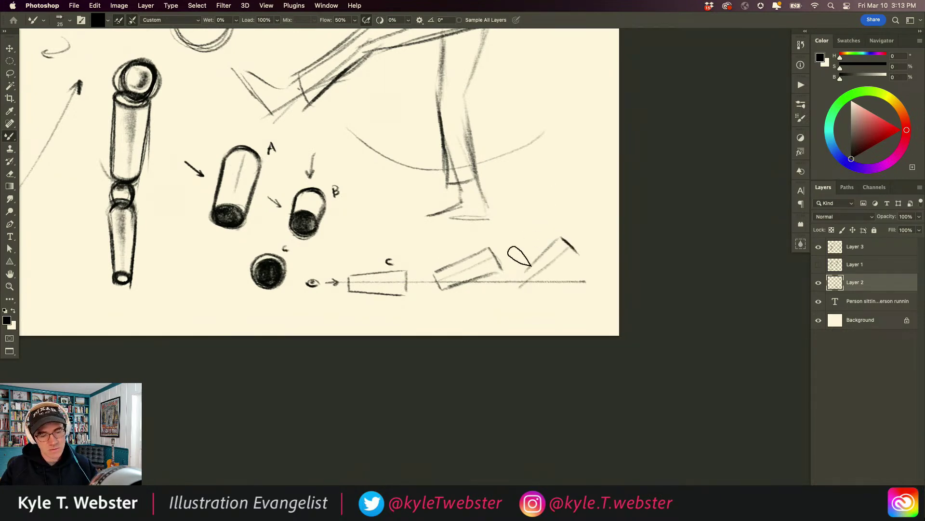
drag(579, 255, 527, 292)
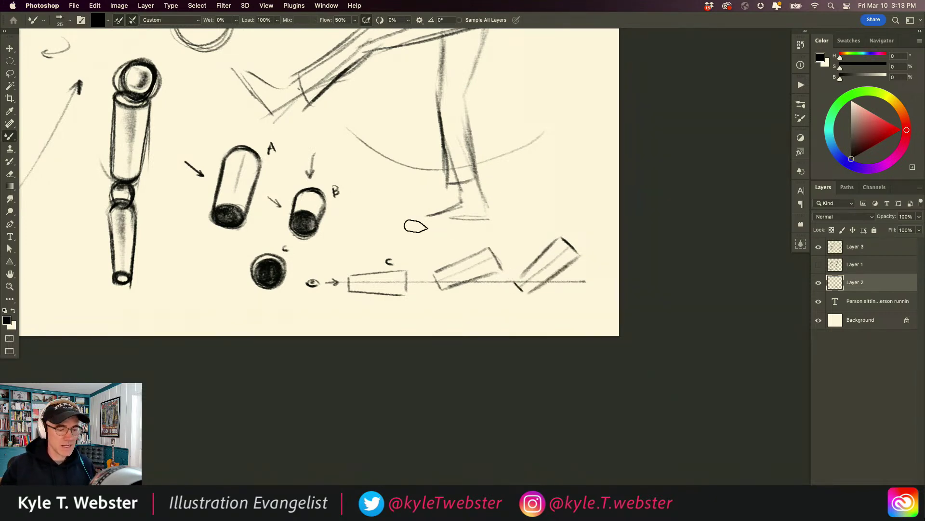
Draw a small arrow pointing at the upper-leg cylinder of the upright leg.
drag(422, 241, 391, 239)
drag(285, 261, 400, 287)
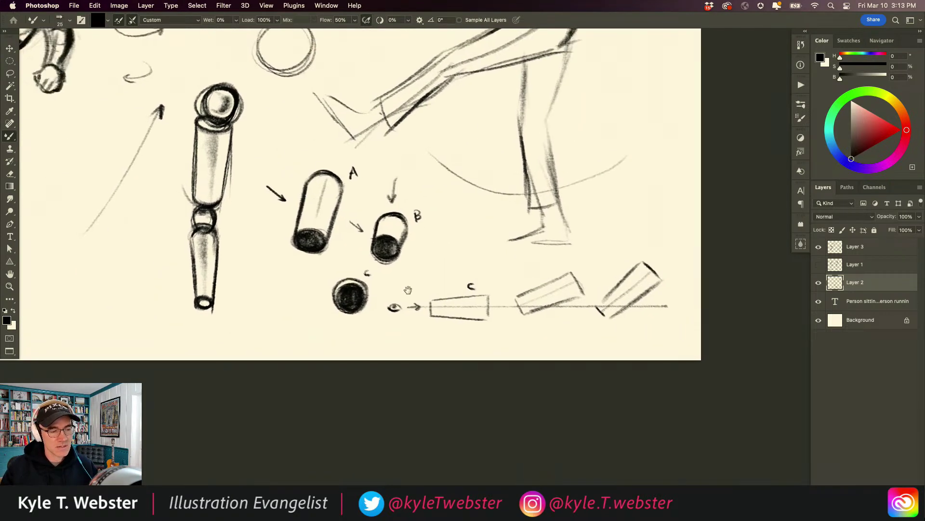
drag(164, 144, 178, 148)
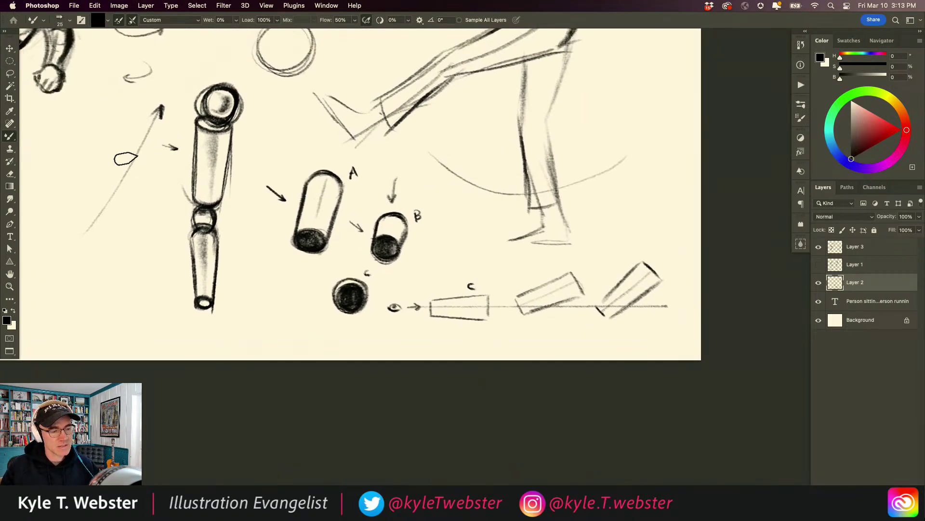
Check what Layer 2 contains by toggling its visibility, and hide Layer 3 with the kicking figures.
drag(255, 304, 349, 326)
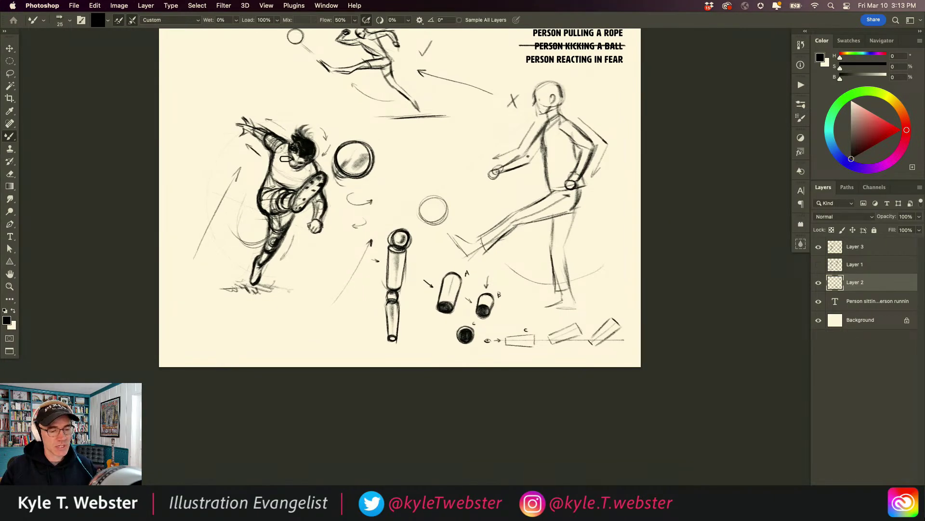
drag(347, 314, 331, 392)
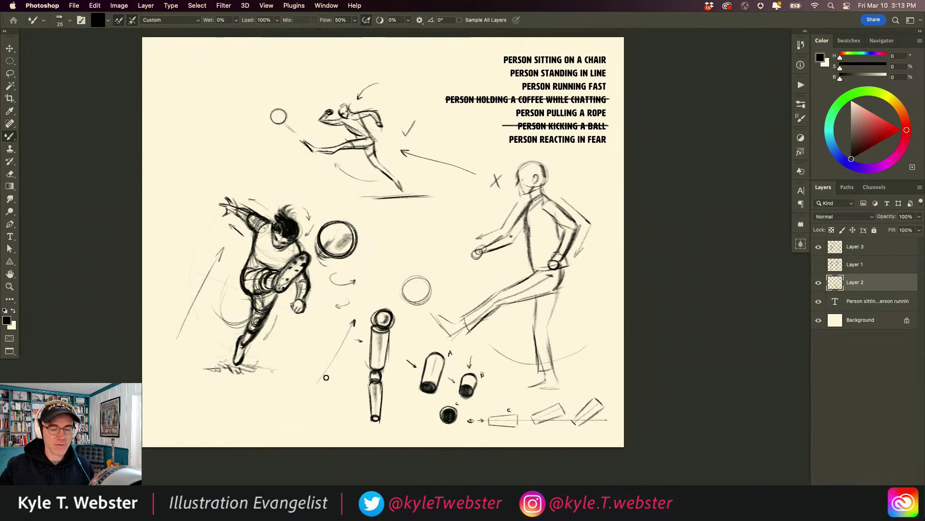
click(818, 284)
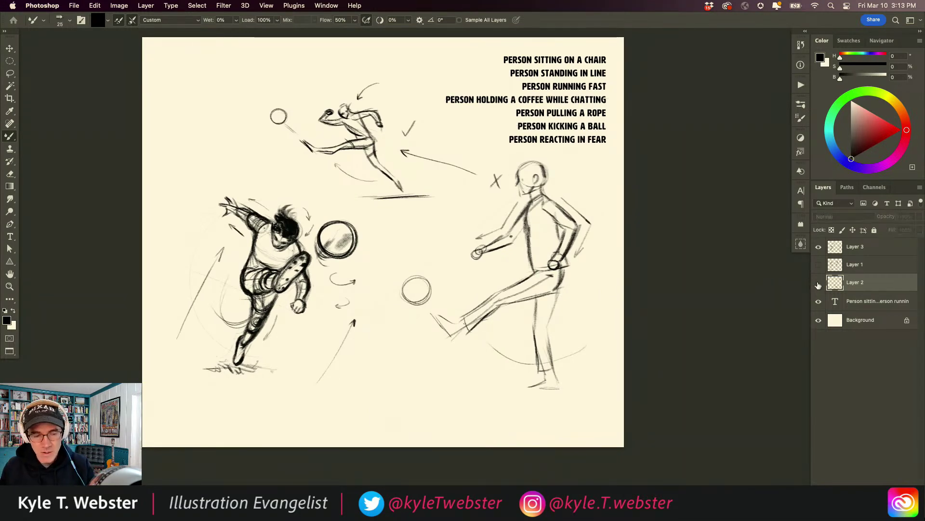
click(818, 285)
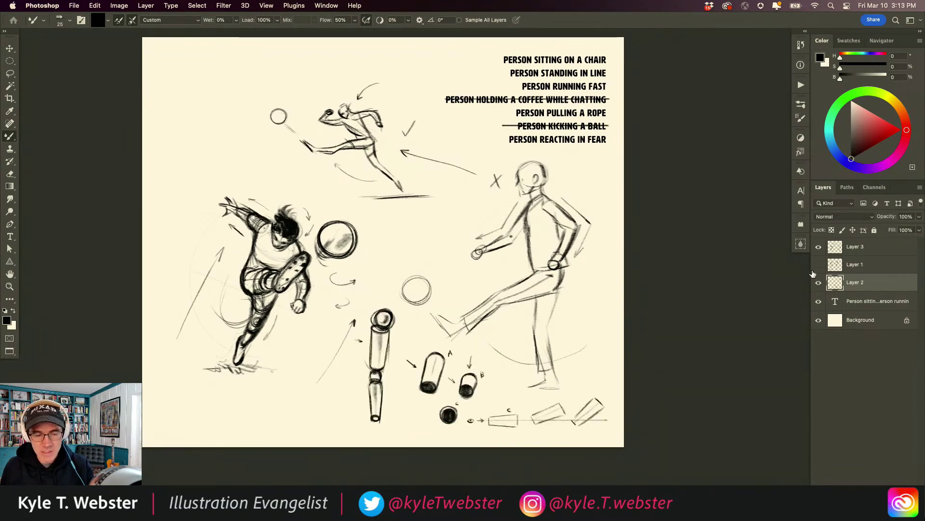
click(818, 247)
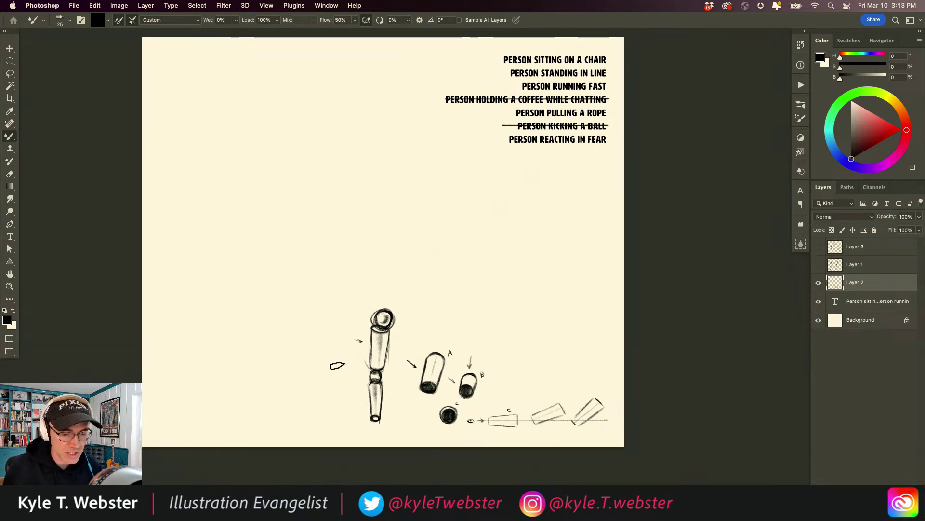
Lasso the leg and cylinder studies, copy them to a new layer, delete them from Layer 2 and hide the copy.
key(l)
mouse_move(465, 291)
mouse_down()
mouse_move(367, 279)
mouse_move(341, 422)
mouse_move(603, 458)
mouse_move(482, 295)
mouse_up()
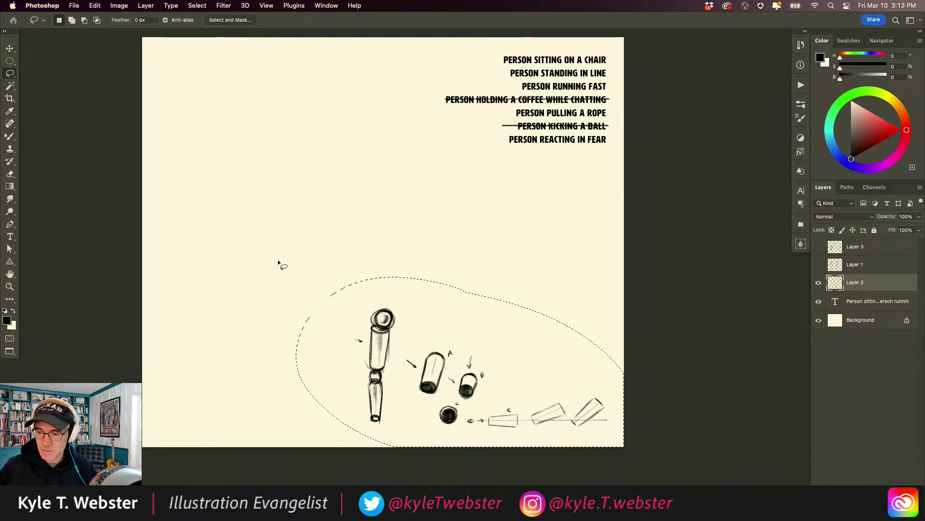
key(ctrl+j)
click(827, 300)
mouse_move(586, 279)
mouse_down()
mouse_move(513, 446)
mouse_move(621, 333)
mouse_up()
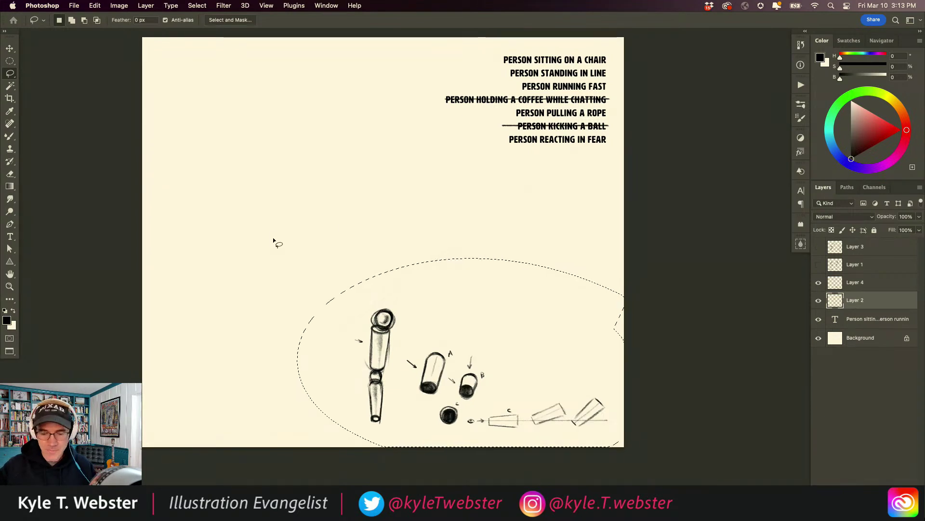
click(819, 301)
click(819, 300)
click(819, 283)
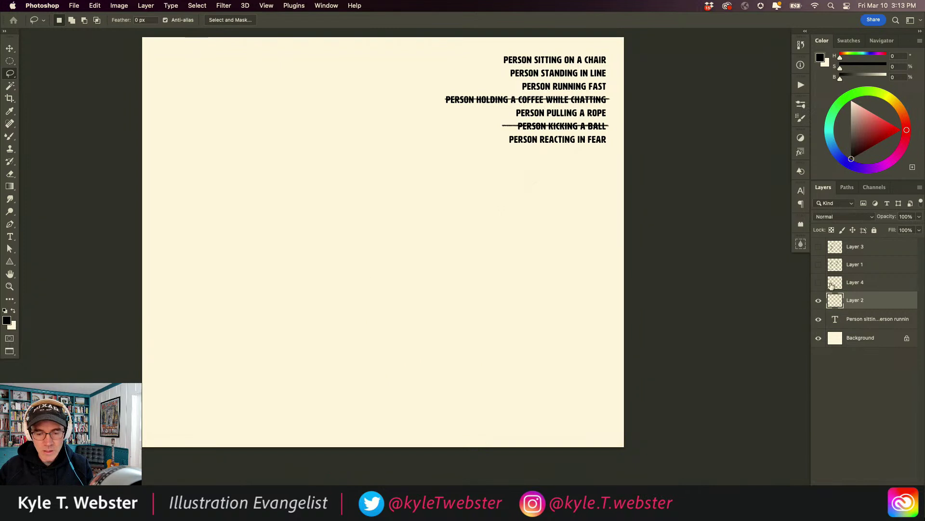
Add a new layer above Layer 3 and strike through PERSON REACTING IN FEAR in the pose list with the brush.
click(831, 285)
click(839, 246)
key(super+shift+alt+n)
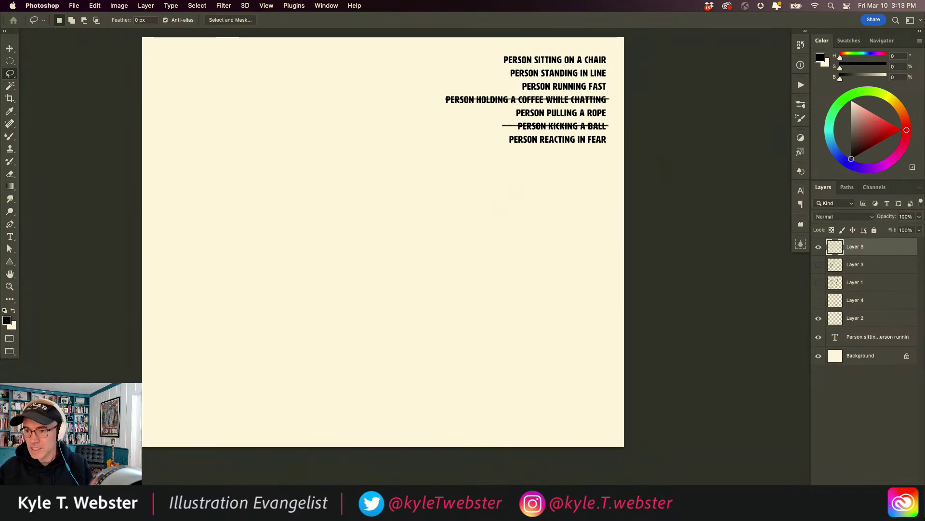
key(b)
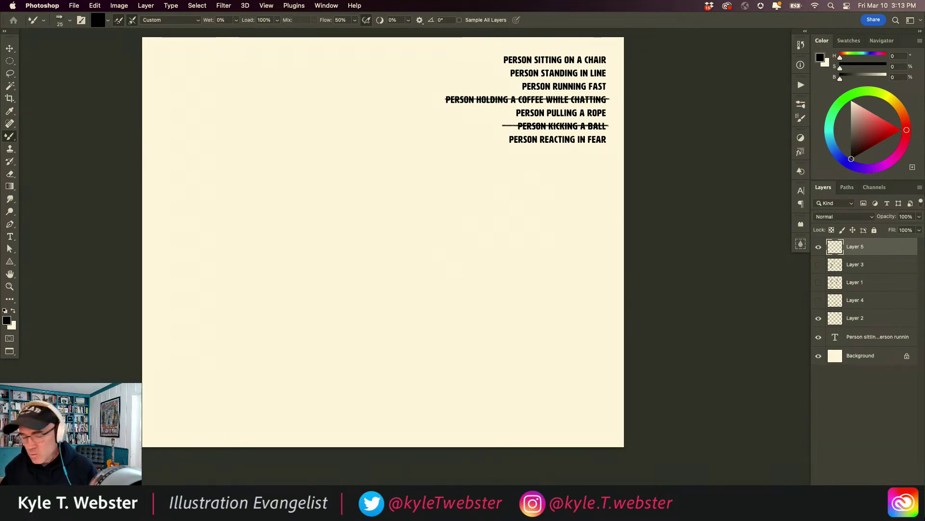
key(super+equal)
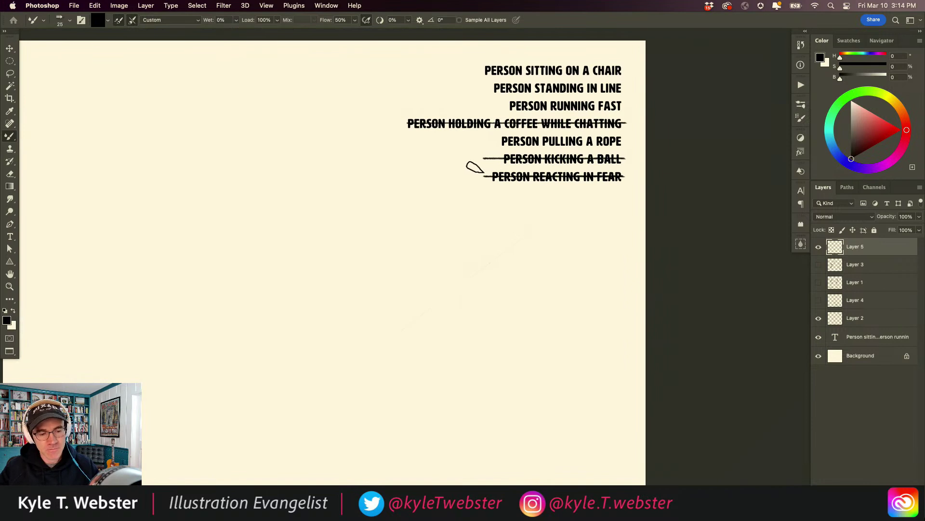
Add a new empty layer directly above the hidden Layer 3.
key(super+minus)
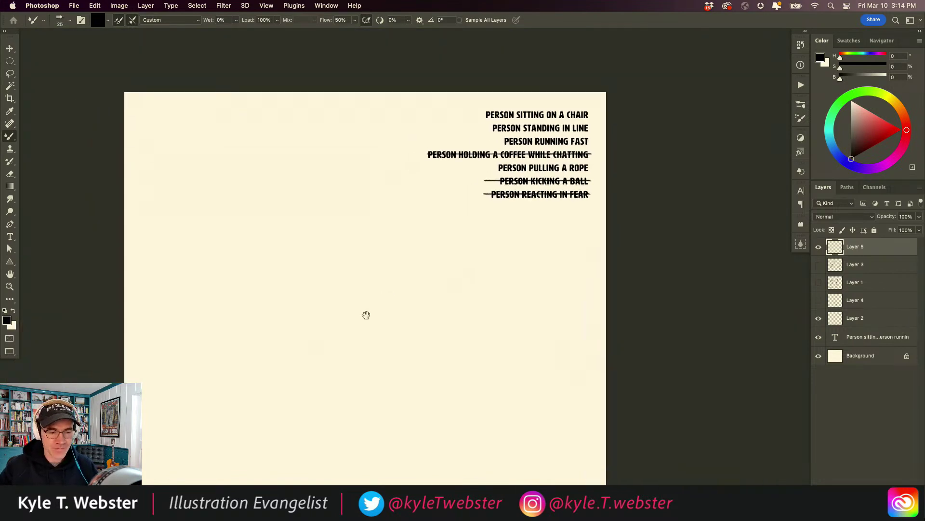
click(836, 269)
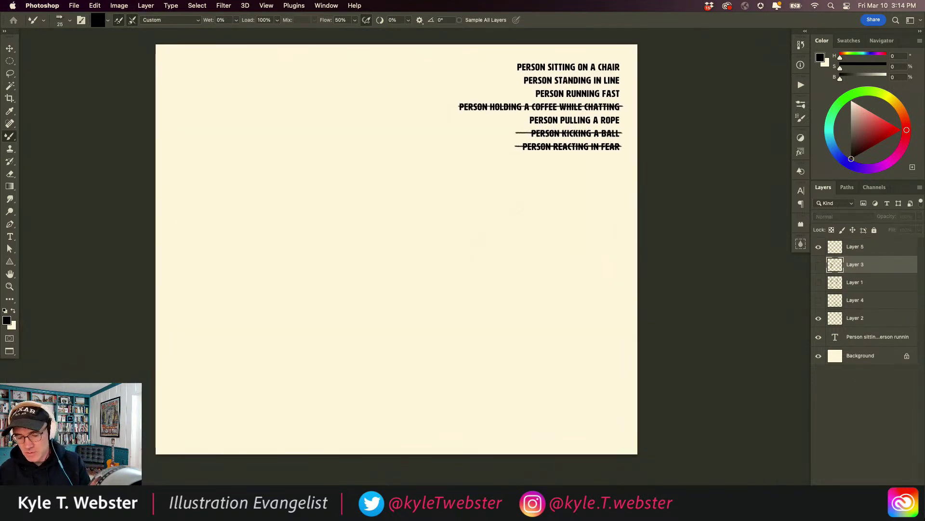
key(super+shift+alt+n)
drag(315, 269, 312, 285)
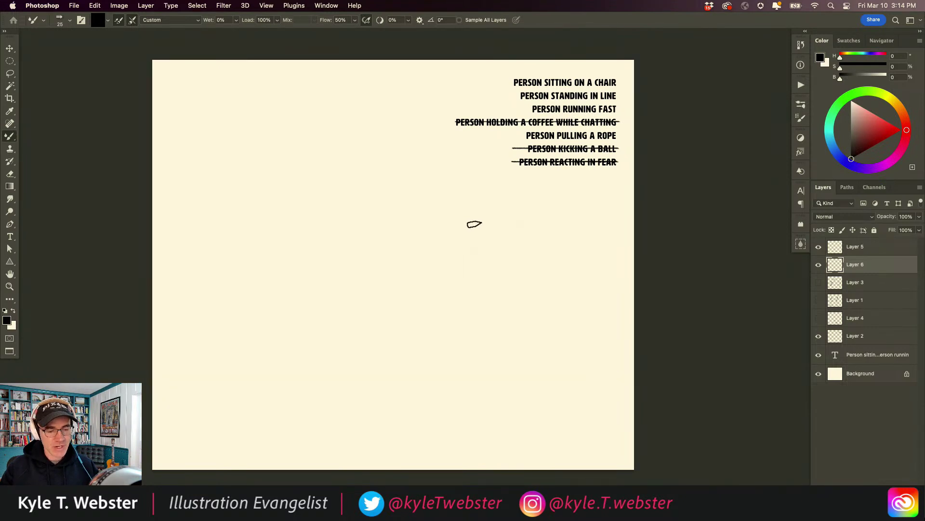
Sketch a near-vertical body line with a round head and two raised, open hands beneath the pose list.
drag(486, 231, 474, 369)
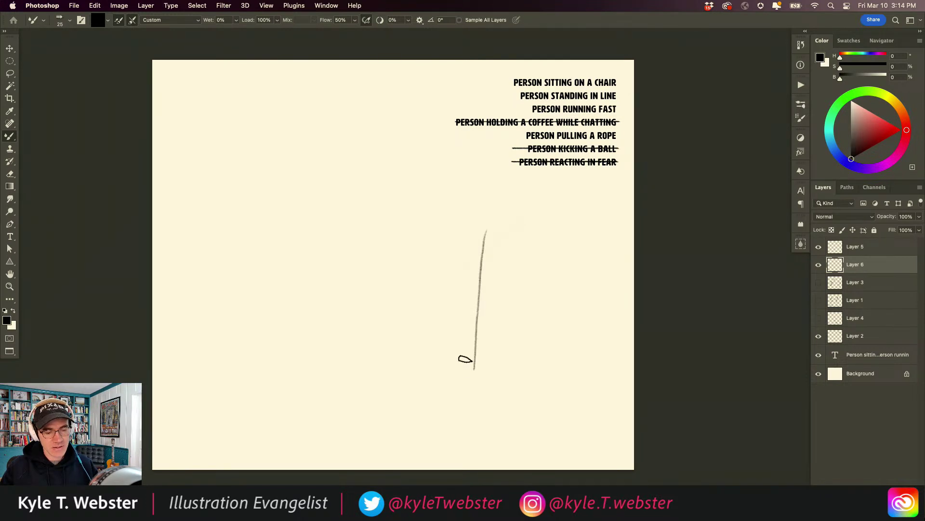
drag(485, 227, 485, 226)
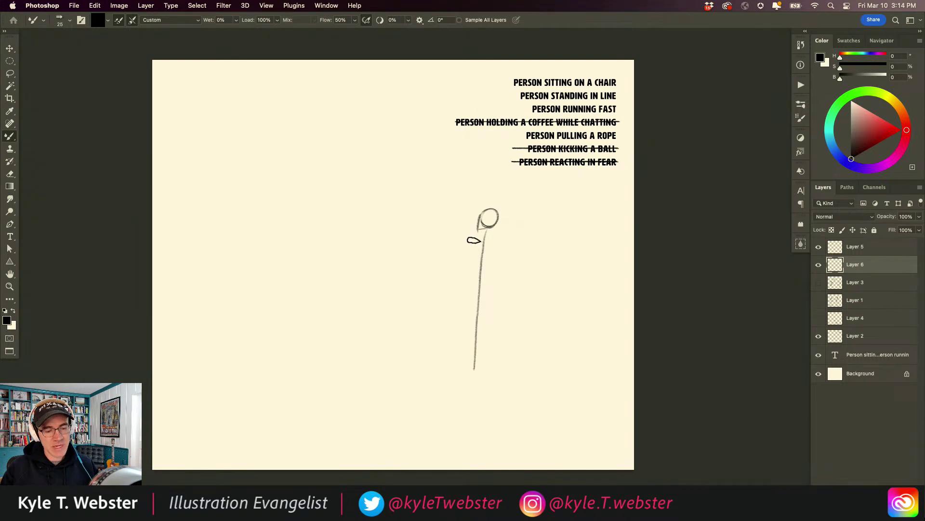
mouse_move(499, 248)
mouse_down()
mouse_move(513, 216)
mouse_move(502, 246)
mouse_move(476, 219)
mouse_up()
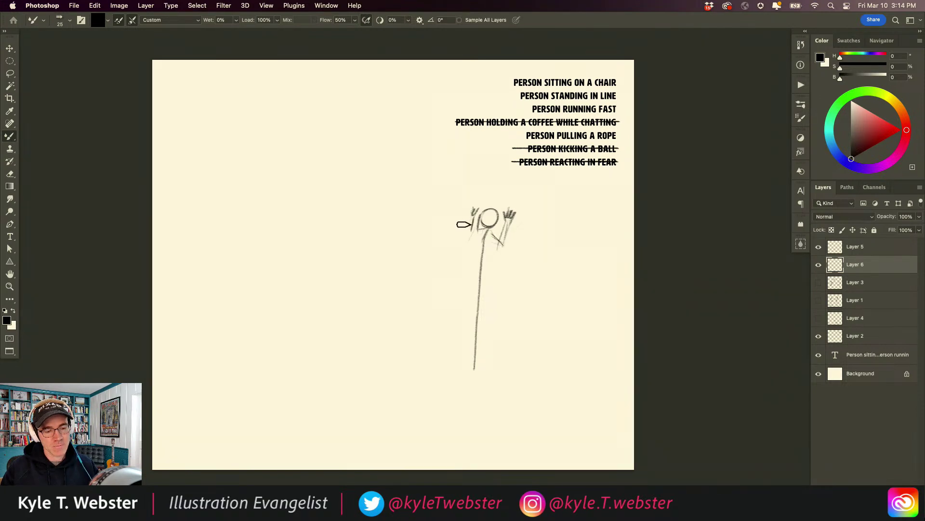
Rough in the fearful figure's torso and two slightly bent legs around the body line.
mouse_move(474, 232)
mouse_down()
mouse_move(463, 263)
mouse_move(482, 274)
mouse_move(471, 323)
mouse_move(483, 360)
mouse_move(474, 364)
mouse_up()
drag(463, 288, 450, 349)
mouse_move(480, 285)
mouse_down()
mouse_move(476, 313)
mouse_move(482, 282)
mouse_move(478, 343)
mouse_move(472, 301)
mouse_move(465, 321)
mouse_up()
Reinforce the fearful figure's head, raised arms, torso and bent legs with darker strokes, adding facial marks and feet.
scroll(467, 261, up, 1)
mouse_move(479, 206)
mouse_down()
mouse_move(501, 197)
mouse_move(488, 226)
mouse_move(498, 222)
mouse_move(505, 248)
mouse_move(515, 240)
mouse_move(495, 231)
mouse_move(511, 237)
mouse_move(517, 208)
mouse_up()
drag(501, 247, 497, 280)
mouse_move(497, 232)
mouse_down()
mouse_move(468, 240)
mouse_move(474, 227)
mouse_move(467, 275)
mouse_move(481, 227)
mouse_move(467, 269)
mouse_move(497, 283)
mouse_up()
mouse_move(477, 212)
mouse_down()
mouse_move(475, 191)
mouse_move(470, 241)
mouse_up()
drag(485, 280, 470, 328)
mouse_move(460, 297)
mouse_down()
mouse_move(454, 360)
mouse_move(456, 341)
mouse_move(465, 379)
mouse_move(447, 381)
mouse_move(484, 397)
mouse_move(462, 405)
mouse_up()
drag(353, 363, 355, 326)
scroll(355, 327, up, 3)
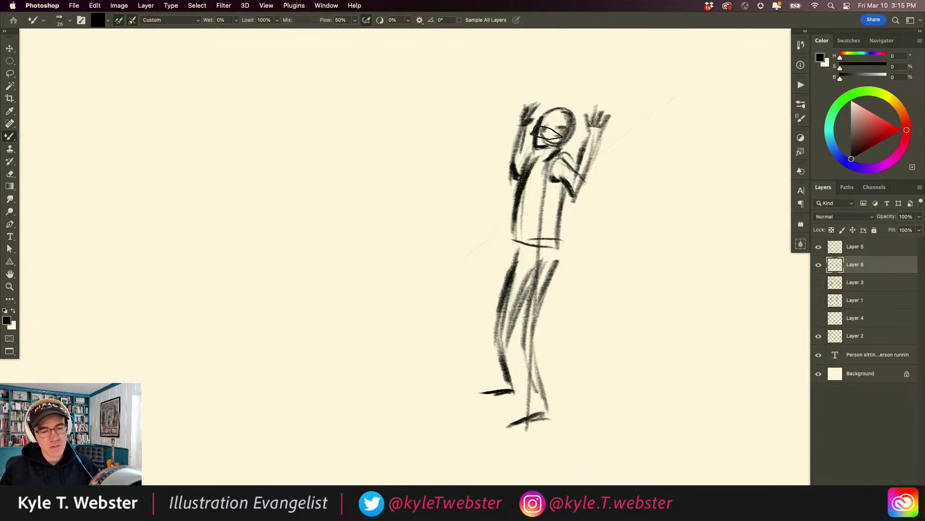
Move the fearful figure toward the canvas's right edge to free space beside it.
click(392, 268)
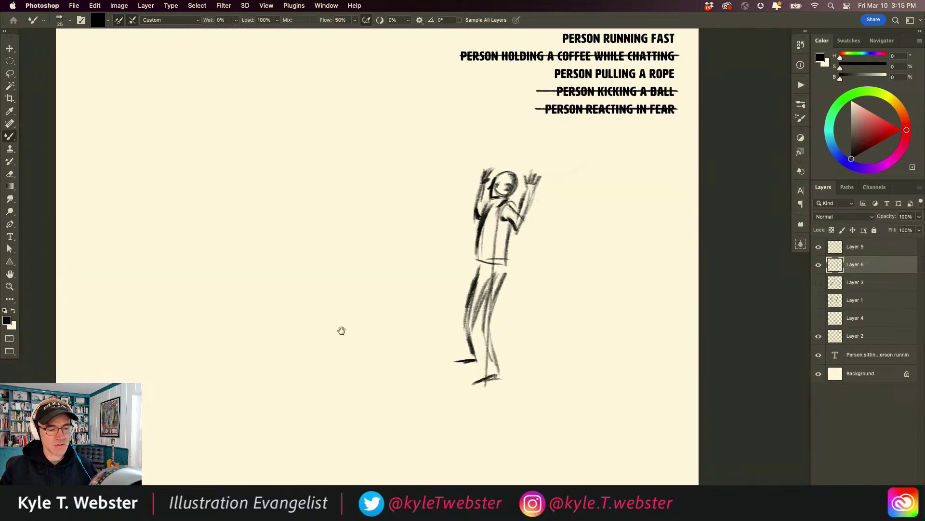
drag(501, 256, 597, 272)
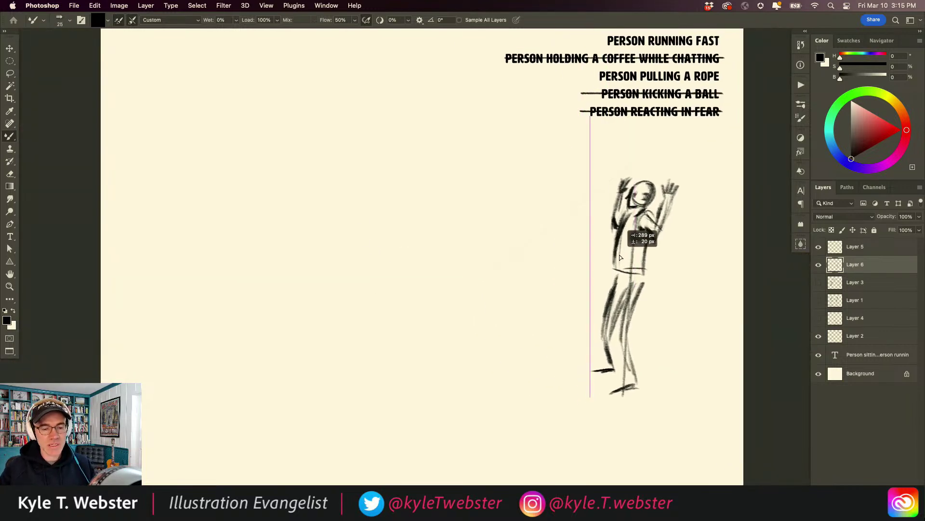
mouse_move(500, 262)
mouse_down()
mouse_move(412, 251)
mouse_move(435, 256)
mouse_up()
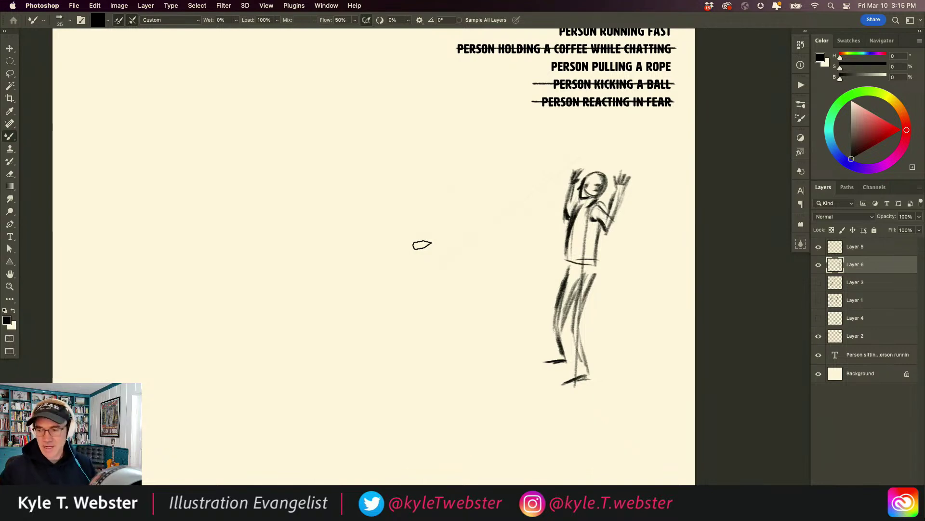
key(l)
mouse_move(463, 130)
mouse_down()
mouse_move(350, 321)
mouse_move(507, 253)
mouse_move(566, 175)
mouse_move(554, 133)
mouse_up()
key(super+d)
key(b)
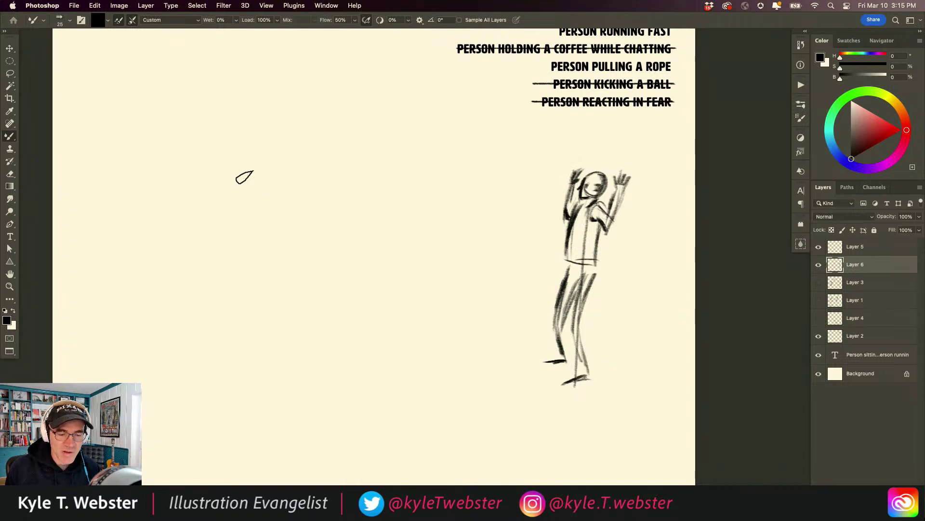
Draw a front-facing head with both arms raised beside it, left of the first fearful figure, undoing misplaced strokes.
drag(356, 282, 370, 284)
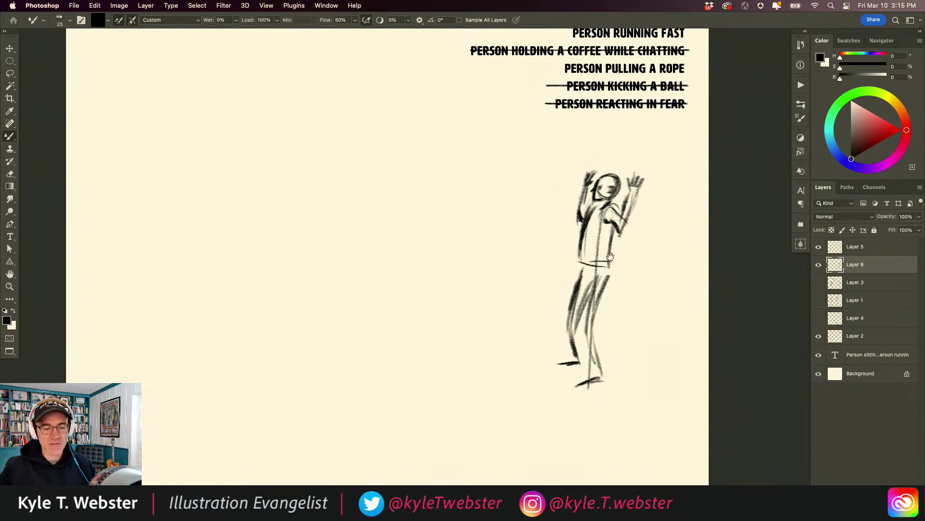
scroll(378, 265, right, 3)
mouse_move(448, 190)
mouse_down()
mouse_move(439, 195)
mouse_move(459, 186)
mouse_move(455, 205)
mouse_move(429, 197)
mouse_move(482, 205)
mouse_move(481, 187)
mouse_up()
key(super+z)
key(super+z)
mouse_move(466, 179)
mouse_down()
mouse_move(484, 181)
mouse_move(479, 204)
mouse_up()
mouse_move(485, 176)
mouse_down()
mouse_move(490, 211)
mouse_move(415, 202)
mouse_move(419, 185)
mouse_move(410, 210)
mouse_move(466, 254)
mouse_up()
Draw the front-facing figure's straight torso, waistline and two upright legs with outward-pointing feet.
mouse_move(428, 218)
mouse_down()
mouse_move(430, 250)
mouse_move(458, 258)
mouse_move(432, 259)
mouse_move(468, 275)
mouse_move(461, 260)
mouse_move(465, 337)
mouse_up()
drag(465, 275, 468, 369)
drag(428, 265, 424, 342)
mouse_move(425, 297)
mouse_down()
mouse_move(430, 363)
mouse_move(419, 372)
mouse_move(455, 360)
mouse_move(469, 369)
mouse_move(456, 292)
mouse_move(458, 331)
mouse_move(442, 302)
mouse_move(436, 311)
mouse_move(440, 282)
mouse_move(424, 360)
mouse_up()
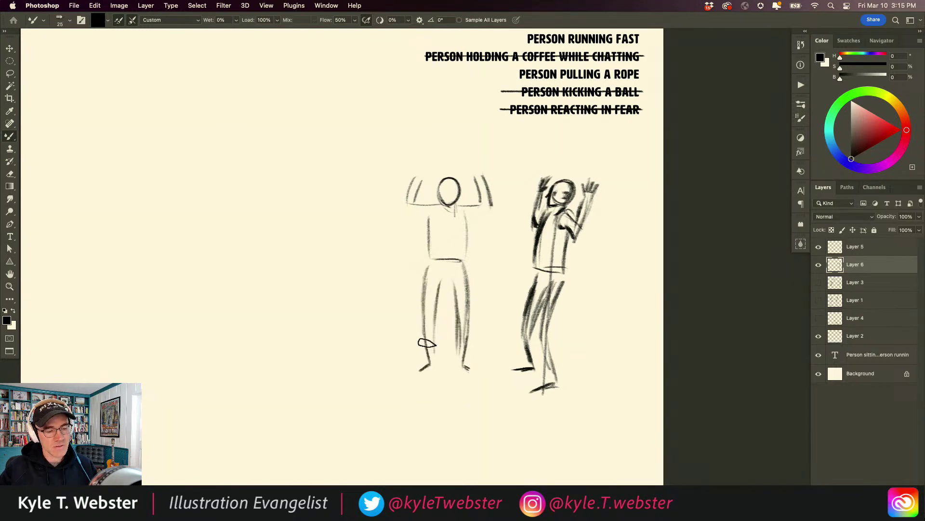
Complete the undersides of the front-facing figure's raised arms and add a screaming face, ears and upright hair.
drag(485, 207, 470, 214)
drag(407, 208, 427, 216)
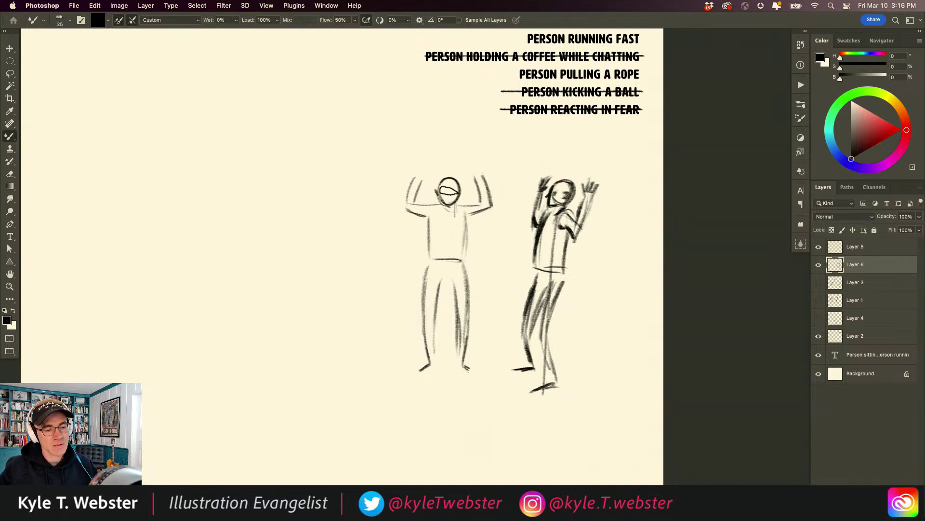
mouse_move(450, 193)
mouse_down()
mouse_move(443, 170)
mouse_move(453, 170)
mouse_up()
scroll(337, 366, left, 5)
scroll(337, 366, down, 2)
scroll(372, 285, up, 1)
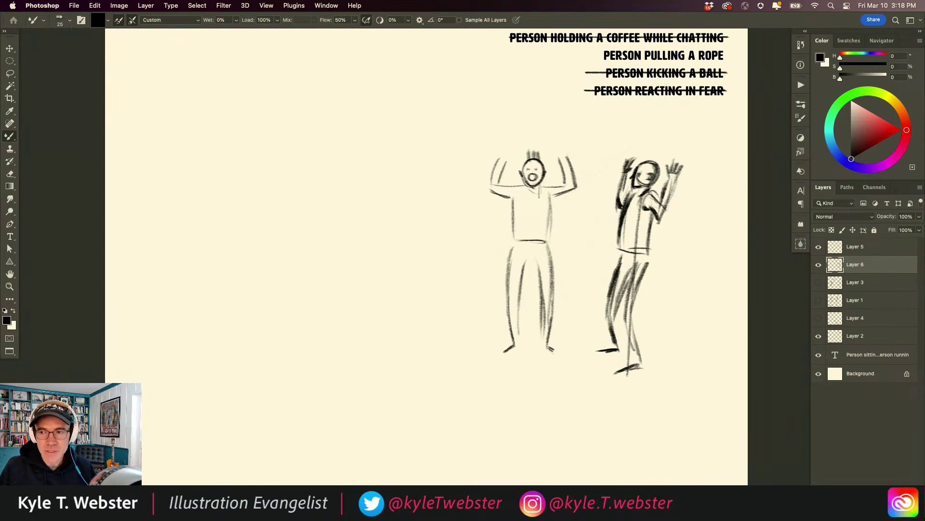
mouse_move(341, 269)
mouse_down()
mouse_move(355, 296)
mouse_move(359, 279)
mouse_up()
scroll(359, 279, up, 2)
scroll(358, 279, left, 2)
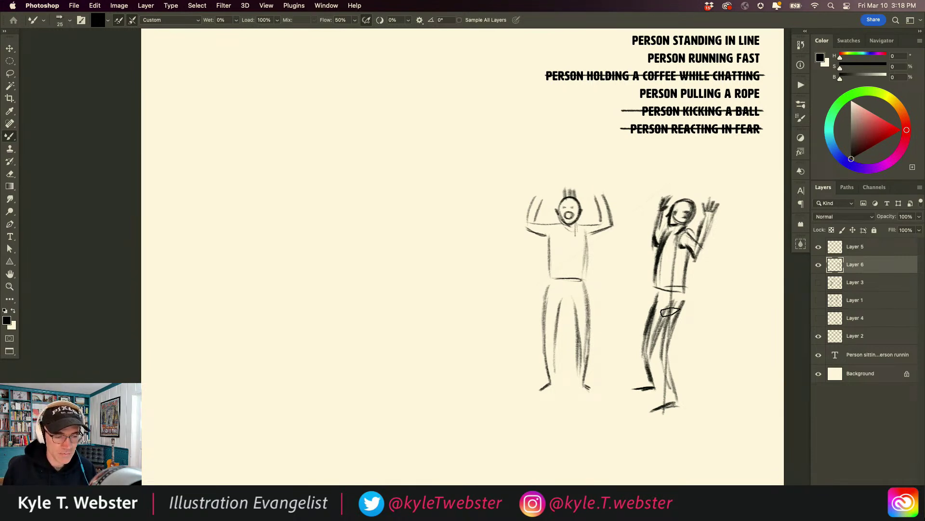
scroll(352, 214, left, 1)
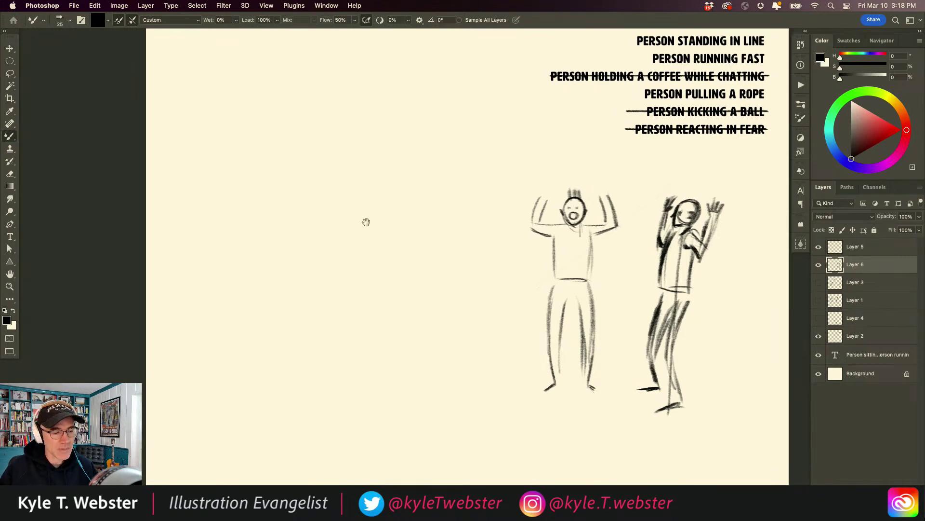
mouse_move(441, 390)
mouse_down()
mouse_move(309, 389)
mouse_move(350, 334)
mouse_up()
mouse_move(309, 390)
mouse_down()
mouse_move(379, 318)
mouse_move(369, 286)
mouse_move(361, 319)
mouse_up()
drag(492, 395, 237, 397)
key(super+z)
key(super+z)
key(super+z)
key(super+z)
key(super+z)
key(super+z)
key(super+z)
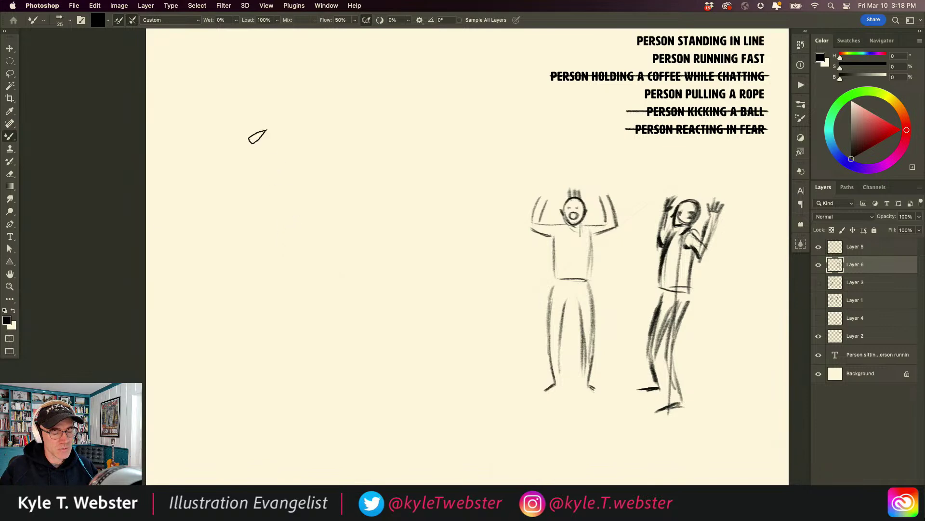
Sketch a sharply bent leg in side view on the empty area, with thigh, shin, slanted foot and knee joint.
drag(273, 151, 272, 153)
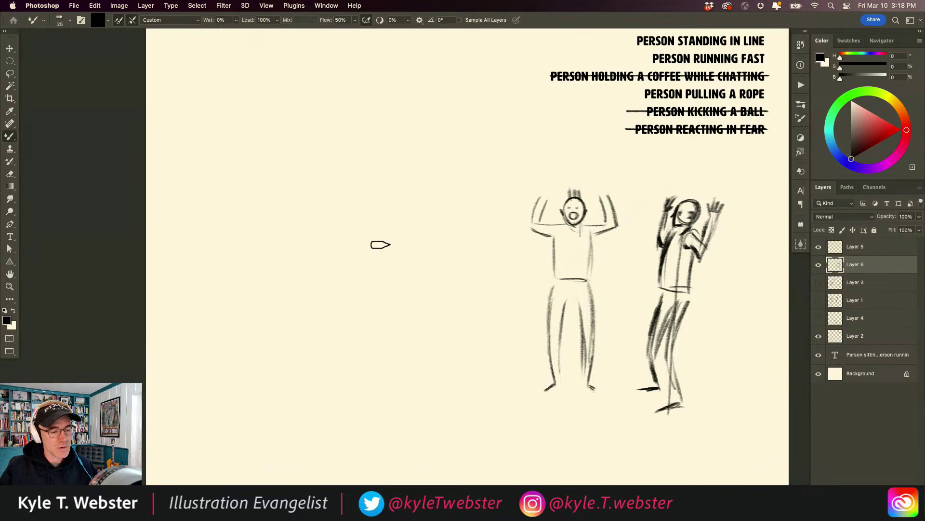
mouse_move(409, 258)
mouse_down()
mouse_move(363, 278)
mouse_move(395, 265)
mouse_move(376, 208)
mouse_up()
mouse_move(360, 271)
mouse_down()
mouse_move(375, 206)
mouse_move(334, 225)
mouse_up()
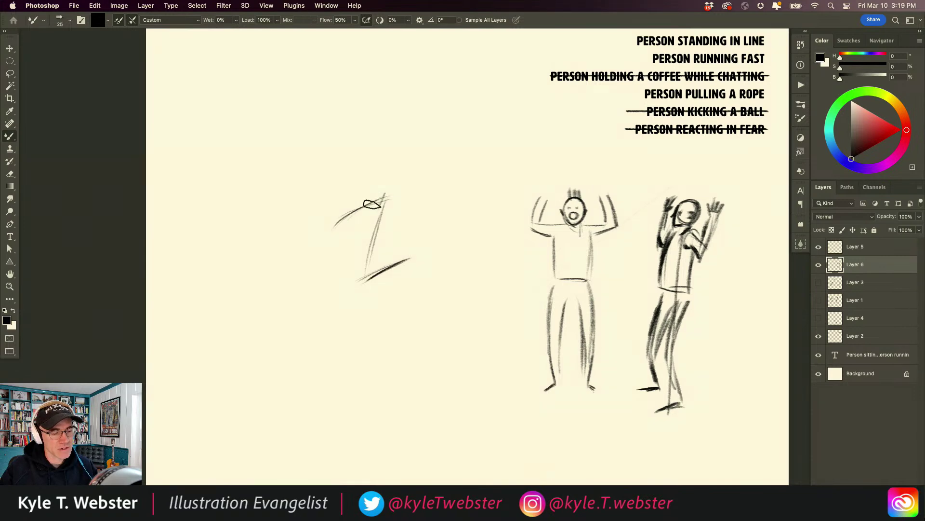
drag(385, 195, 334, 223)
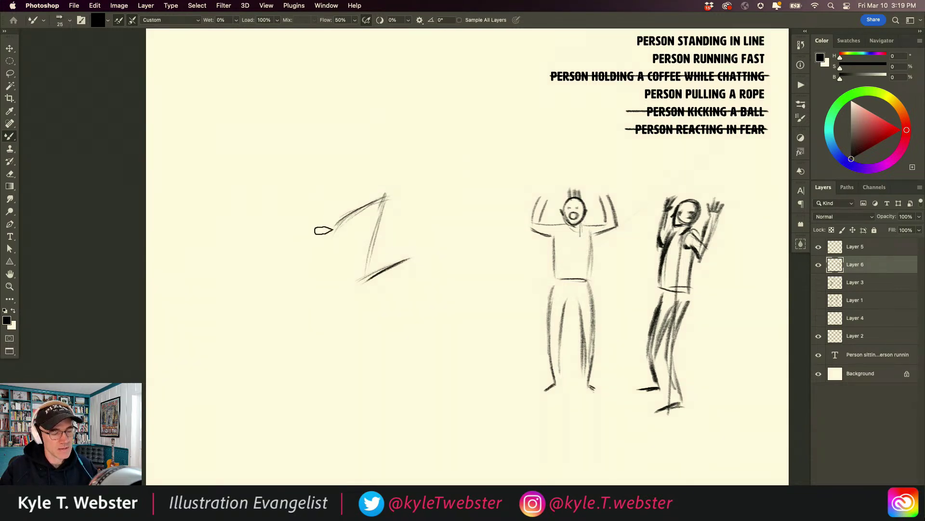
drag(378, 197, 357, 267)
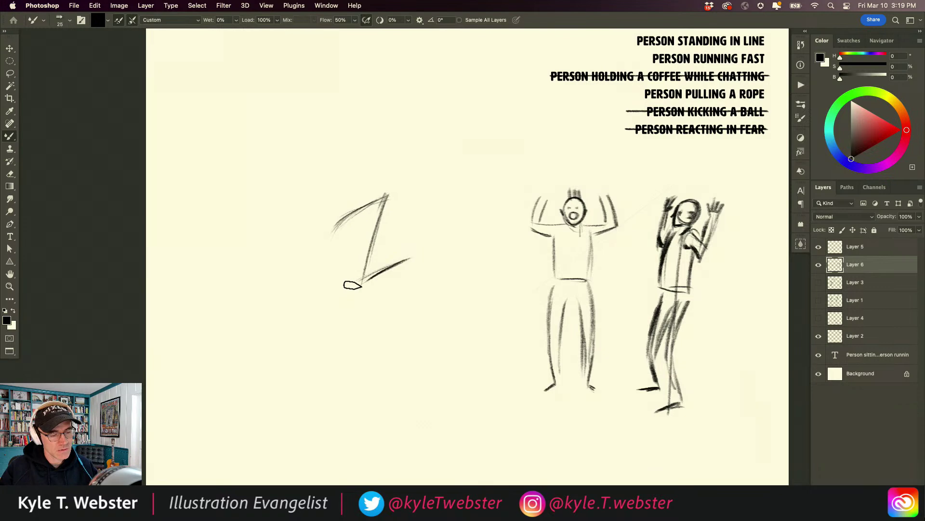
drag(383, 191, 384, 198)
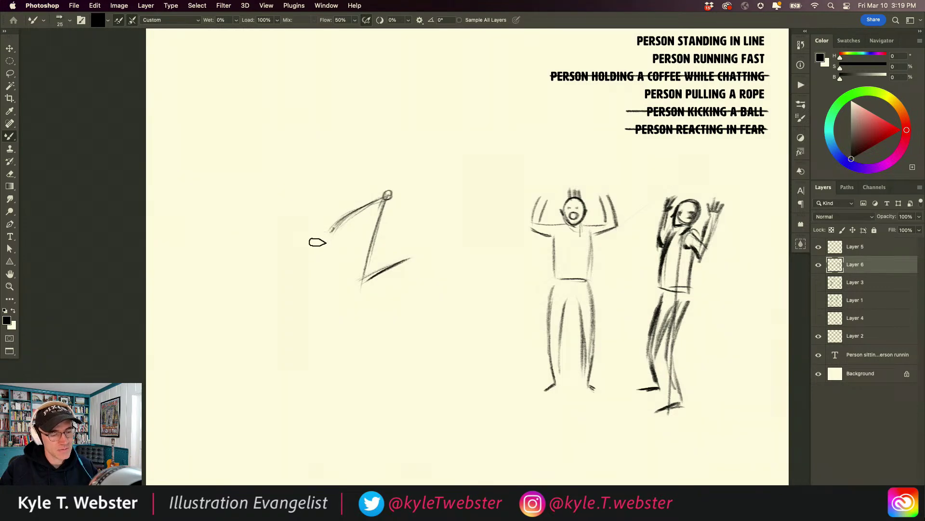
mouse_move(356, 282)
mouse_down()
mouse_move(413, 255)
mouse_move(355, 287)
mouse_up()
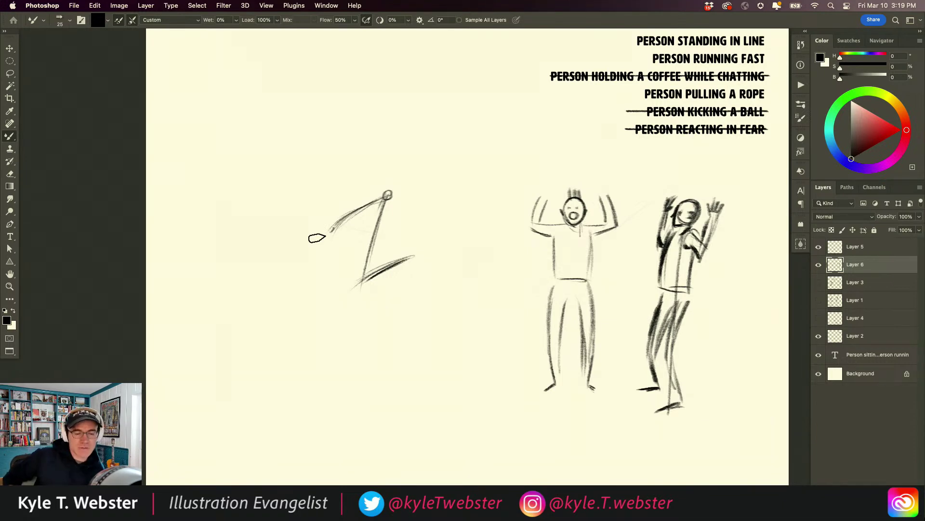
Lightly sketch a second leg beneath the bent leg, with a knee circle, a long lower leg and a flat foot.
drag(322, 232, 365, 256)
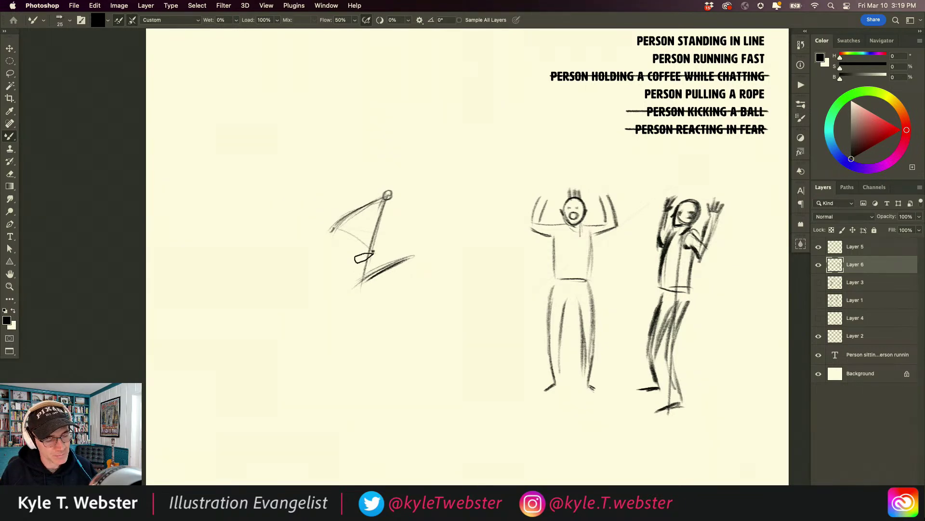
drag(379, 289, 379, 294)
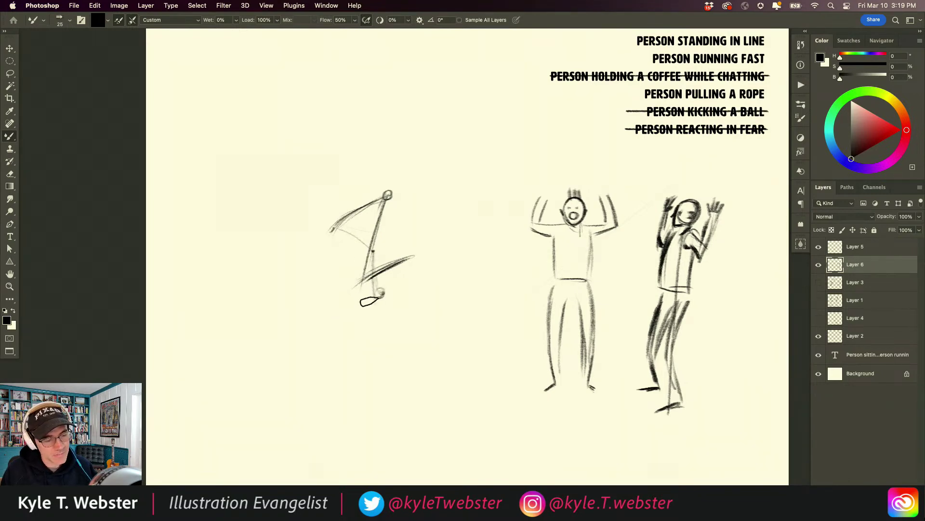
drag(381, 300, 386, 370)
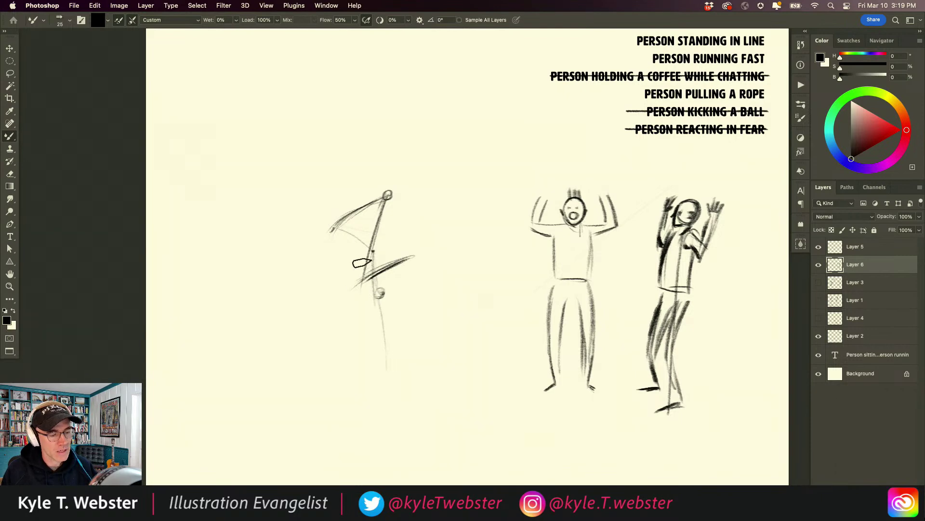
mouse_move(369, 253)
mouse_down()
mouse_move(323, 331)
mouse_move(373, 250)
mouse_move(371, 303)
mouse_up()
mouse_move(372, 255)
mouse_down()
mouse_move(369, 303)
mouse_move(386, 365)
mouse_move(374, 382)
mouse_move(399, 391)
mouse_up()
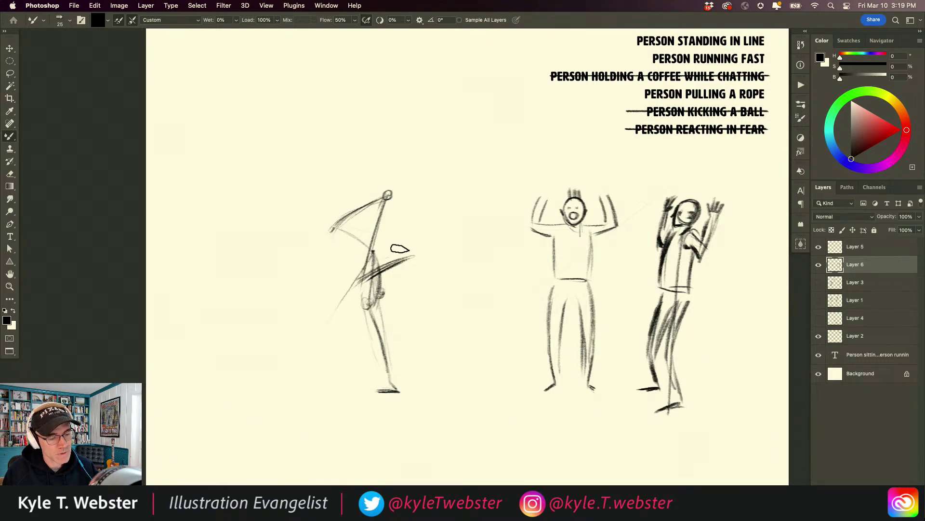
Turn the bent leg's foot into a slanted ellipse and build volume around its thigh, knee and hip.
mouse_move(412, 254)
mouse_down()
mouse_move(364, 278)
mouse_move(410, 257)
mouse_move(367, 263)
mouse_up()
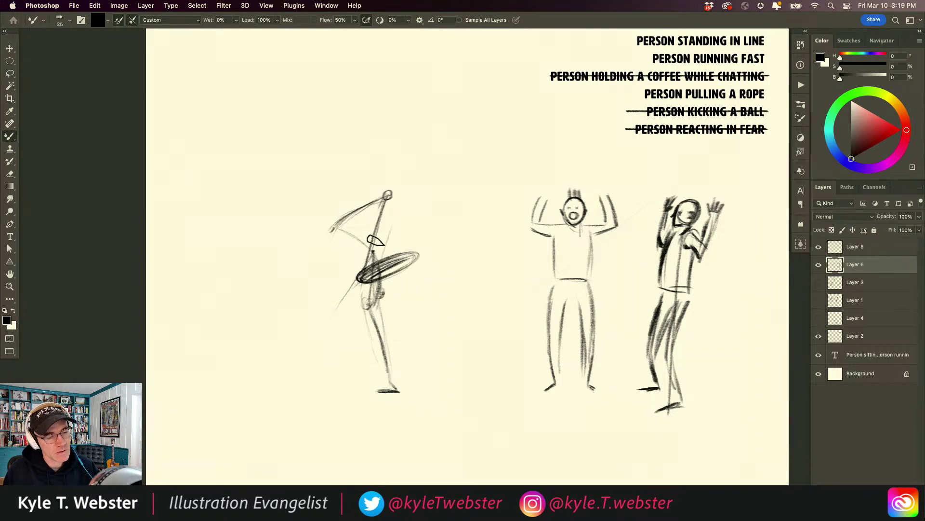
mouse_move(388, 205)
mouse_down()
mouse_move(352, 218)
mouse_move(349, 237)
mouse_move(386, 209)
mouse_move(346, 245)
mouse_up()
mouse_move(386, 192)
mouse_down()
mouse_move(320, 230)
mouse_move(330, 248)
mouse_move(316, 242)
mouse_move(322, 259)
mouse_move(347, 248)
mouse_move(347, 237)
mouse_move(351, 297)
mouse_up()
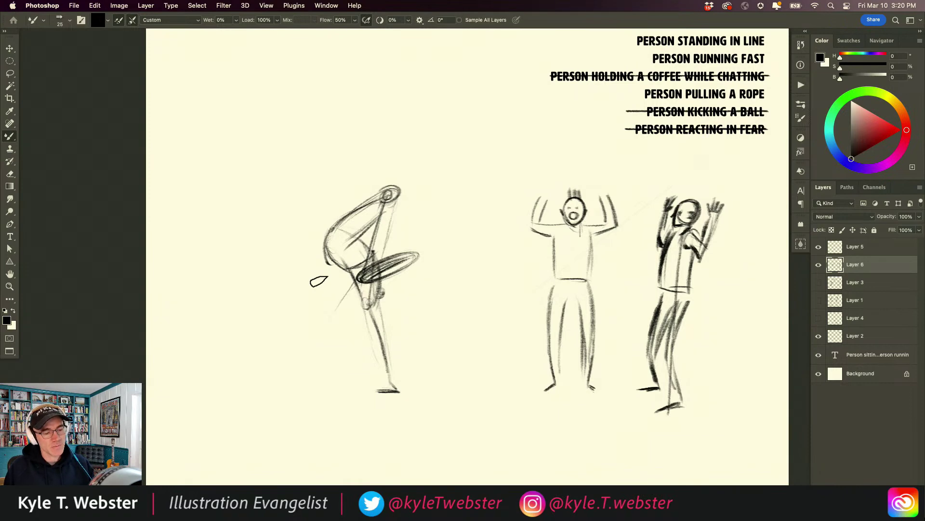
Fade out the straight lower leg and foot, and reinforce the bent leg with circles at the hip and knee.
mouse_move(368, 322)
mouse_down()
mouse_move(381, 352)
mouse_move(368, 399)
mouse_move(358, 304)
mouse_up()
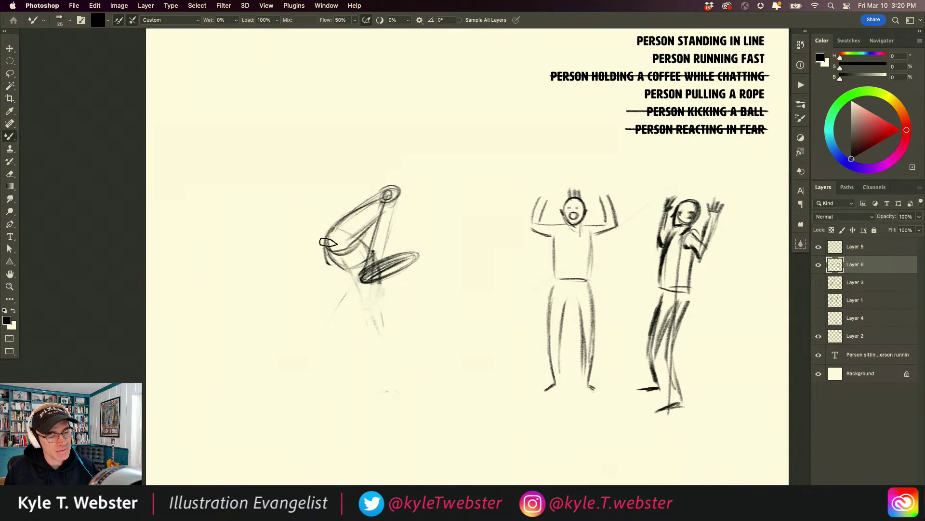
mouse_move(318, 231)
mouse_down()
mouse_move(349, 248)
mouse_move(371, 226)
mouse_move(336, 246)
mouse_move(375, 197)
mouse_move(330, 225)
mouse_move(356, 210)
mouse_move(314, 251)
mouse_move(336, 245)
mouse_up()
mouse_move(384, 189)
mouse_down()
mouse_move(395, 193)
mouse_move(378, 204)
mouse_move(391, 199)
mouse_move(375, 259)
mouse_move(366, 257)
mouse_move(374, 263)
mouse_move(368, 217)
mouse_move(381, 193)
mouse_move(391, 208)
mouse_move(392, 192)
mouse_move(386, 202)
mouse_up()
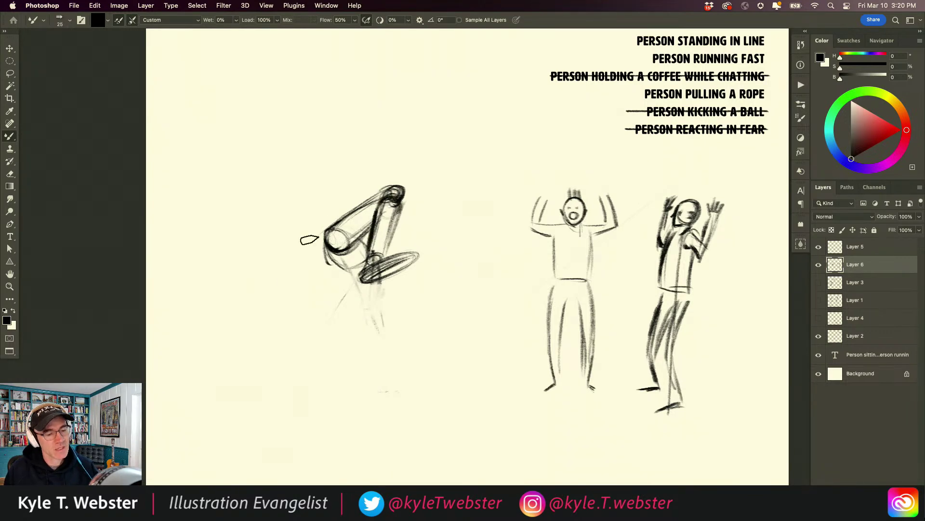
Darken the slanted foot of the bent leg, draw a knee circle beneath it and thicken the underside of the hip.
mouse_move(373, 251)
mouse_down()
mouse_move(361, 287)
mouse_move(377, 261)
mouse_move(404, 255)
mouse_move(363, 269)
mouse_move(410, 254)
mouse_move(363, 281)
mouse_move(353, 267)
mouse_move(397, 253)
mouse_up()
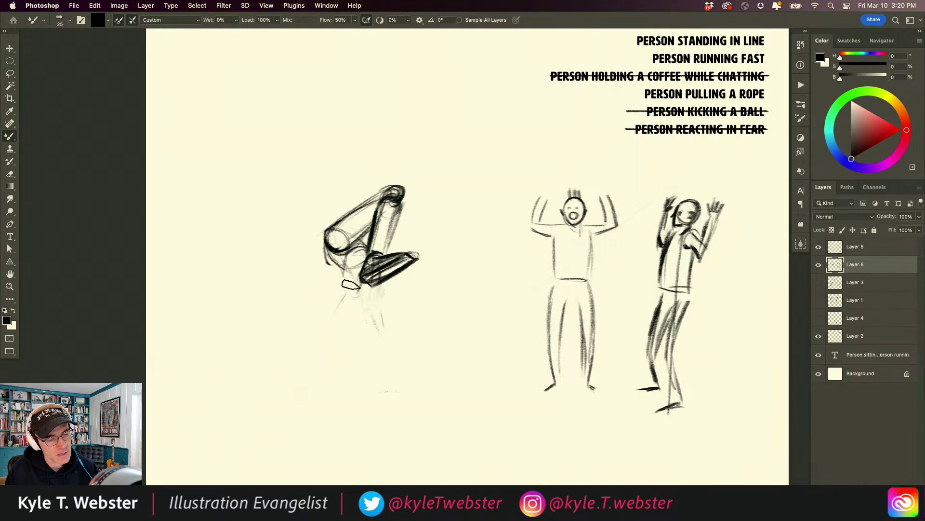
mouse_move(343, 288)
mouse_down()
mouse_move(338, 302)
mouse_move(359, 295)
mouse_move(349, 295)
mouse_up()
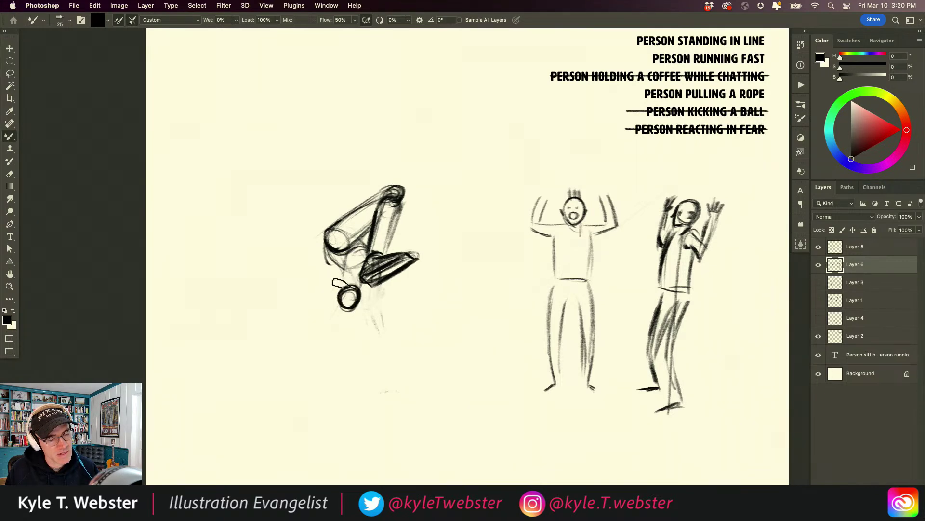
mouse_move(345, 246)
mouse_down()
mouse_move(327, 236)
mouse_move(333, 271)
mouse_up()
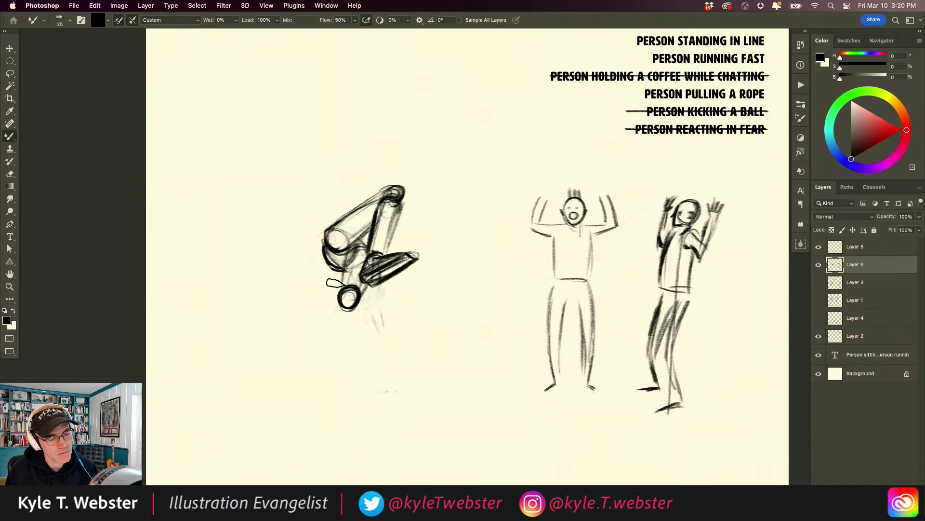
Sketch the second leg slanting down from the knee circle, with calf, ankle band and wedge-shaped foot, and strengthen its outline.
drag(347, 311, 365, 347)
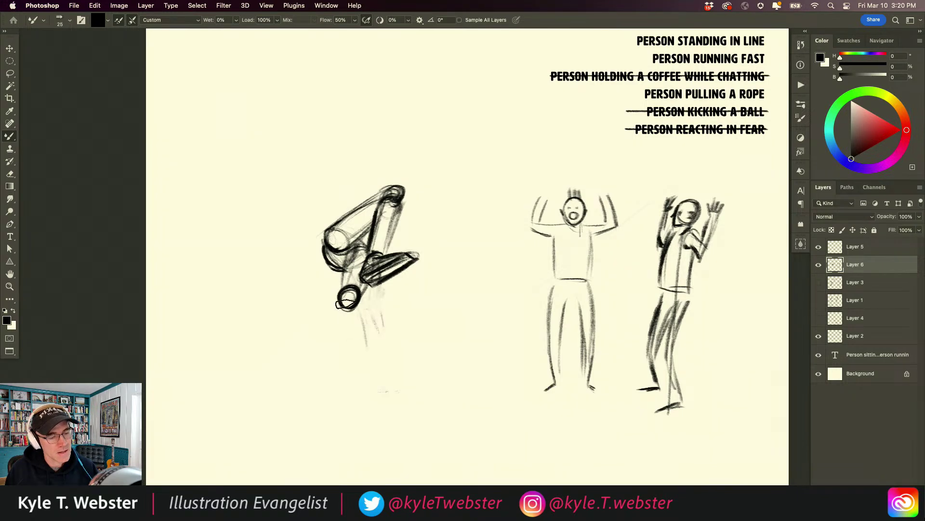
drag(351, 307, 329, 340)
drag(357, 304, 337, 353)
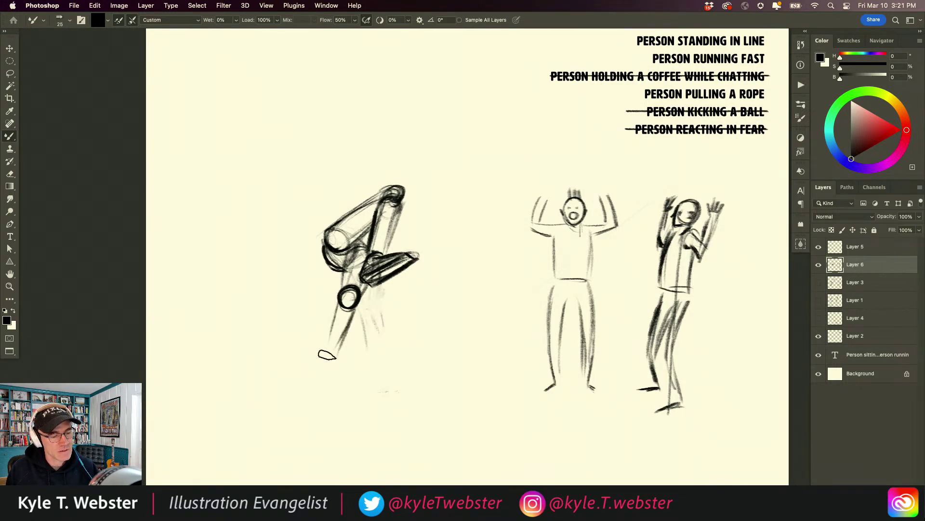
drag(358, 287, 337, 359)
mouse_move(339, 322)
mouse_down()
mouse_move(346, 342)
mouse_move(324, 359)
mouse_up()
drag(356, 310, 341, 365)
mouse_move(342, 299)
mouse_down()
mouse_move(338, 362)
mouse_move(331, 348)
mouse_move(341, 371)
mouse_move(319, 341)
mouse_move(321, 372)
mouse_up()
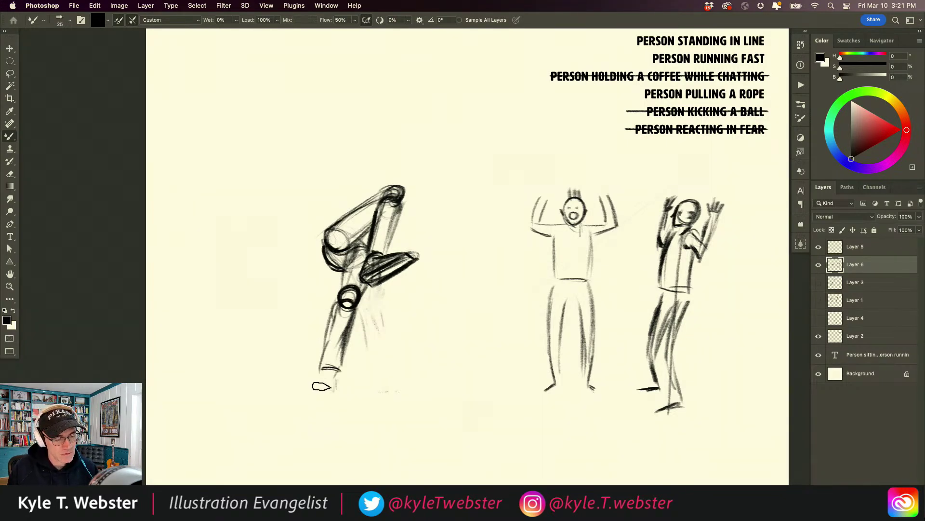
mouse_move(322, 382)
mouse_down()
mouse_move(333, 392)
mouse_move(289, 376)
mouse_move(309, 395)
mouse_move(337, 397)
mouse_move(324, 383)
mouse_up()
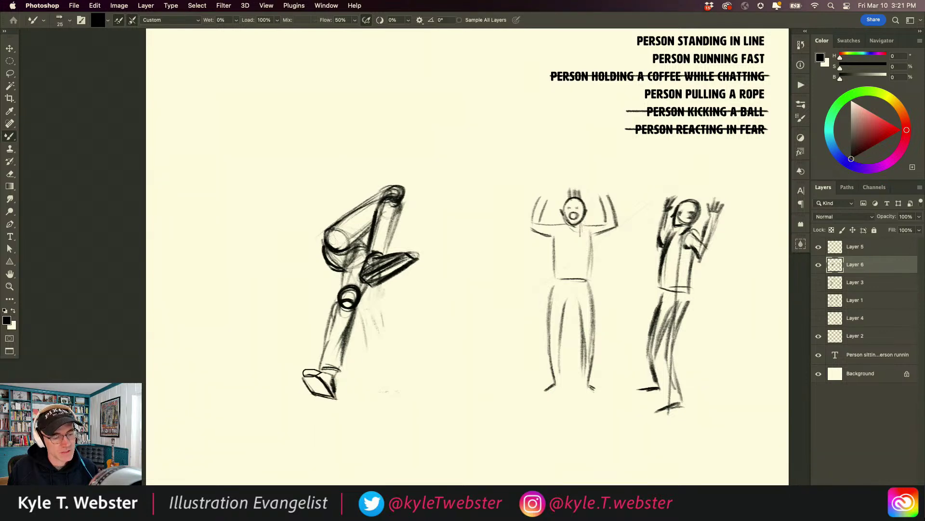
drag(344, 304, 314, 359)
mouse_move(339, 284)
mouse_down()
mouse_move(321, 299)
mouse_move(340, 297)
mouse_up()
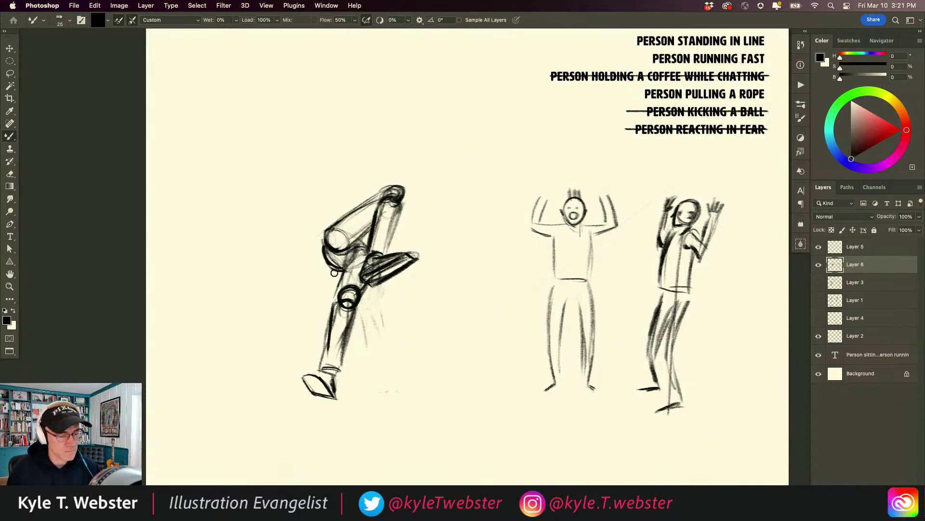
Fade out the slanting second leg and sketch a thigh curving from the hip to a lightly drawn knee farther forward.
mouse_move(342, 343)
mouse_down()
mouse_move(311, 378)
mouse_move(345, 385)
mouse_move(338, 303)
mouse_move(354, 315)
mouse_move(347, 293)
mouse_move(332, 296)
mouse_move(299, 391)
mouse_move(338, 279)
mouse_up()
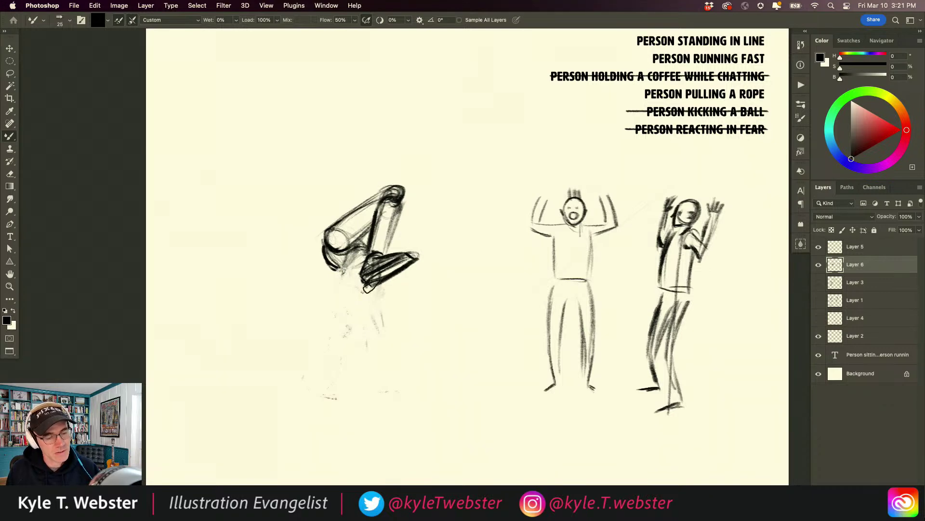
mouse_move(376, 285)
mouse_down()
mouse_move(381, 306)
mouse_move(388, 303)
mouse_up()
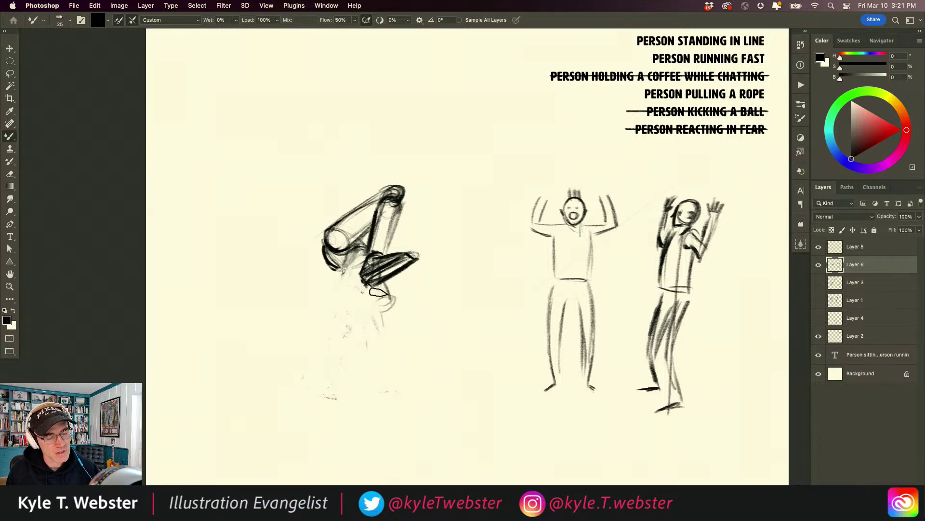
mouse_move(339, 276)
mouse_down()
mouse_move(343, 262)
mouse_move(364, 293)
mouse_up()
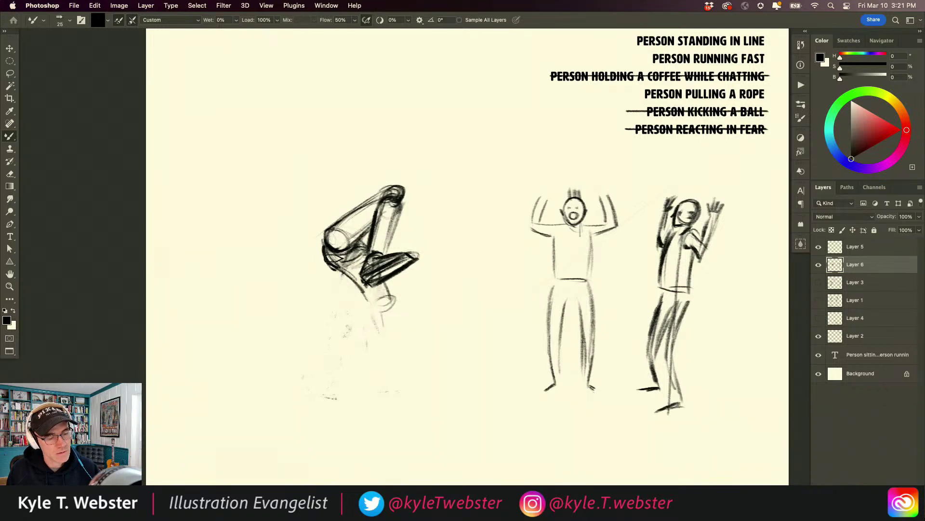
Sketch the figure's torso, an arm stretched back with a splayed hand, a raised bent arm and a wide-eyed head.
drag(321, 219, 315, 238)
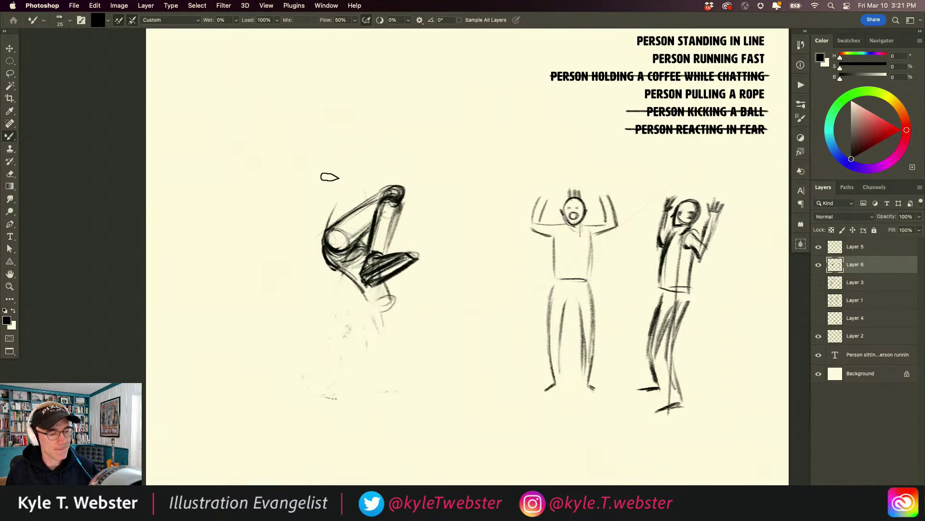
mouse_move(352, 206)
mouse_down()
mouse_move(312, 208)
mouse_move(306, 220)
mouse_move(284, 202)
mouse_move(303, 213)
mouse_move(275, 207)
mouse_move(303, 213)
mouse_move(289, 218)
mouse_move(293, 230)
mouse_move(291, 195)
mouse_move(277, 205)
mouse_move(301, 217)
mouse_move(278, 225)
mouse_move(309, 212)
mouse_move(274, 203)
mouse_up()
mouse_move(354, 203)
mouse_down()
mouse_move(340, 198)
mouse_move(361, 189)
mouse_move(344, 172)
mouse_move(333, 205)
mouse_move(326, 166)
mouse_up()
key(ctrl+z)
mouse_move(325, 212)
mouse_down()
mouse_move(333, 174)
mouse_move(325, 228)
mouse_move(337, 136)
mouse_move(399, 179)
mouse_up()
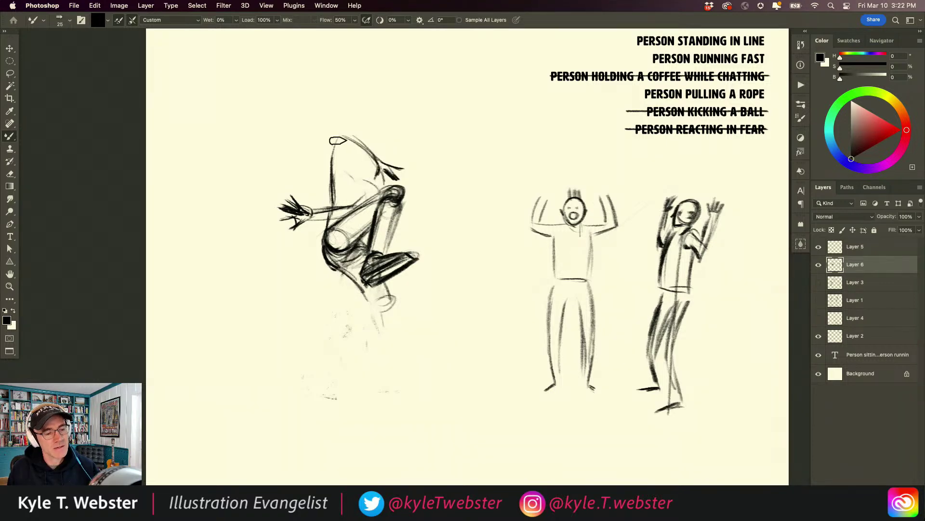
drag(343, 179, 372, 192)
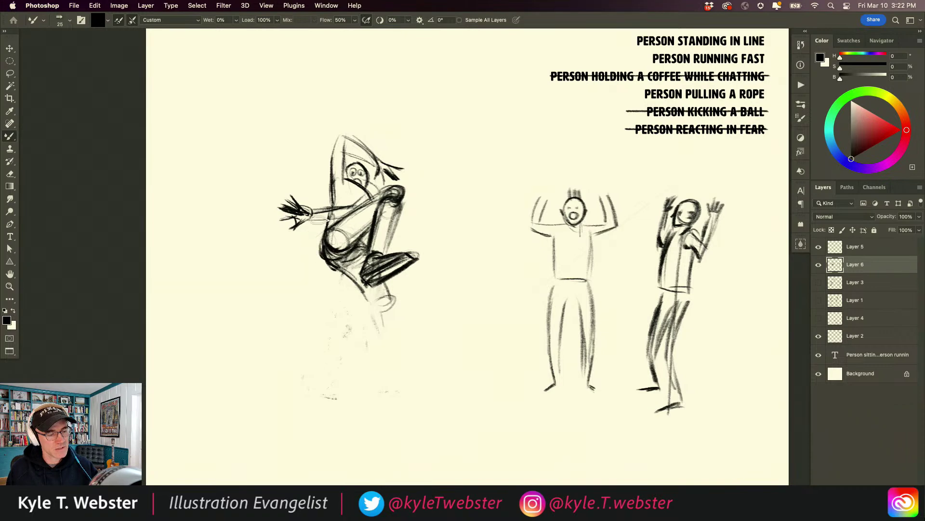
Add the second leg's backward-slanting shin and foot, and redraw the outstretched hand smaller and closer to the body.
drag(381, 303, 341, 344)
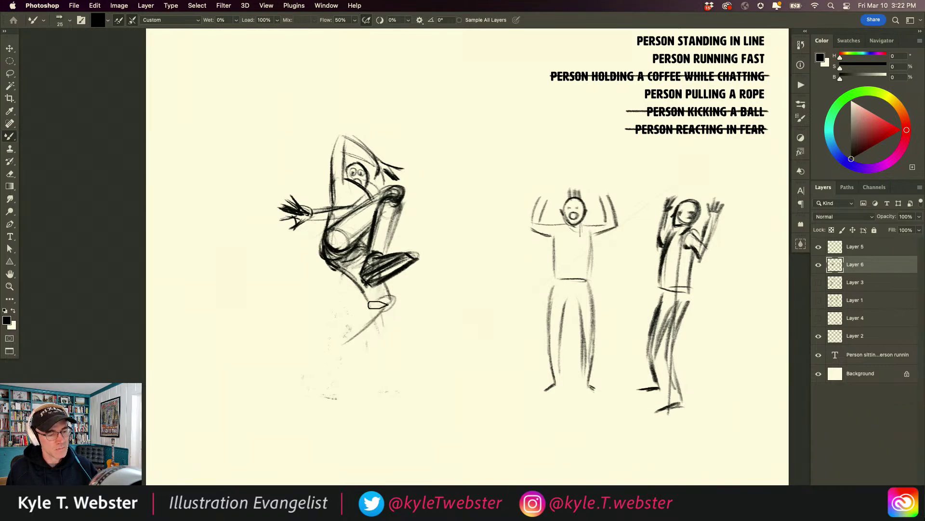
mouse_move(360, 296)
mouse_down()
mouse_move(331, 367)
mouse_move(354, 375)
mouse_up()
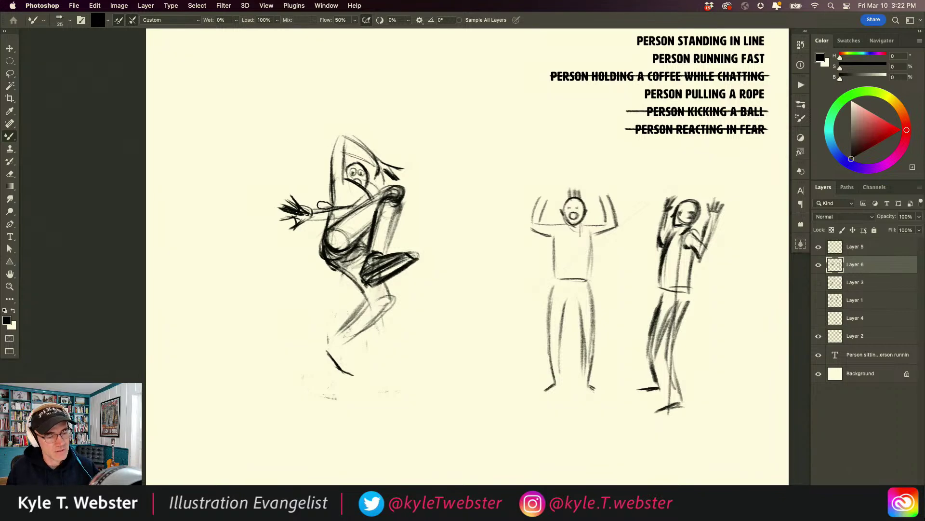
mouse_move(305, 202)
mouse_down()
mouse_move(321, 212)
mouse_move(282, 200)
mouse_up()
key(super+z)
key(super+z)
key(super+z)
key(super+z)
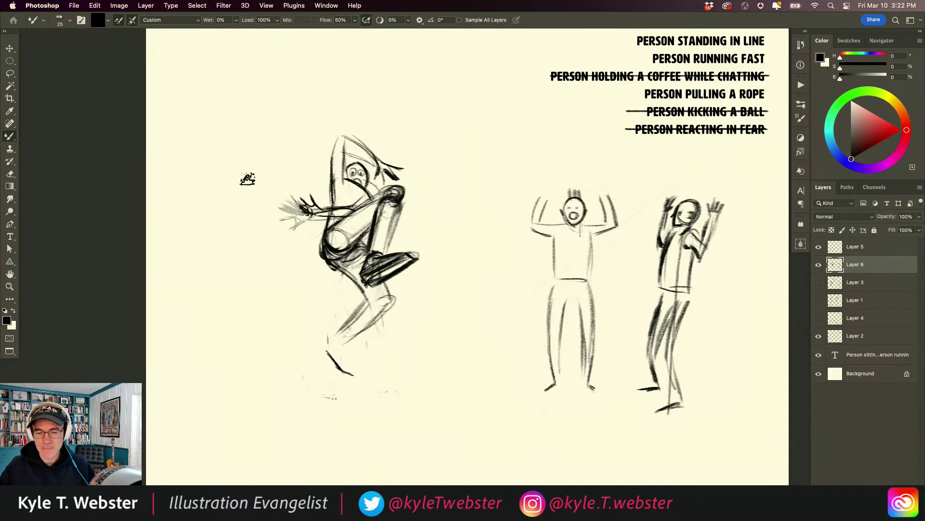
Reduce the sketch layer's opacity to 20%.
click(906, 216)
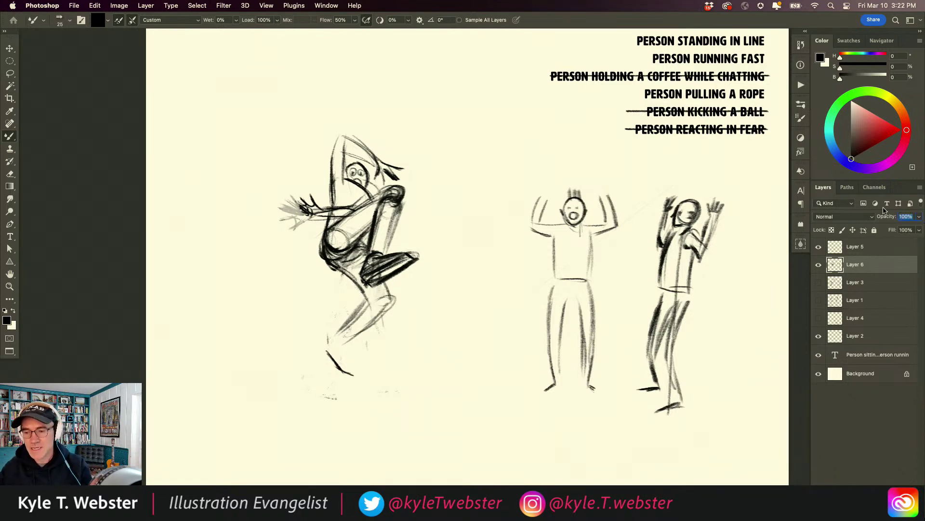
text(20)
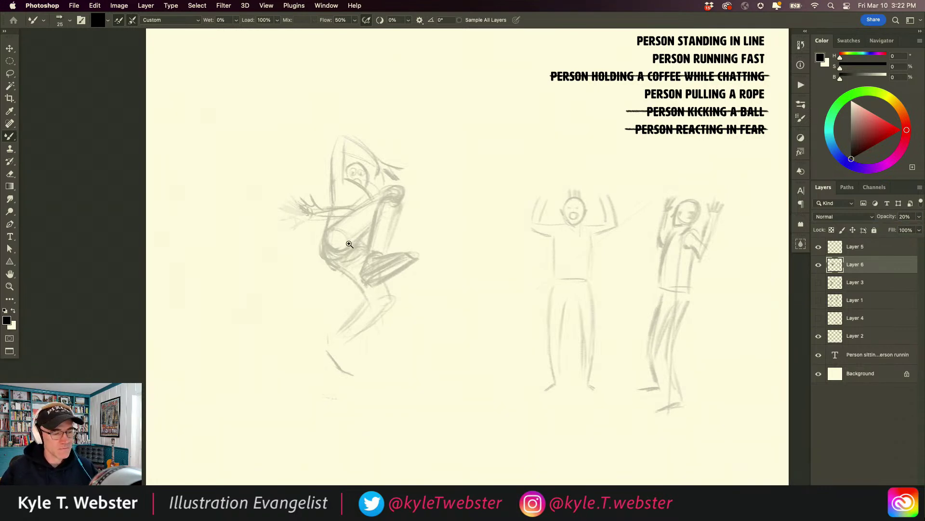
scroll(337, 217, up, 5)
scroll(273, 271, down, 2)
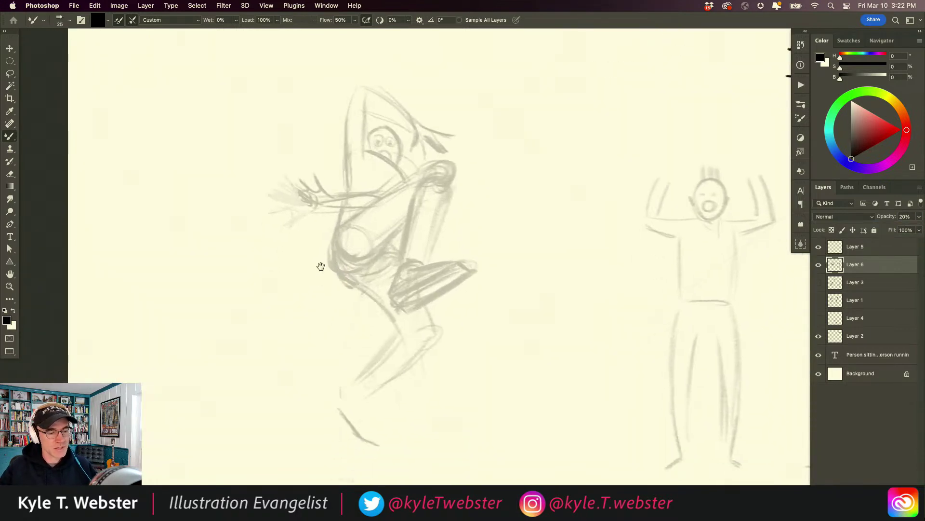
Choose the recently used 20 px inking brush and add a new layer above the faded sketch.
click(801, 116)
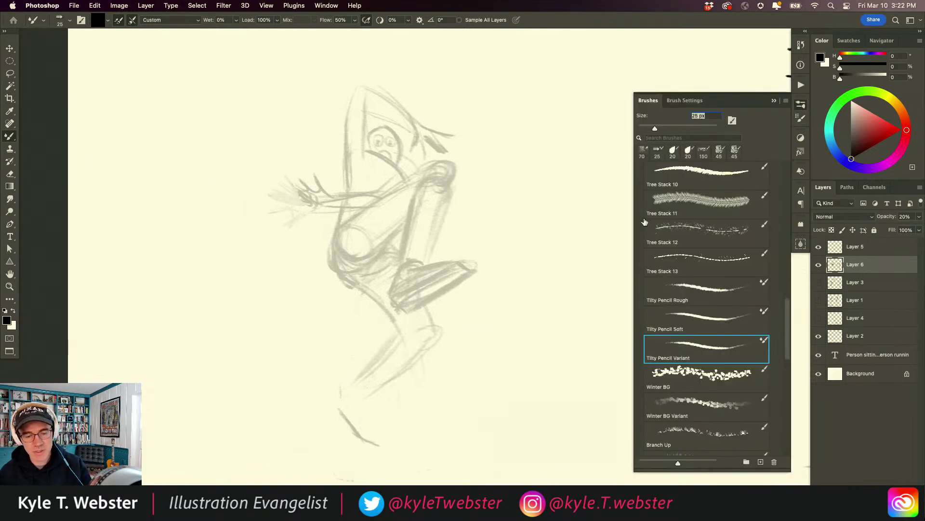
scroll(783, 329, up, 15)
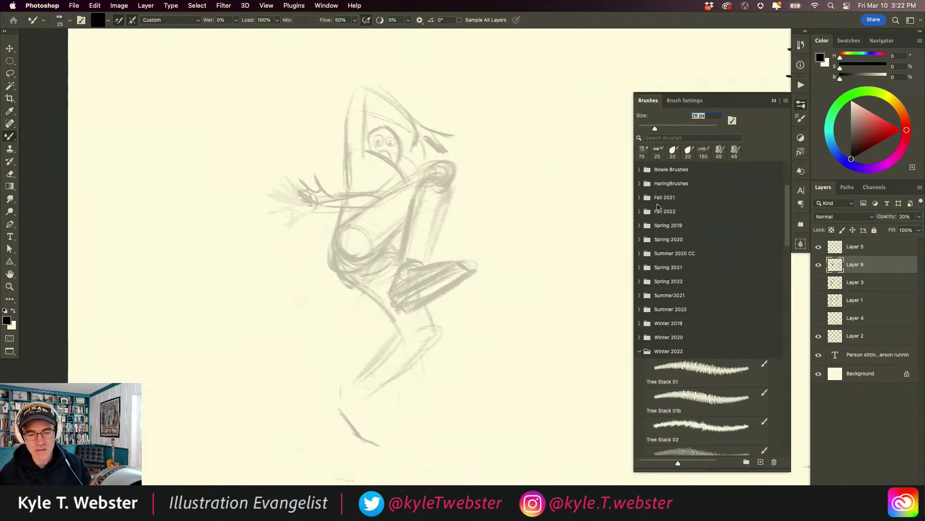
click(673, 151)
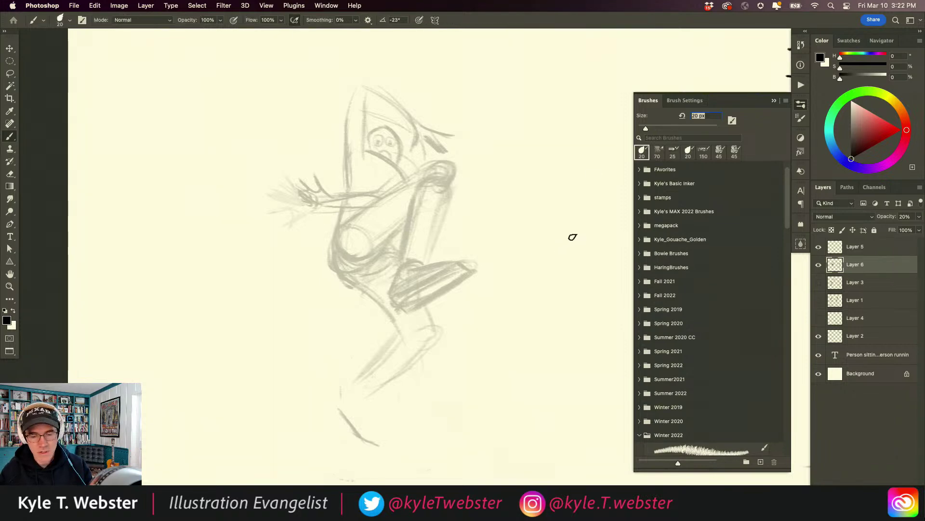
key(super+shift+alt+n)
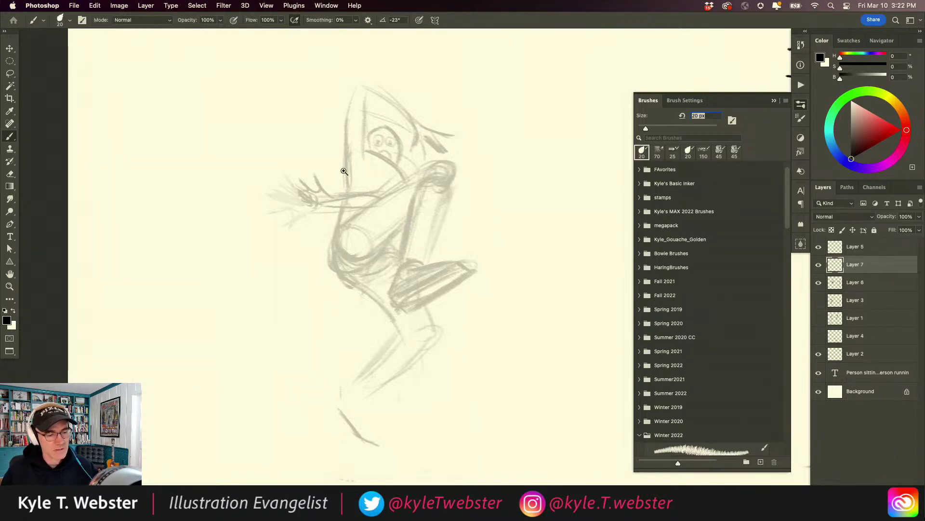
Ink the raised bent leg over the sketch, with thigh, knee, shin, hip curve, ankle and shoe sole.
drag(437, 167, 346, 227)
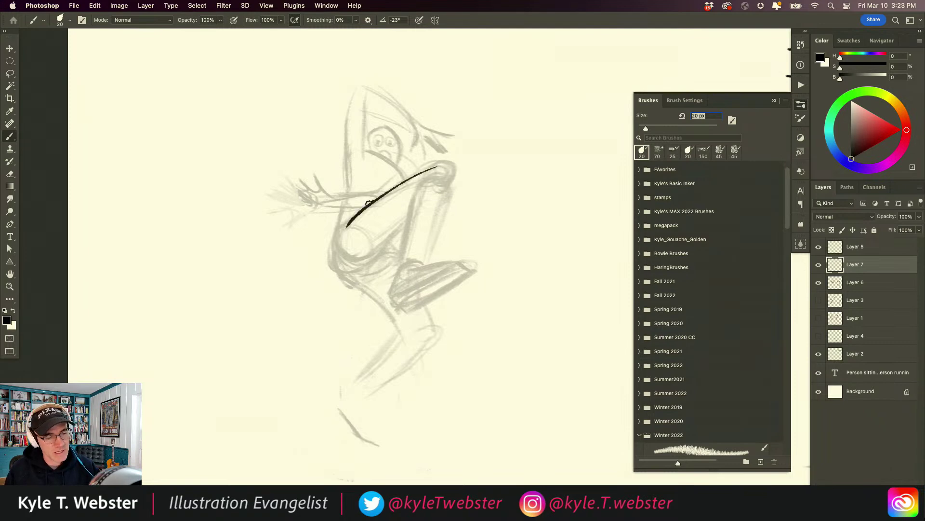
mouse_move(440, 169)
mouse_down()
mouse_move(437, 252)
mouse_move(400, 260)
mouse_move(417, 190)
mouse_move(362, 288)
mouse_up()
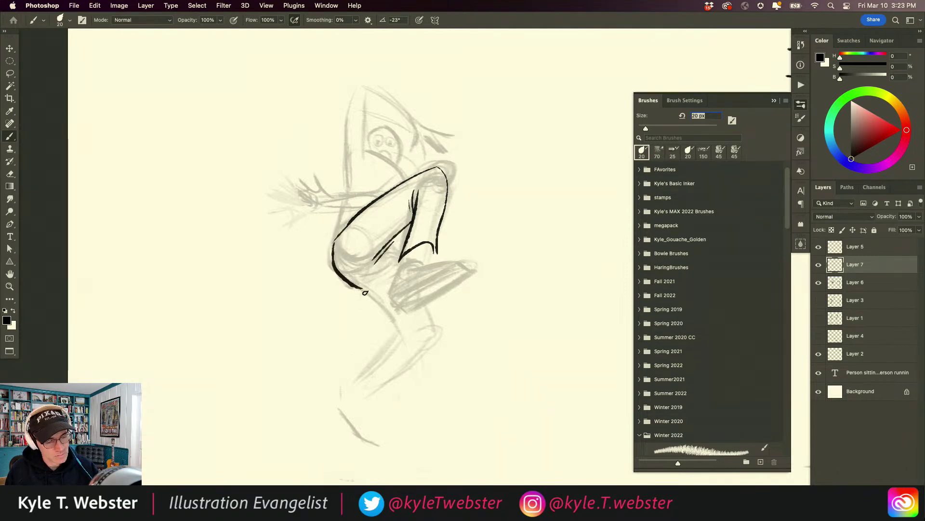
drag(431, 251, 423, 263)
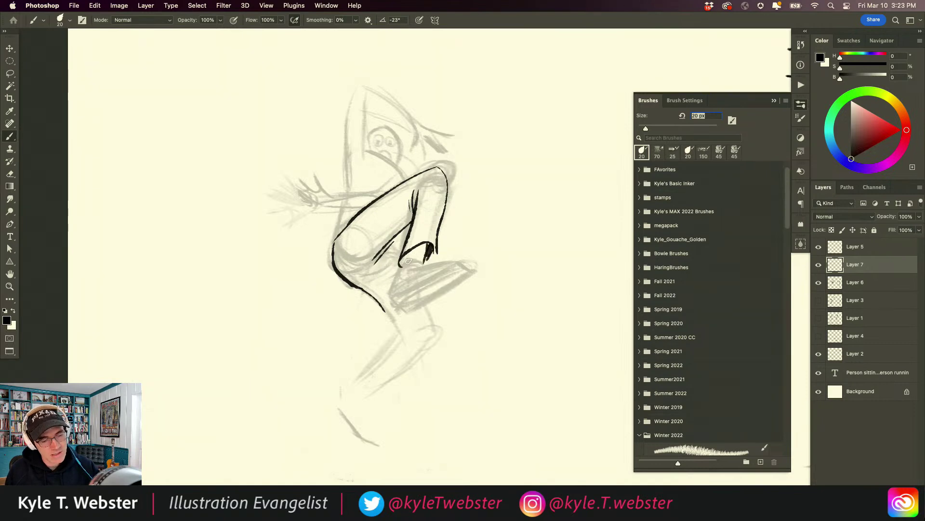
mouse_move(398, 276)
mouse_down()
mouse_move(403, 299)
mouse_move(392, 298)
mouse_move(450, 258)
mouse_move(472, 260)
mouse_move(470, 277)
mouse_move(400, 305)
mouse_up()
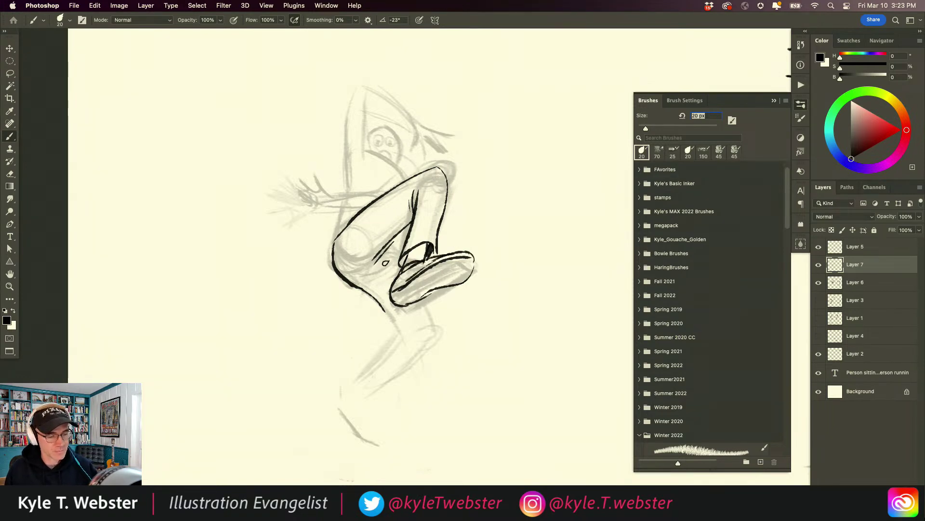
drag(397, 254, 397, 243)
Ink the waist behind the hip, the rounded shoulder, chest and back line, and try out an open hand behind the back.
drag(358, 213, 327, 239)
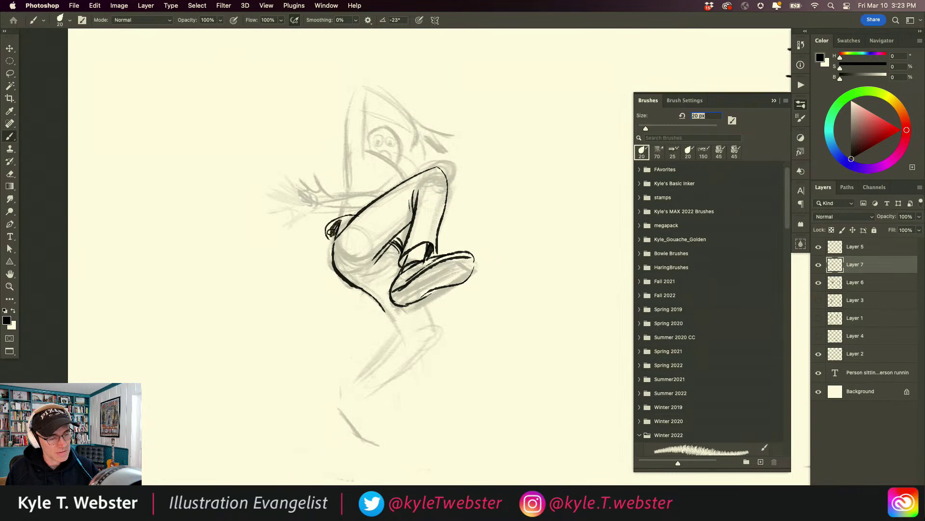
drag(335, 221, 324, 223)
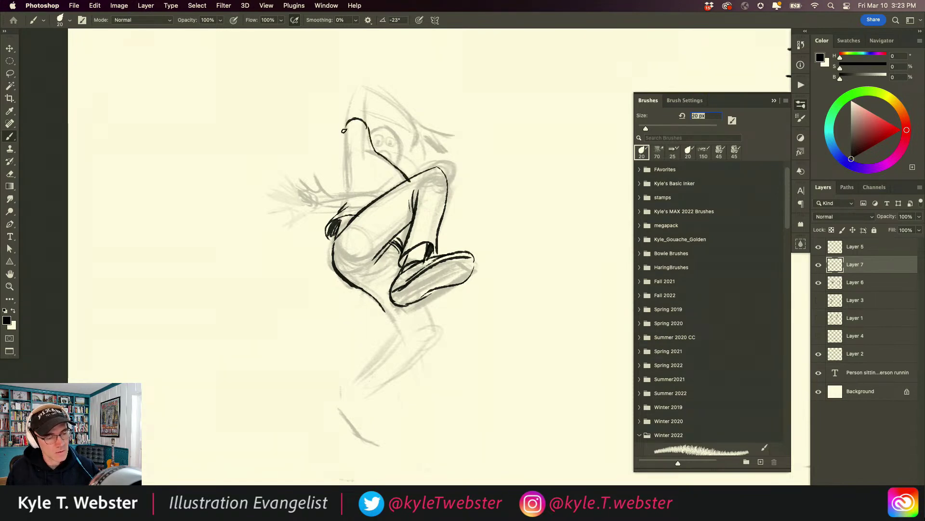
mouse_move(346, 140)
mouse_down()
mouse_move(344, 198)
mouse_move(336, 199)
mouse_up()
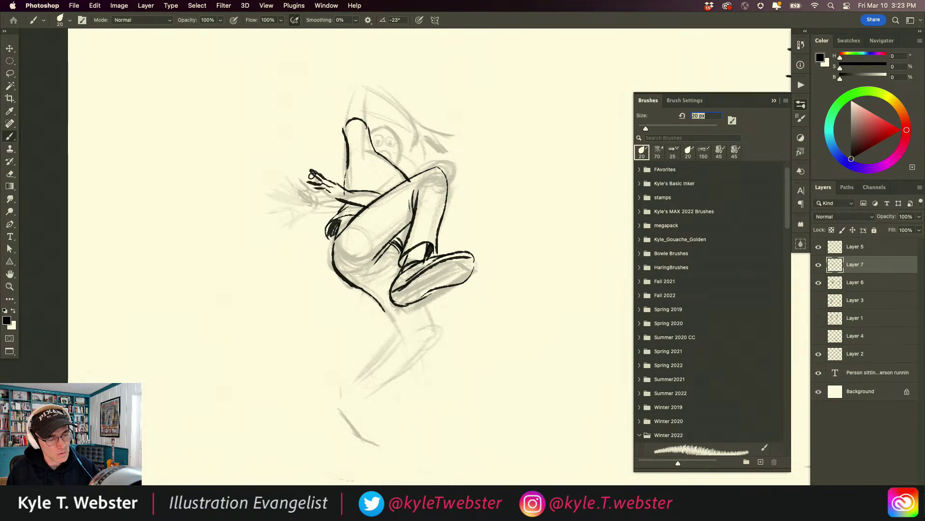
drag(313, 187, 325, 192)
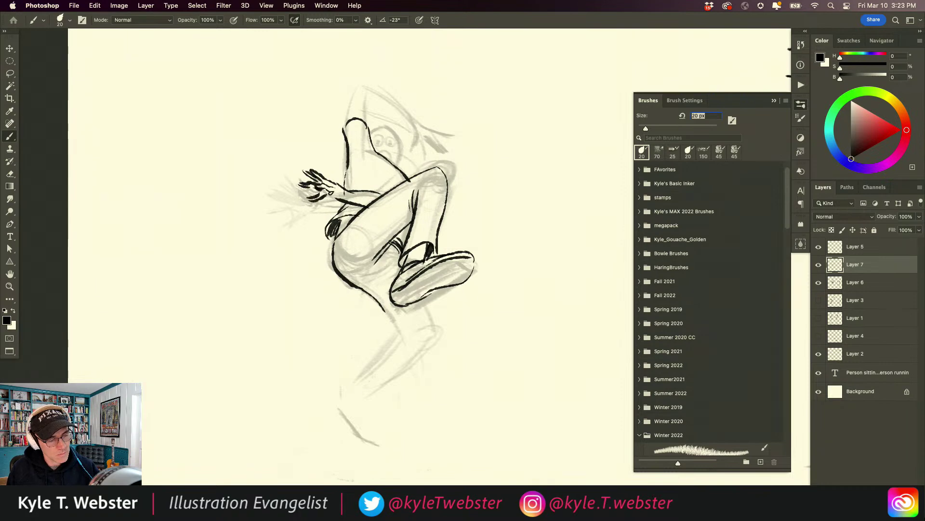
mouse_move(341, 189)
mouse_down()
mouse_move(362, 203)
mouse_move(313, 172)
mouse_move(327, 191)
mouse_move(320, 202)
mouse_move(294, 178)
mouse_move(328, 194)
mouse_move(371, 189)
mouse_move(309, 176)
mouse_up()
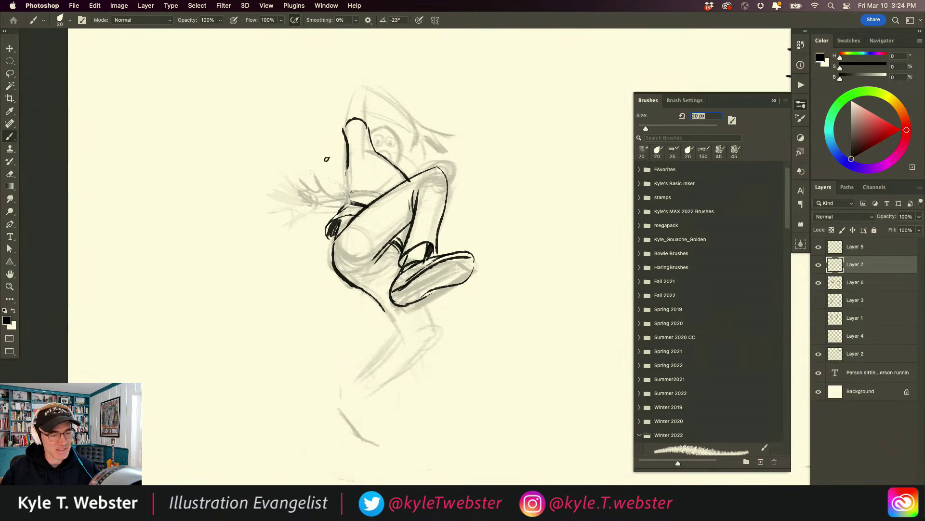
Ink the backward-reaching hand with spread fingers, and draw the sleeve and arm lines across the torso.
scroll(325, 170, up, 3)
mouse_move(377, 204)
mouse_down()
mouse_move(356, 163)
mouse_move(360, 195)
mouse_move(331, 162)
mouse_move(341, 189)
mouse_move(318, 174)
mouse_move(337, 196)
mouse_move(355, 197)
mouse_move(343, 184)
mouse_move(344, 198)
mouse_move(316, 197)
mouse_move(352, 198)
mouse_move(319, 251)
mouse_move(376, 209)
mouse_move(440, 226)
mouse_up()
drag(380, 235, 414, 244)
drag(349, 255, 371, 229)
drag(378, 156, 381, 164)
drag(421, 166, 346, 229)
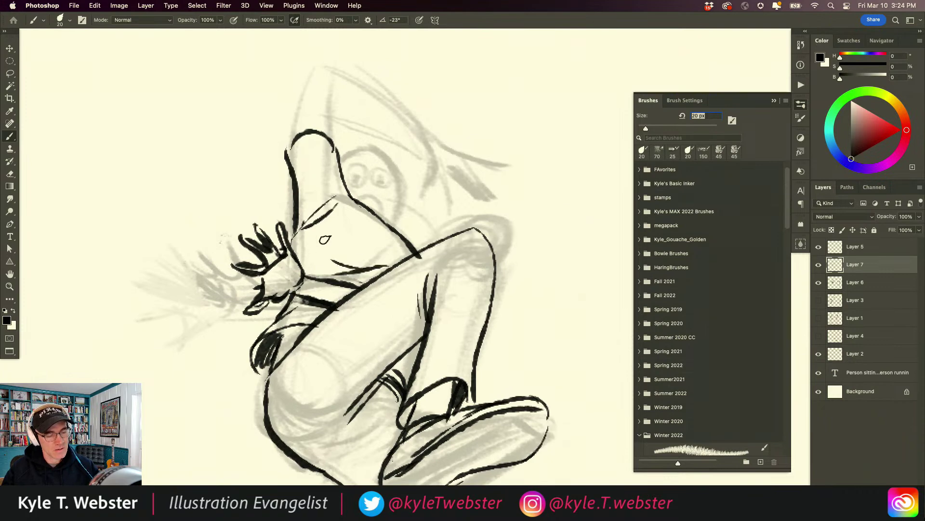
Undo the last strokes, then ink fold lines on the shirt and a frightened face with wide eyes and a dark open mouth.
key(cmd+z)
key(cmd+z)
mouse_move(350, 214)
mouse_down()
mouse_move(344, 264)
mouse_move(333, 268)
mouse_up()
mouse_move(389, 263)
mouse_down()
mouse_move(355, 203)
mouse_move(374, 210)
mouse_move(369, 197)
mouse_move(386, 192)
mouse_move(359, 174)
mouse_move(374, 176)
mouse_move(360, 179)
mouse_move(371, 164)
mouse_move(409, 181)
mouse_move(397, 194)
mouse_up()
key(ctrl+z)
key(ctrl+z)
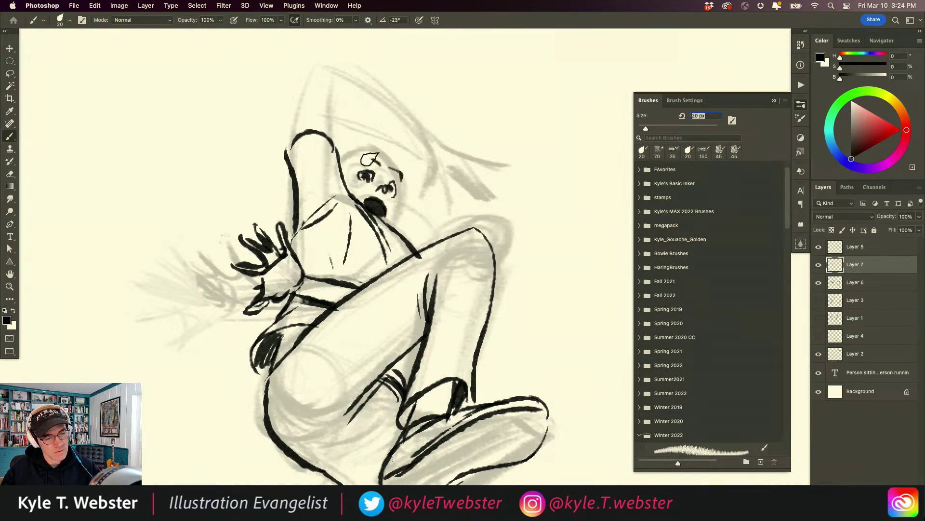
Ink the eyebrows, face outline and short dark hair, plus the arm bent over the head with its outstretched hand.
mouse_move(359, 165)
mouse_down()
mouse_move(386, 165)
mouse_move(404, 186)
mouse_move(389, 224)
mouse_move(374, 144)
mouse_move(390, 160)
mouse_move(361, 141)
mouse_up()
drag(385, 186, 383, 191)
mouse_move(347, 147)
mouse_down()
mouse_move(352, 166)
mouse_move(343, 153)
mouse_move(354, 141)
mouse_move(403, 169)
mouse_up()
drag(296, 143, 308, 90)
mouse_move(333, 144)
mouse_down()
mouse_move(339, 88)
mouse_move(309, 95)
mouse_move(320, 86)
mouse_move(335, 84)
mouse_move(398, 139)
mouse_up()
scroll(304, 157, down, 2)
mouse_move(331, 116)
mouse_down()
mouse_move(394, 147)
mouse_move(381, 144)
mouse_move(389, 189)
mouse_move(394, 172)
mouse_move(438, 163)
mouse_move(424, 166)
mouse_move(441, 189)
mouse_move(404, 163)
mouse_move(407, 178)
mouse_move(418, 166)
mouse_move(398, 171)
mouse_move(419, 195)
mouse_up()
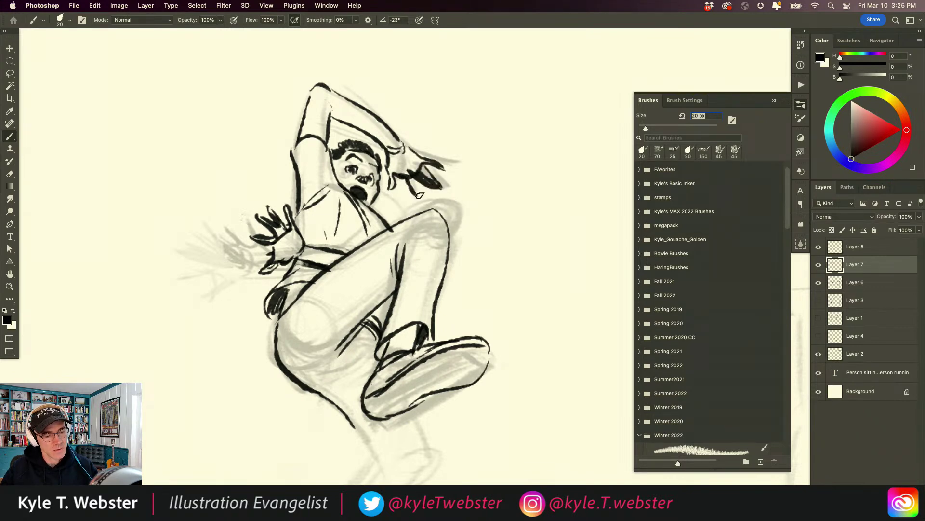
Ink the standing leg over the sketch, with its bent knee, calf, trouser folds, dark ankle and pointed shoe.
scroll(305, 256, down, 3)
drag(278, 331, 304, 300)
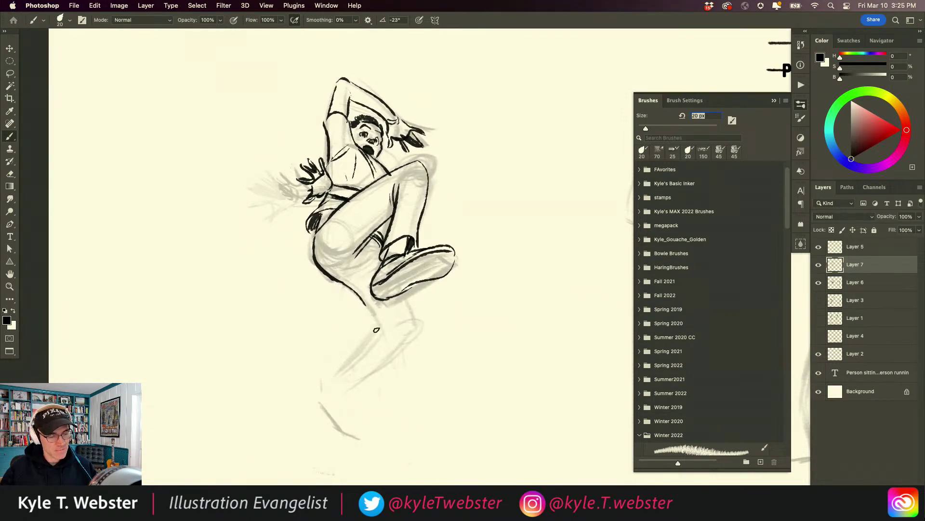
mouse_move(369, 313)
mouse_down()
mouse_move(379, 331)
mouse_move(337, 382)
mouse_move(357, 396)
mouse_move(417, 328)
mouse_move(409, 290)
mouse_up()
scroll(360, 232, down, 3)
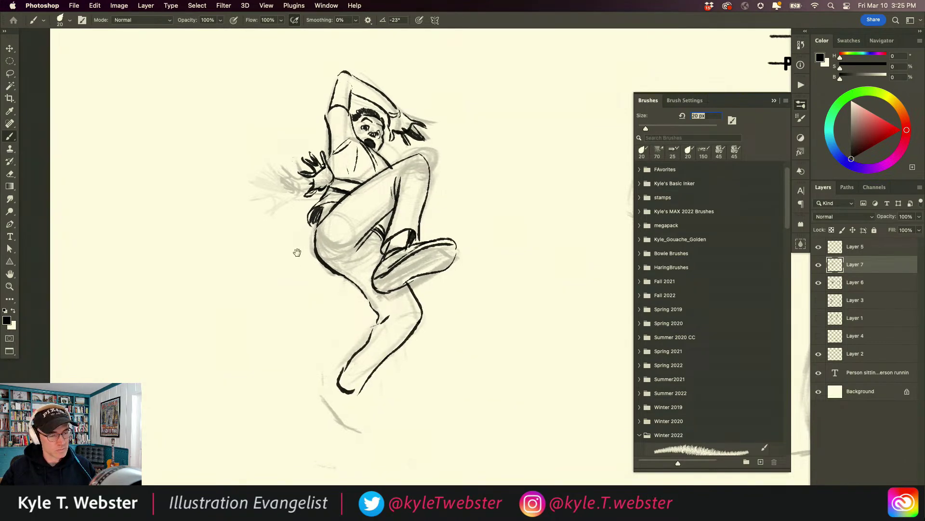
drag(370, 239, 319, 249)
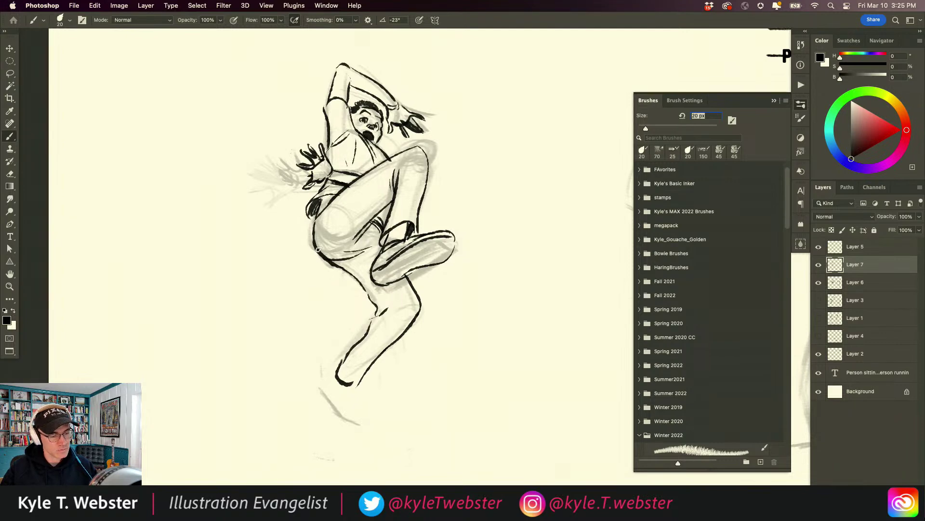
scroll(306, 238, down, 3)
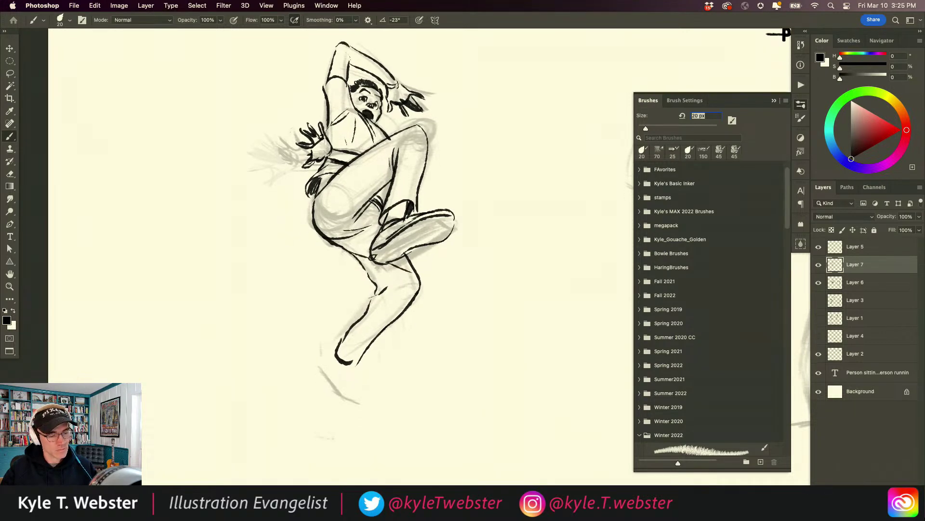
drag(411, 290, 341, 360)
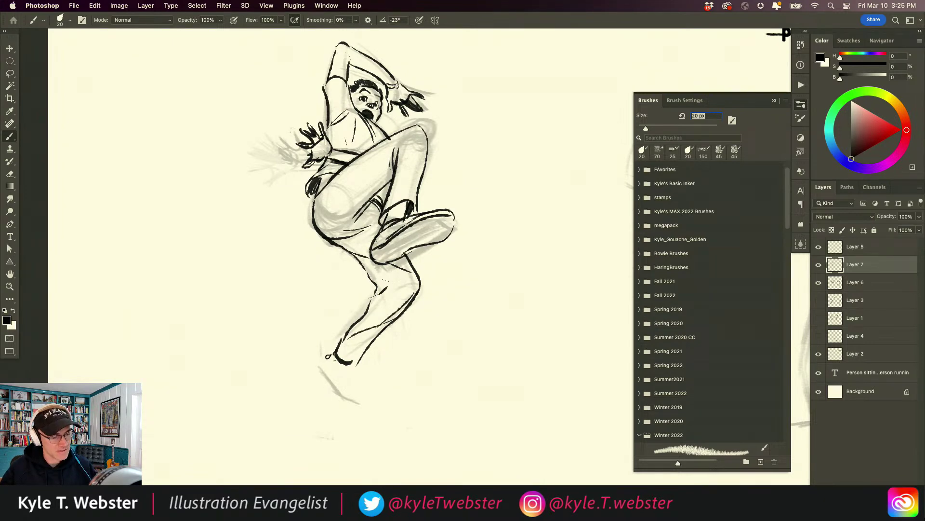
mouse_move(332, 350)
mouse_down()
mouse_move(321, 364)
mouse_move(341, 397)
mouse_move(374, 401)
mouse_move(351, 379)
mouse_move(350, 369)
mouse_up()
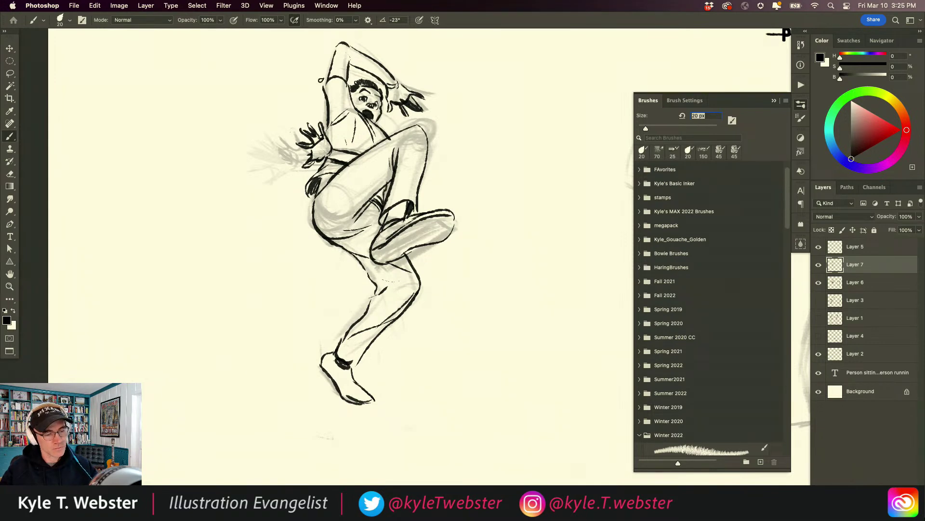
Thicken the raised thigh and knee contours, and draw a shadow and short ground lines around the standing foot.
drag(413, 128, 353, 165)
mouse_move(408, 128)
mouse_down()
mouse_move(426, 144)
mouse_move(426, 163)
mouse_up()
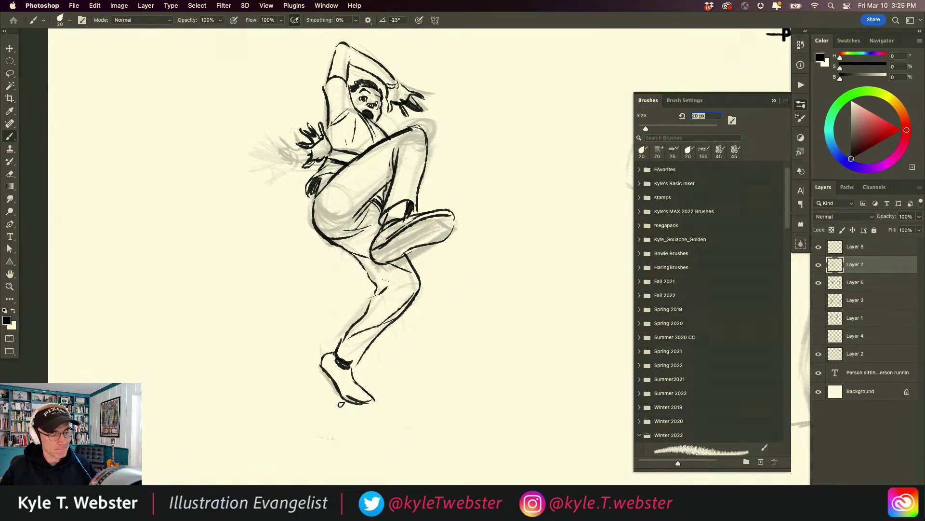
mouse_move(330, 406)
mouse_down()
mouse_move(307, 389)
mouse_move(362, 400)
mouse_move(313, 385)
mouse_move(342, 401)
mouse_up()
key(super+z)
drag(309, 379, 273, 378)
drag(385, 385, 395, 386)
Strengthen the lines of the back and raised arm, and draw motion marks around both hands, the hip and the raised shoe.
drag(284, 332, 285, 346)
drag(326, 90, 329, 150)
drag(352, 90, 339, 59)
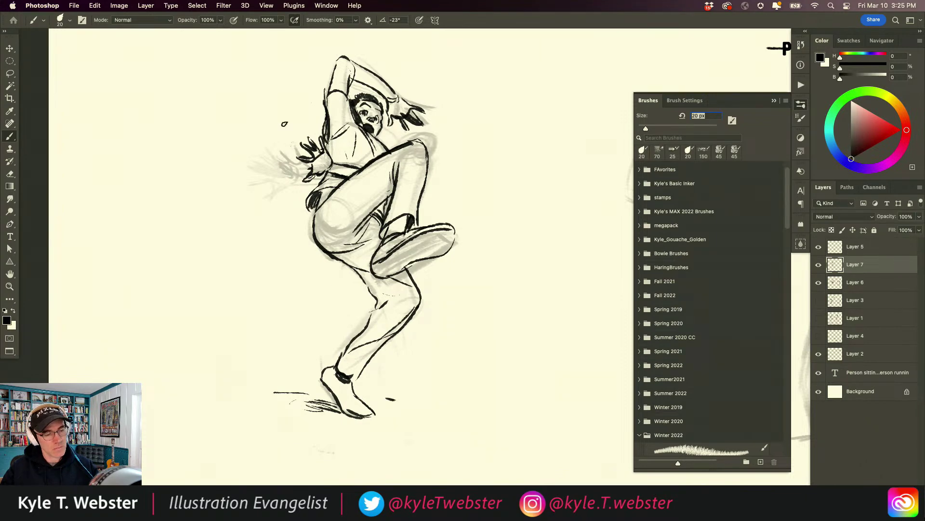
mouse_move(307, 107)
mouse_down()
mouse_move(273, 161)
mouse_move(271, 220)
mouse_up()
drag(288, 251, 273, 248)
drag(481, 244, 466, 274)
mouse_move(427, 65)
mouse_down()
mouse_move(418, 86)
mouse_move(430, 87)
mouse_up()
drag(459, 90, 446, 97)
Fill the raised shoe's sole with black, and draw one arrow pointing to the leaping figure and another to the front-facing sketch.
drag(293, 340, 215, 318)
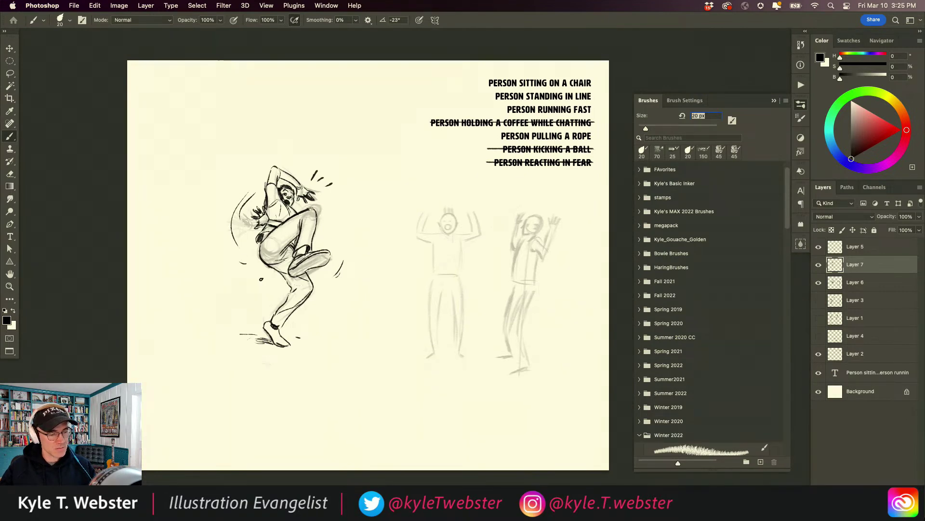
scroll(288, 273, up, 1)
drag(340, 253, 293, 274)
mouse_move(426, 143)
mouse_down()
mouse_move(453, 182)
mouse_move(440, 180)
mouse_up()
drag(398, 105, 369, 133)
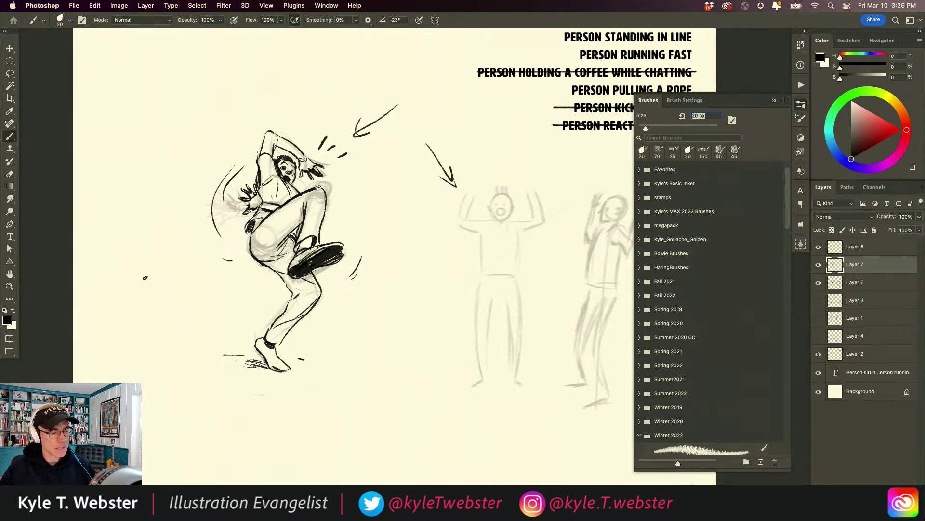
scroll(265, 196, up, 3)
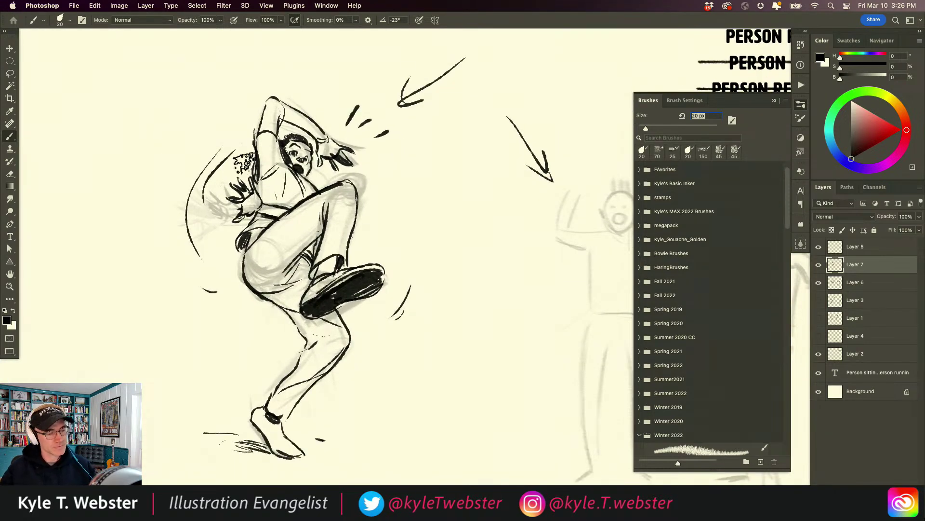
drag(189, 235, 198, 243)
key(super+z)
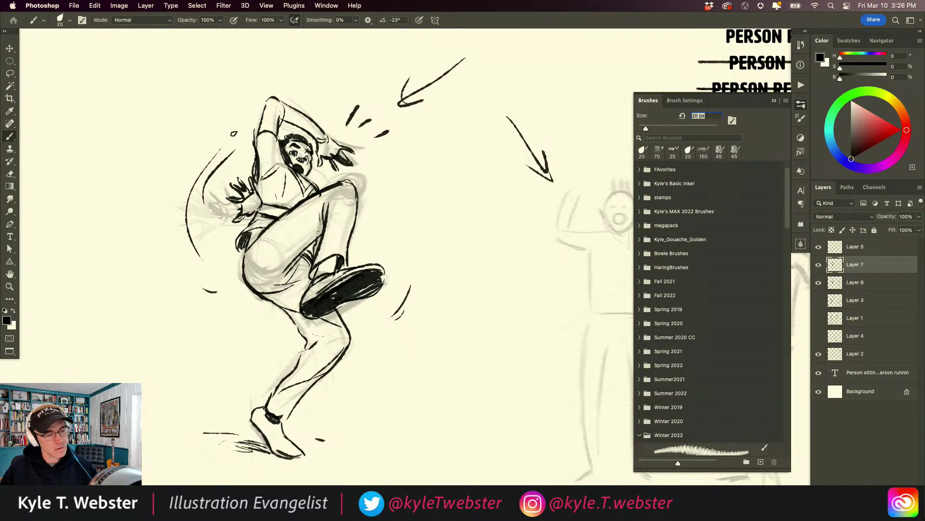
scroll(220, 306, down, 3)
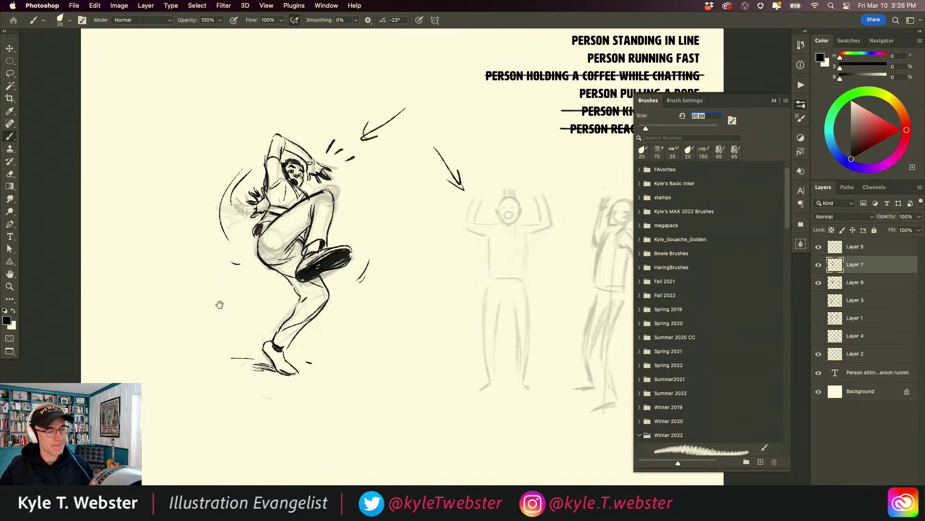